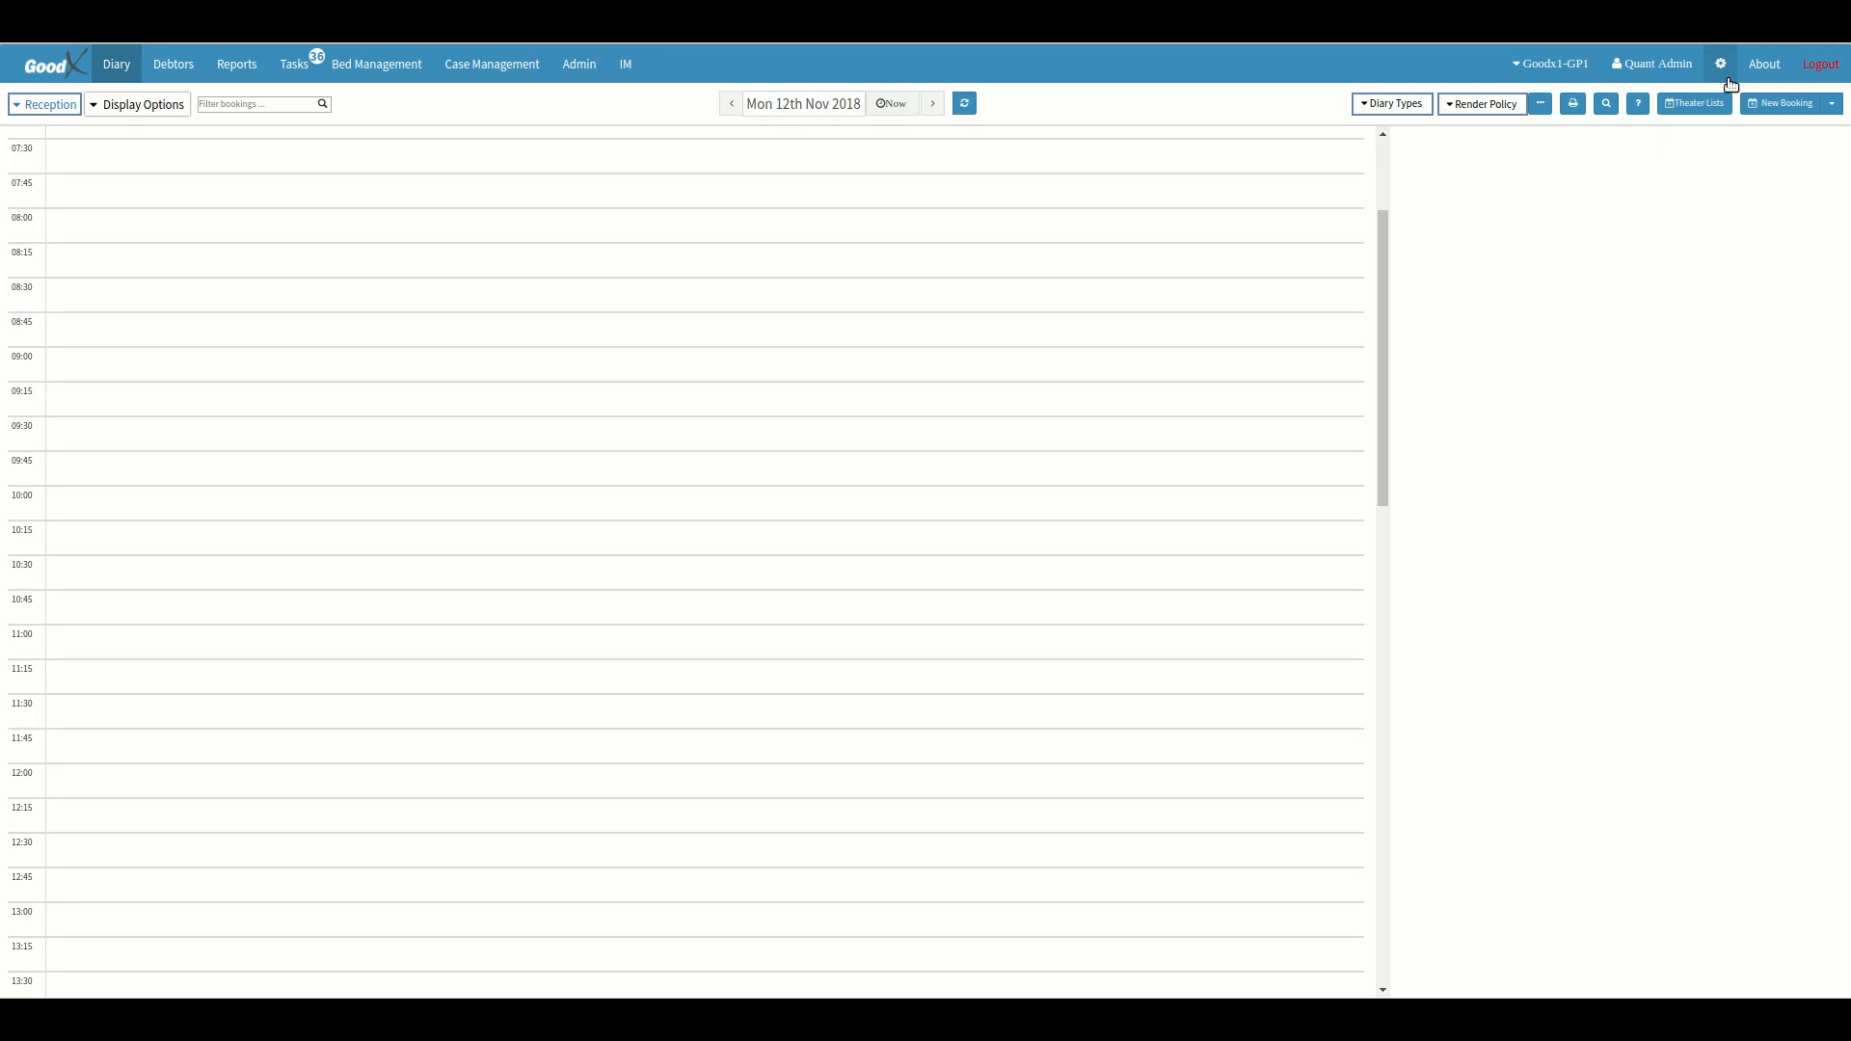
Open the Booking Type Setup in the Reception diary's settings.
click(1721, 65)
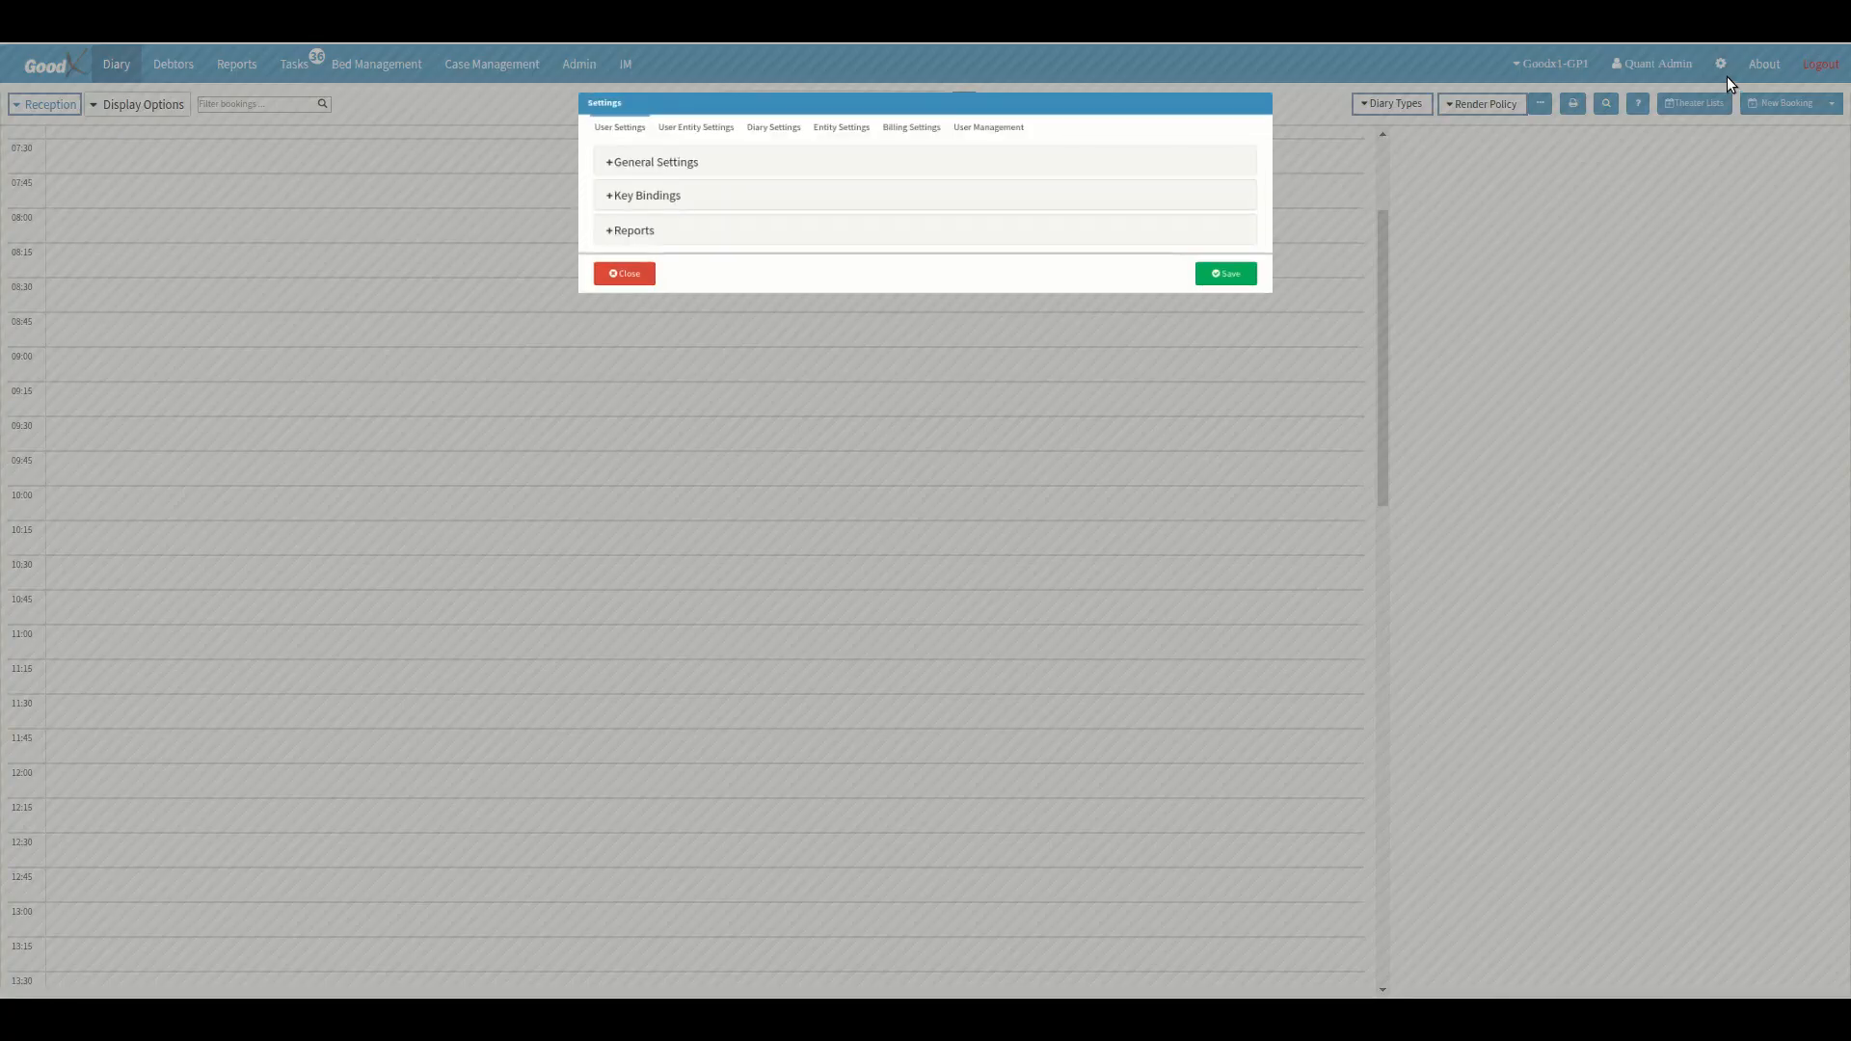
click(772, 135)
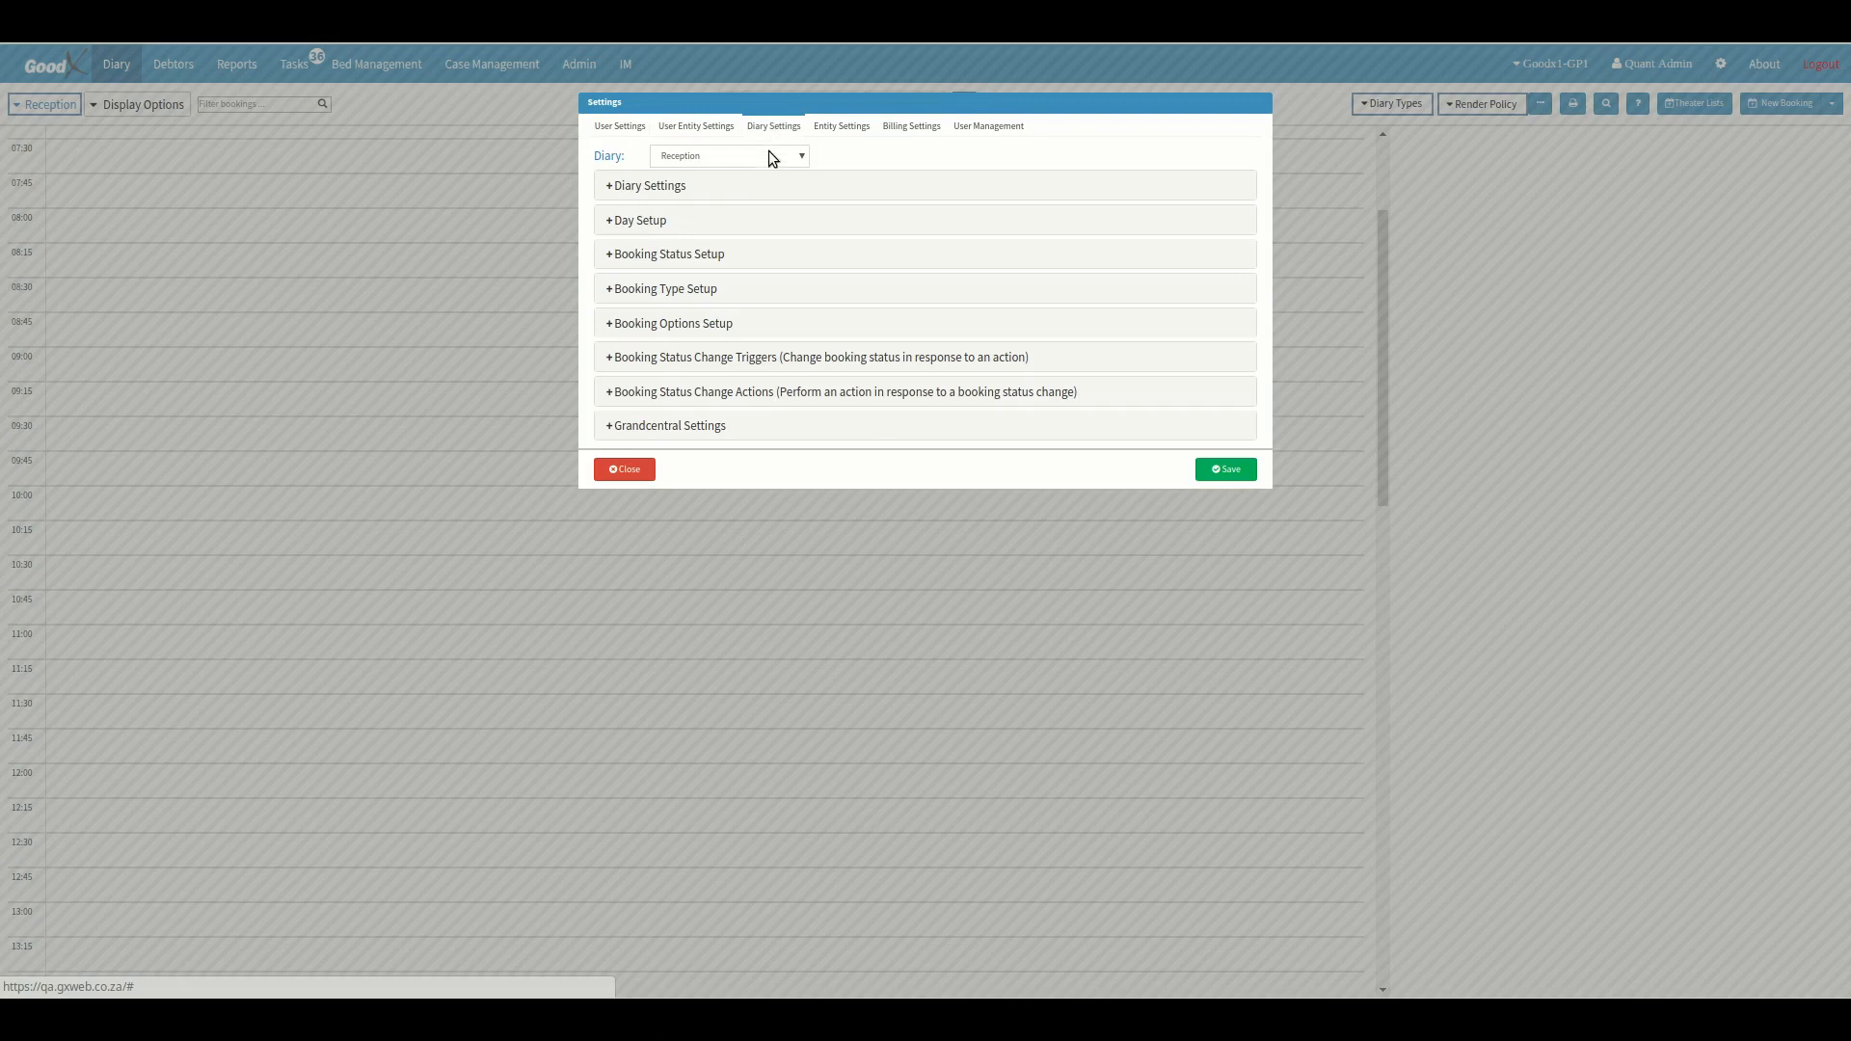
click(765, 291)
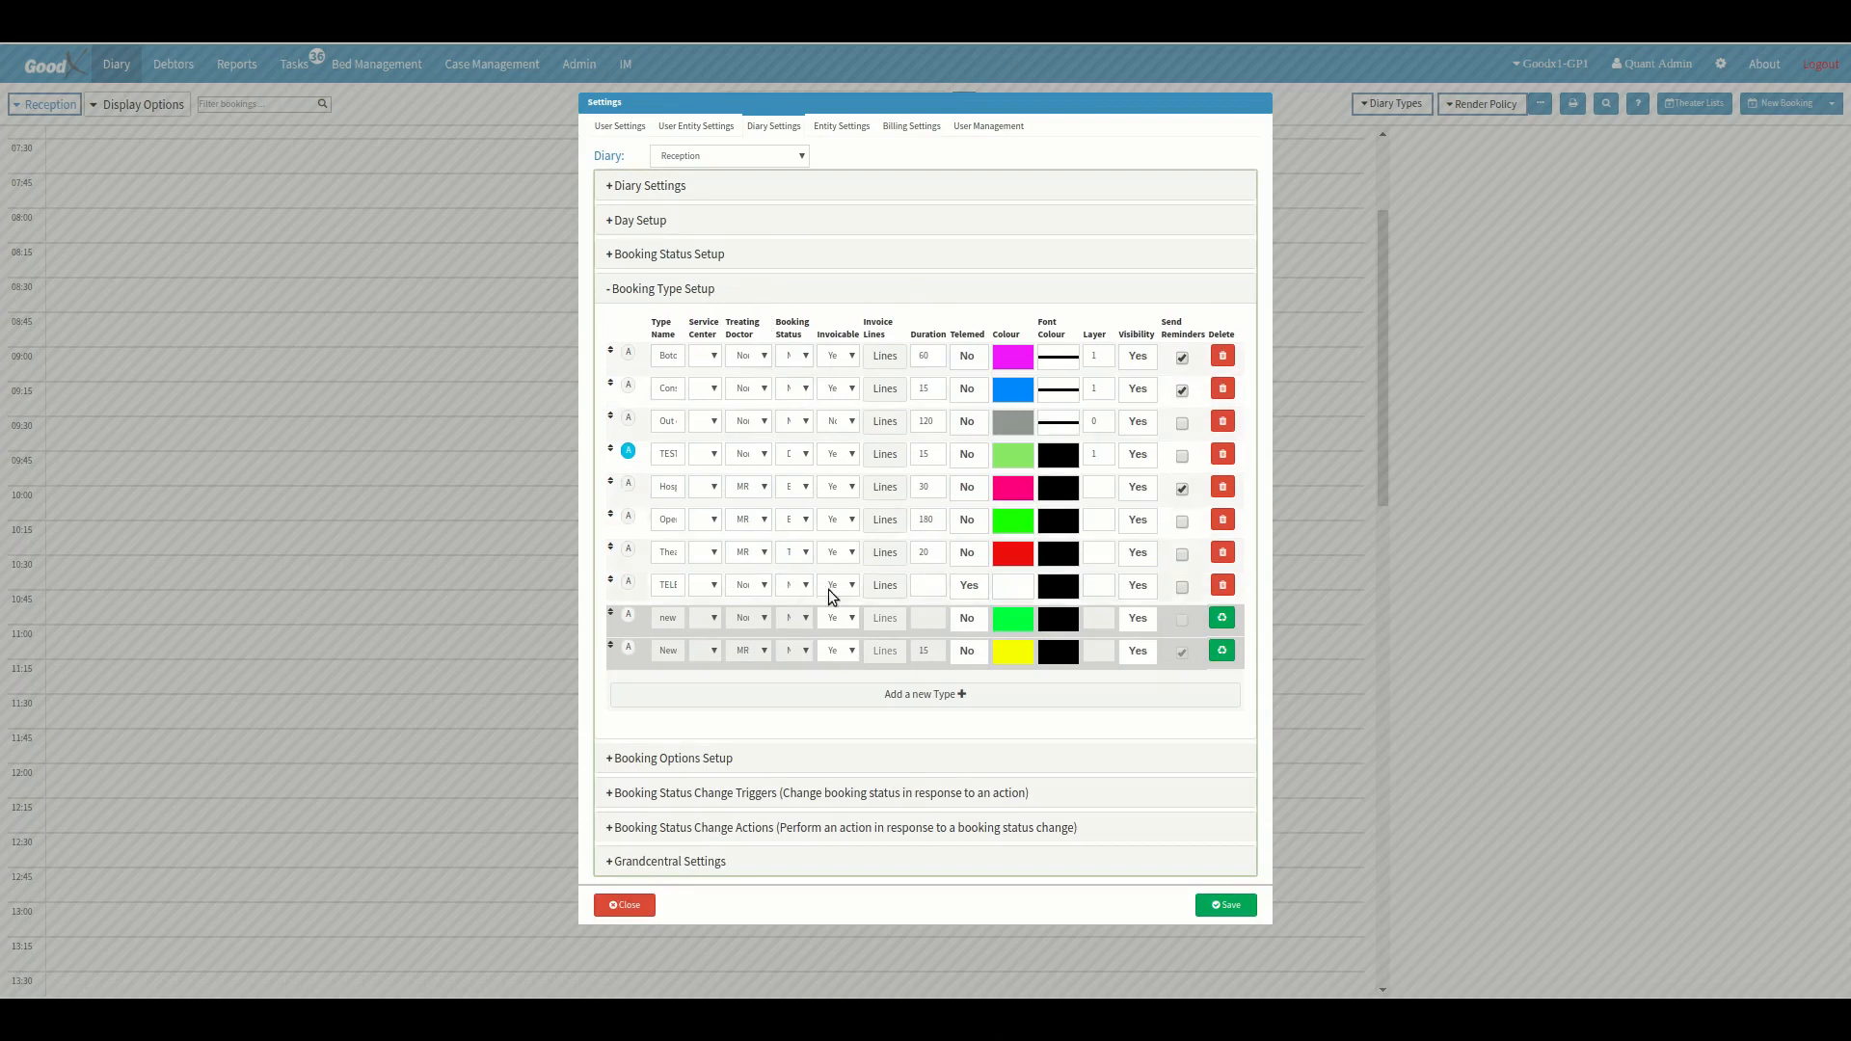
Delete the TELEMED booking type and re-enable it, confirming both changes.
click(1223, 585)
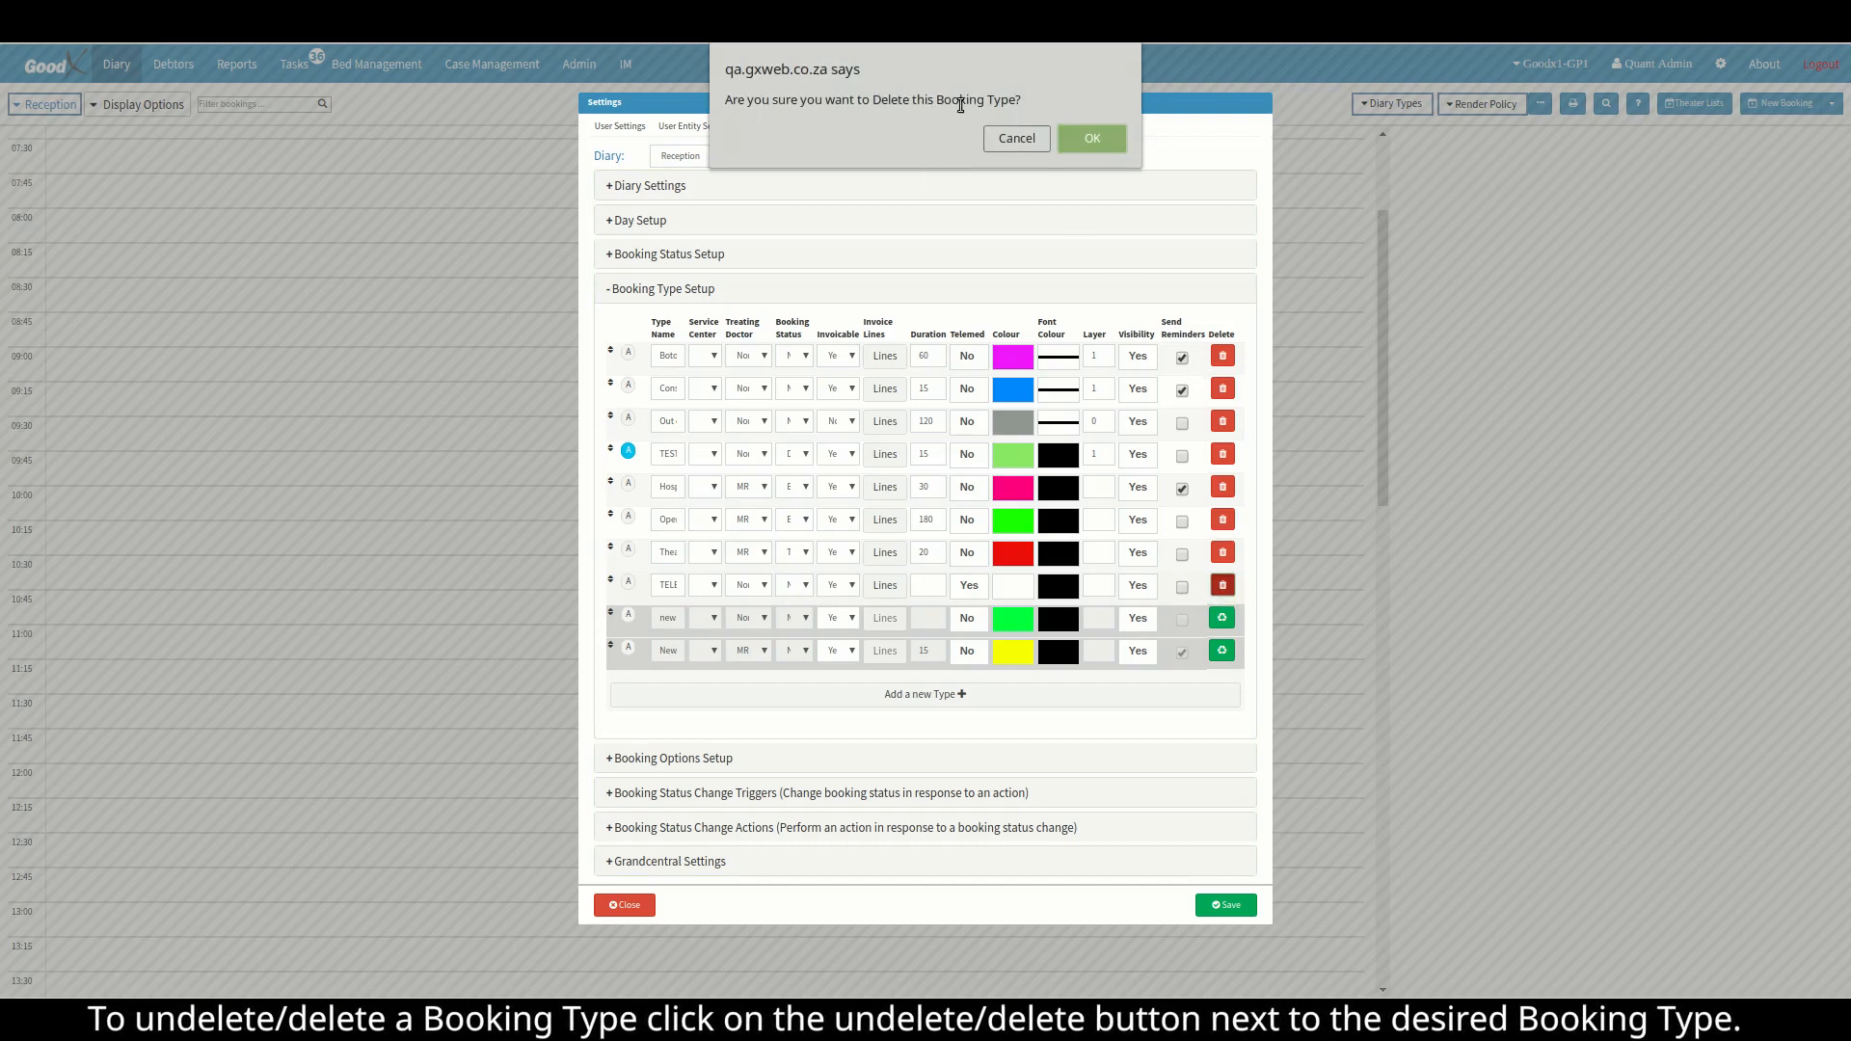
click(1089, 137)
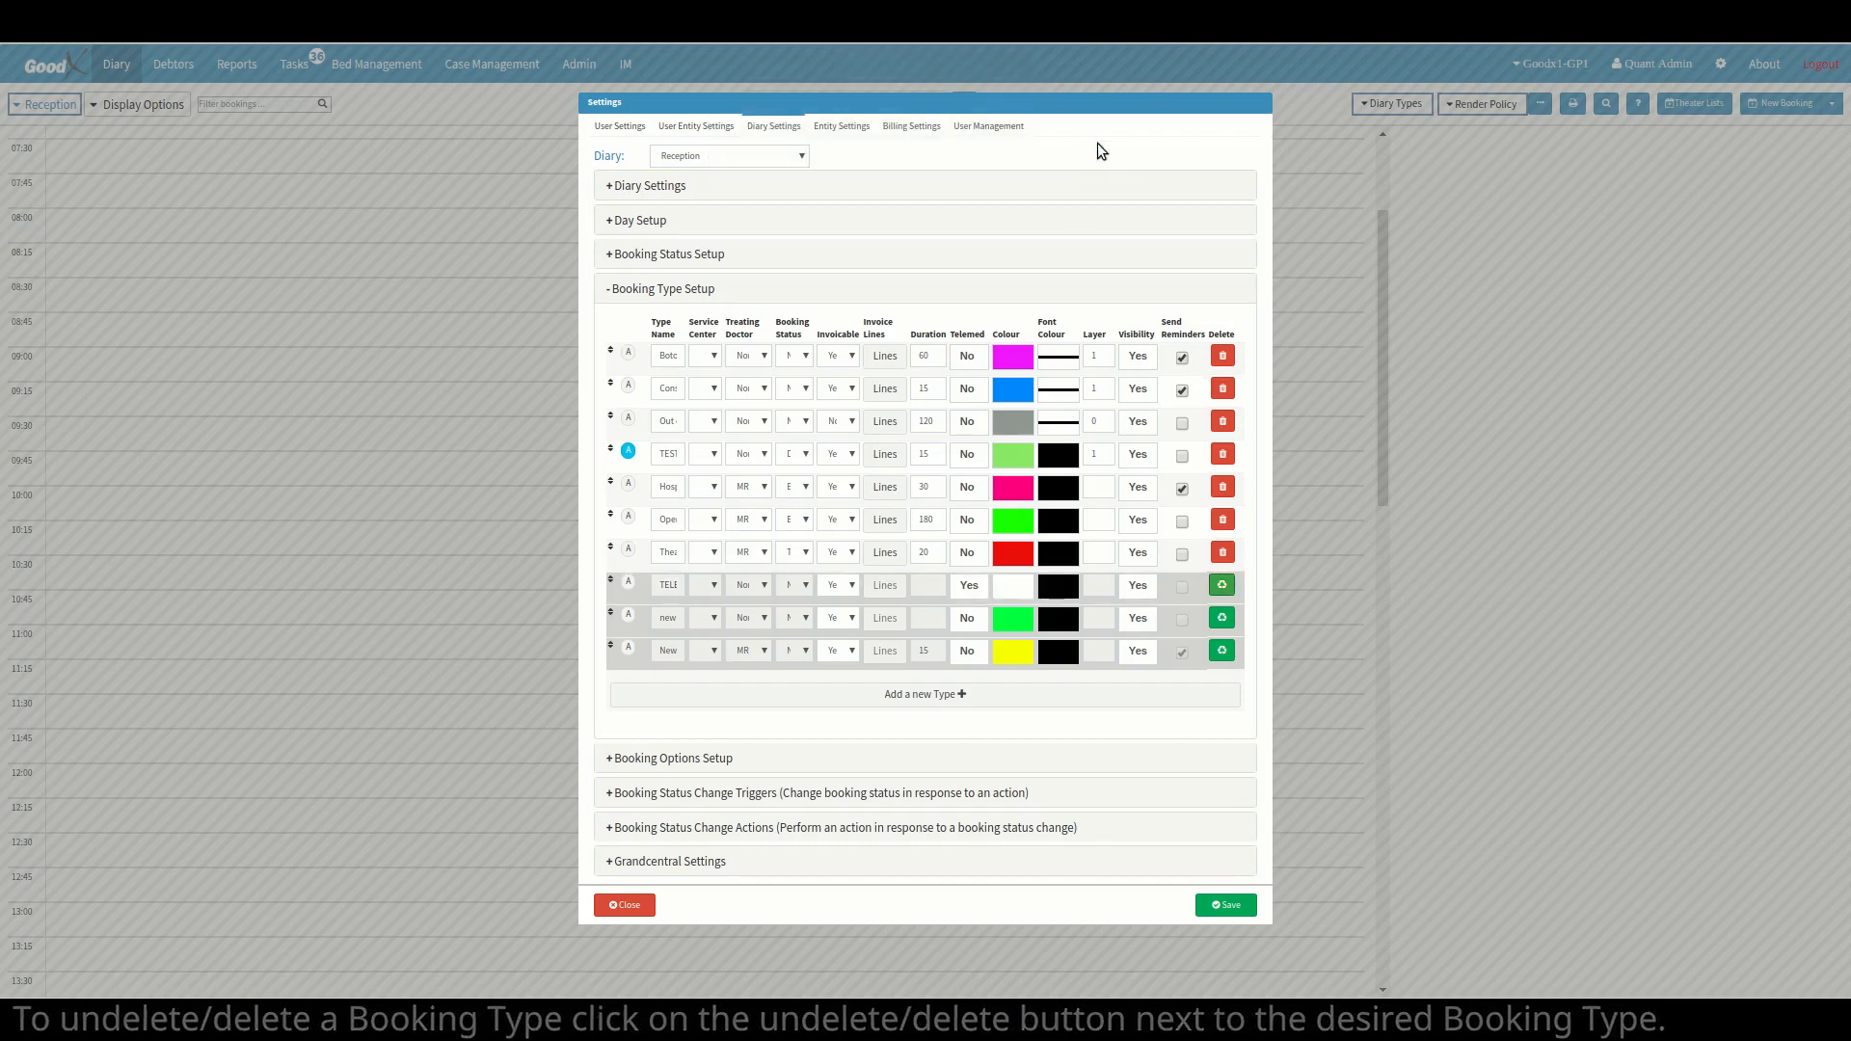
click(1223, 585)
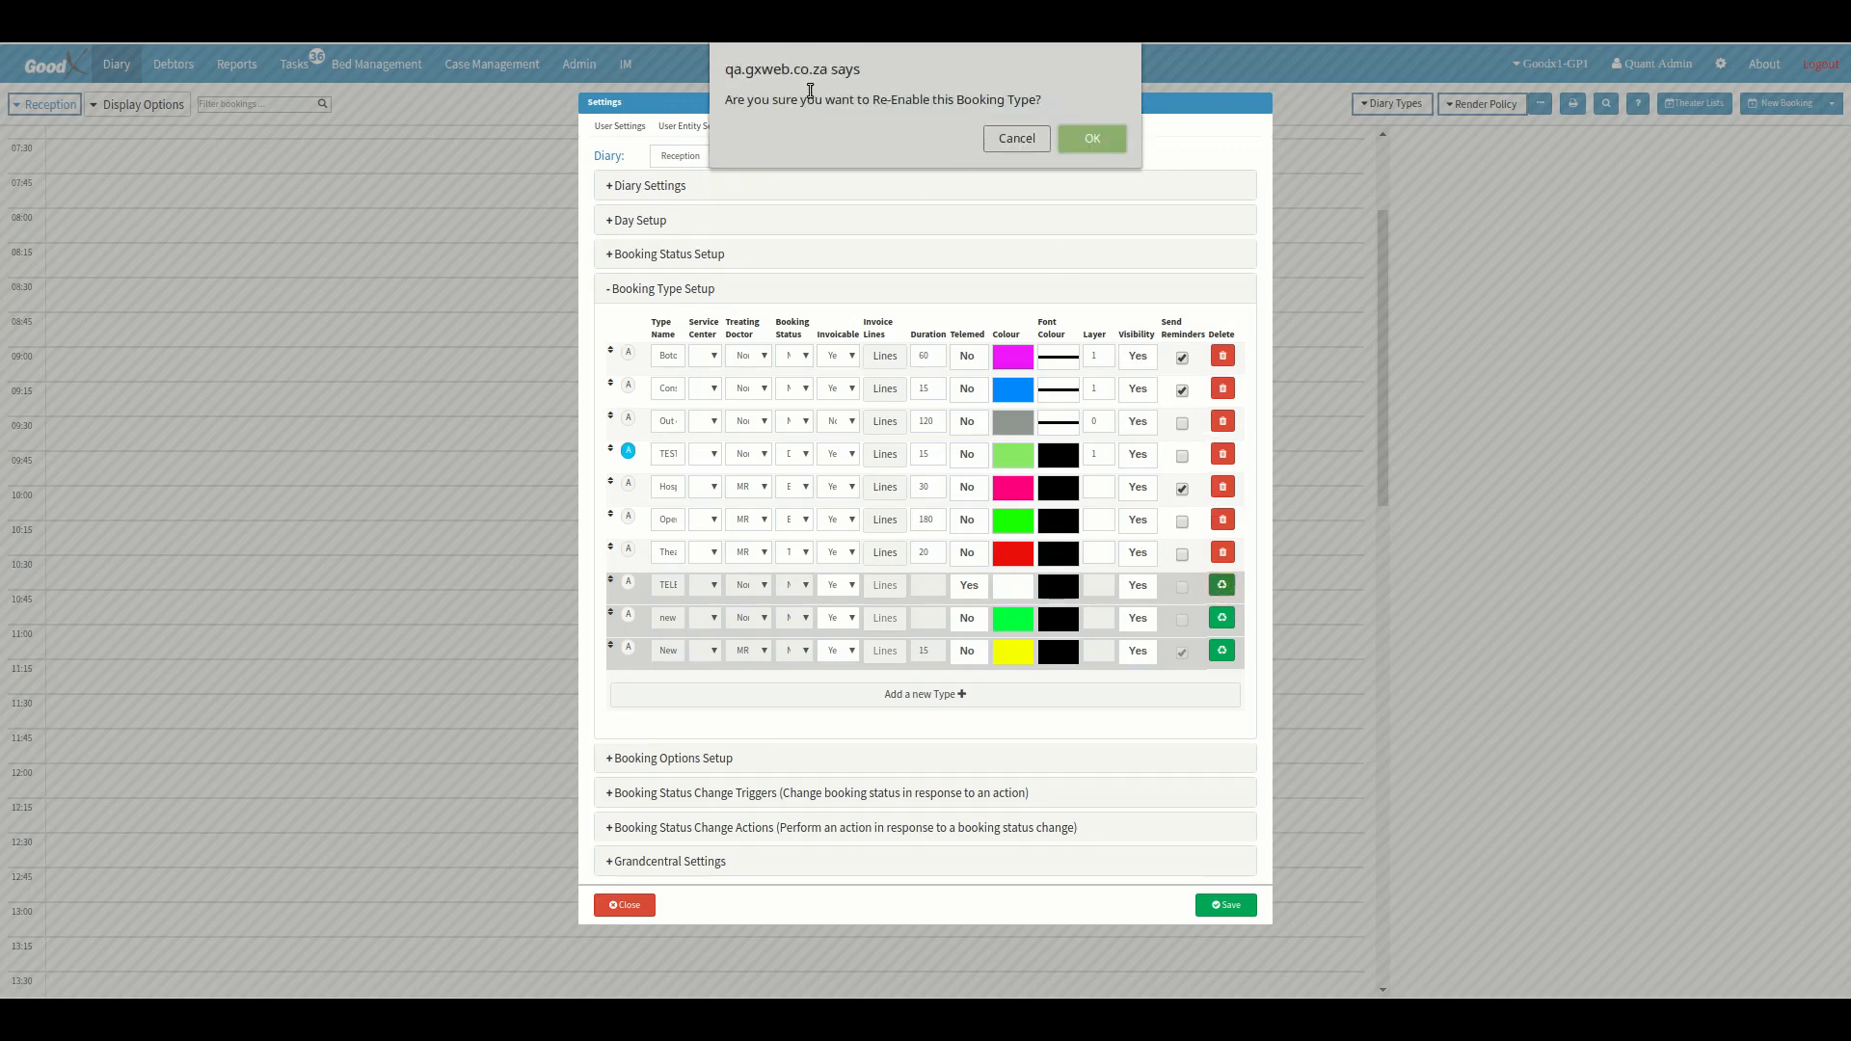
click(1090, 140)
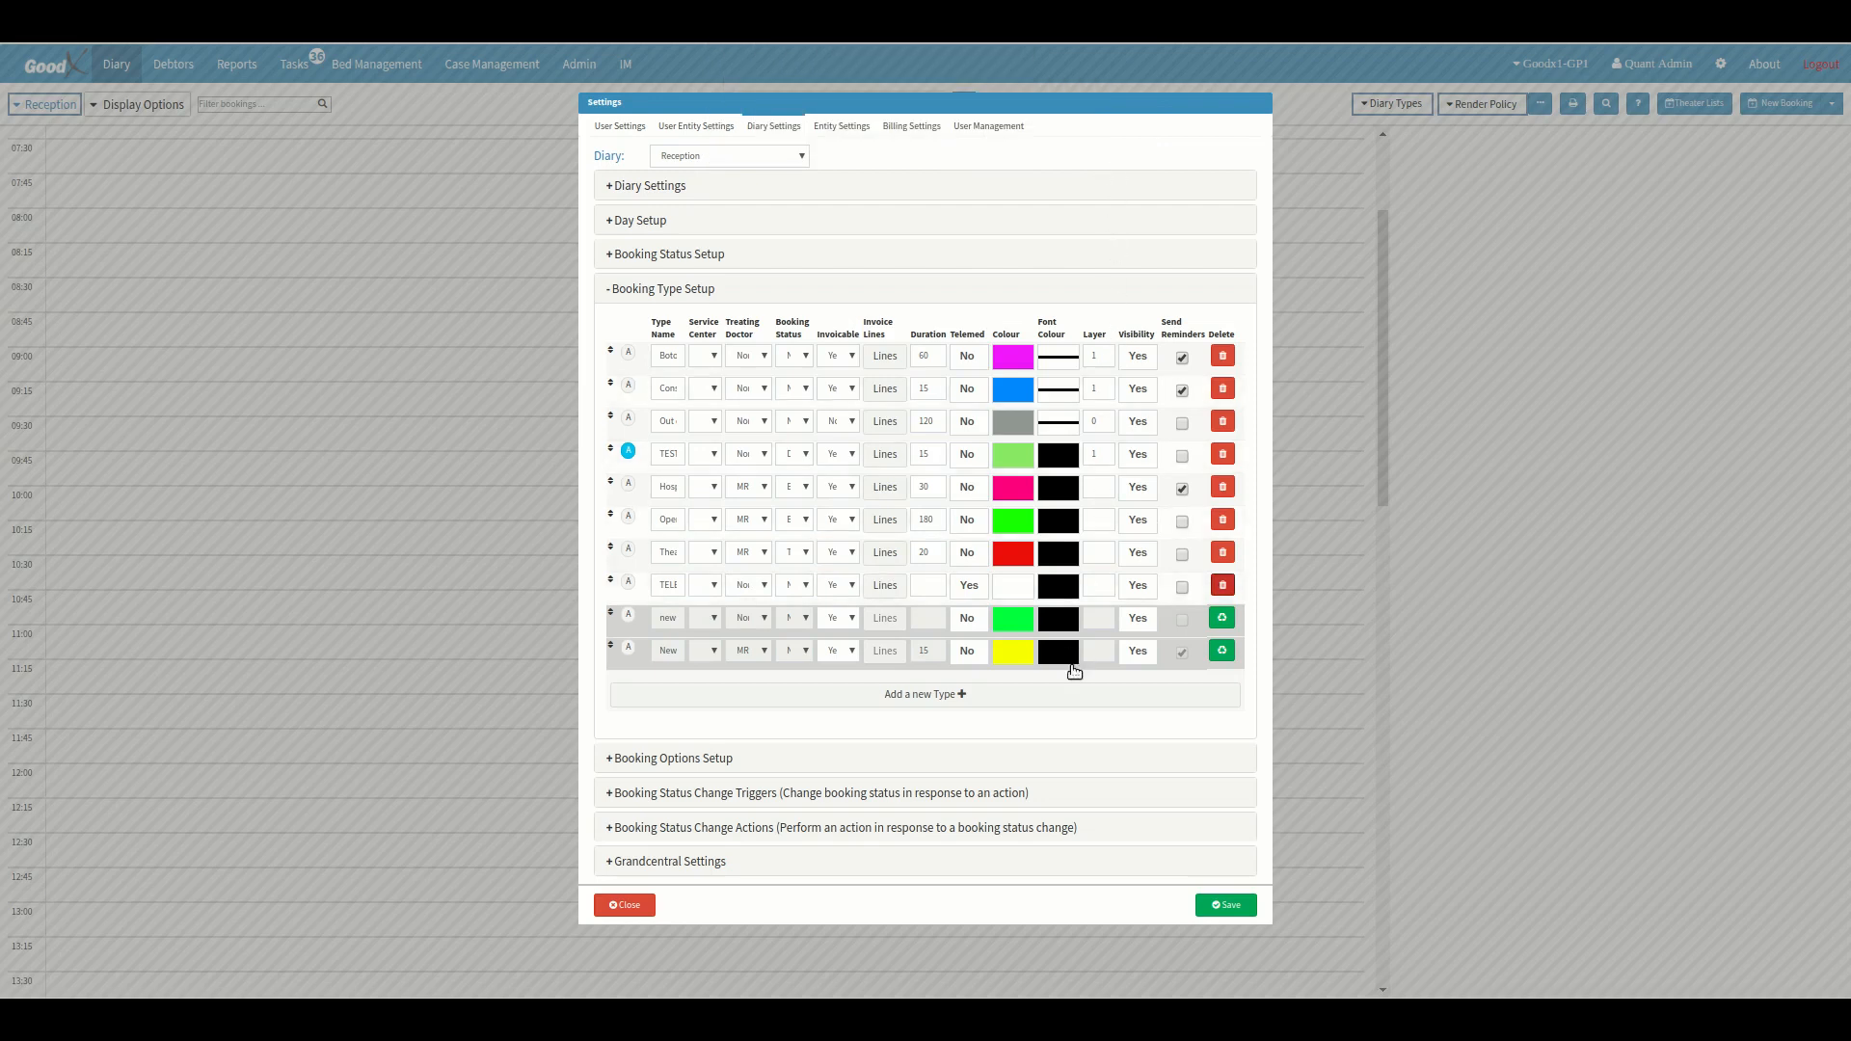
Add a new booking type to the Reception diary and name it NAME.
click(924, 709)
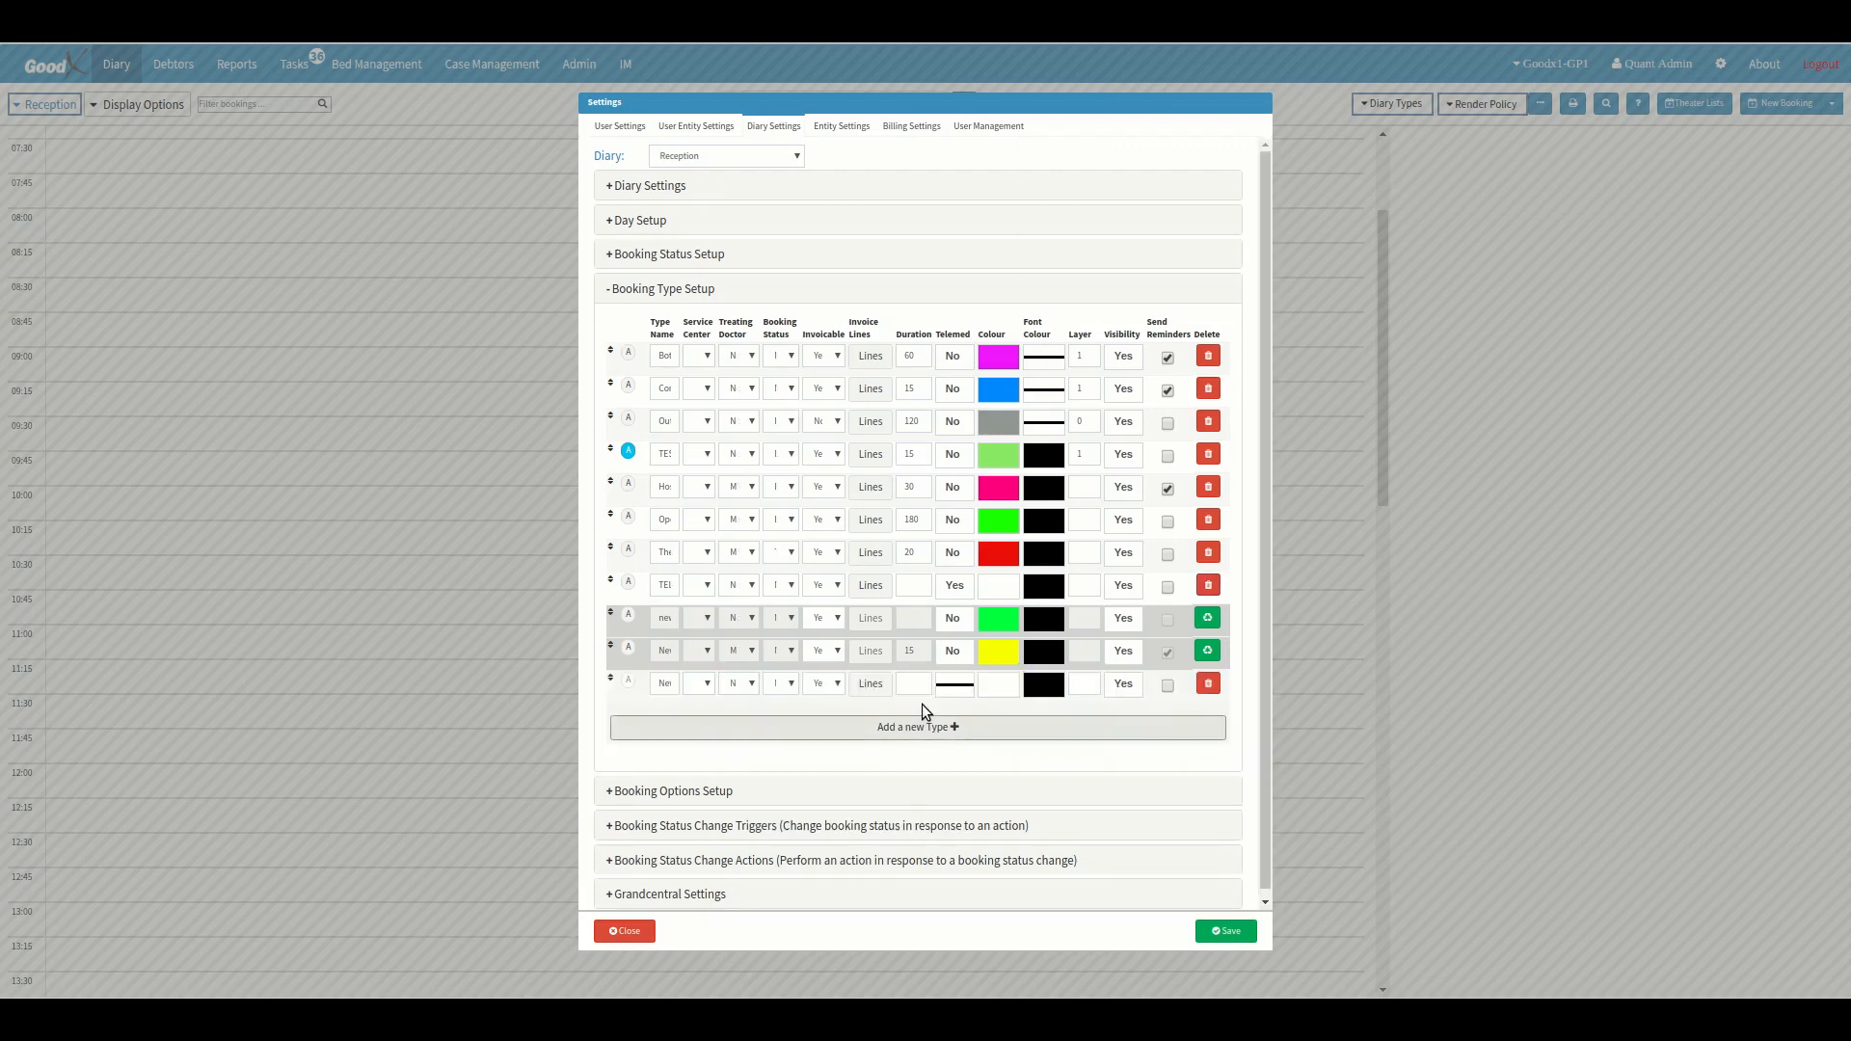
click(662, 685)
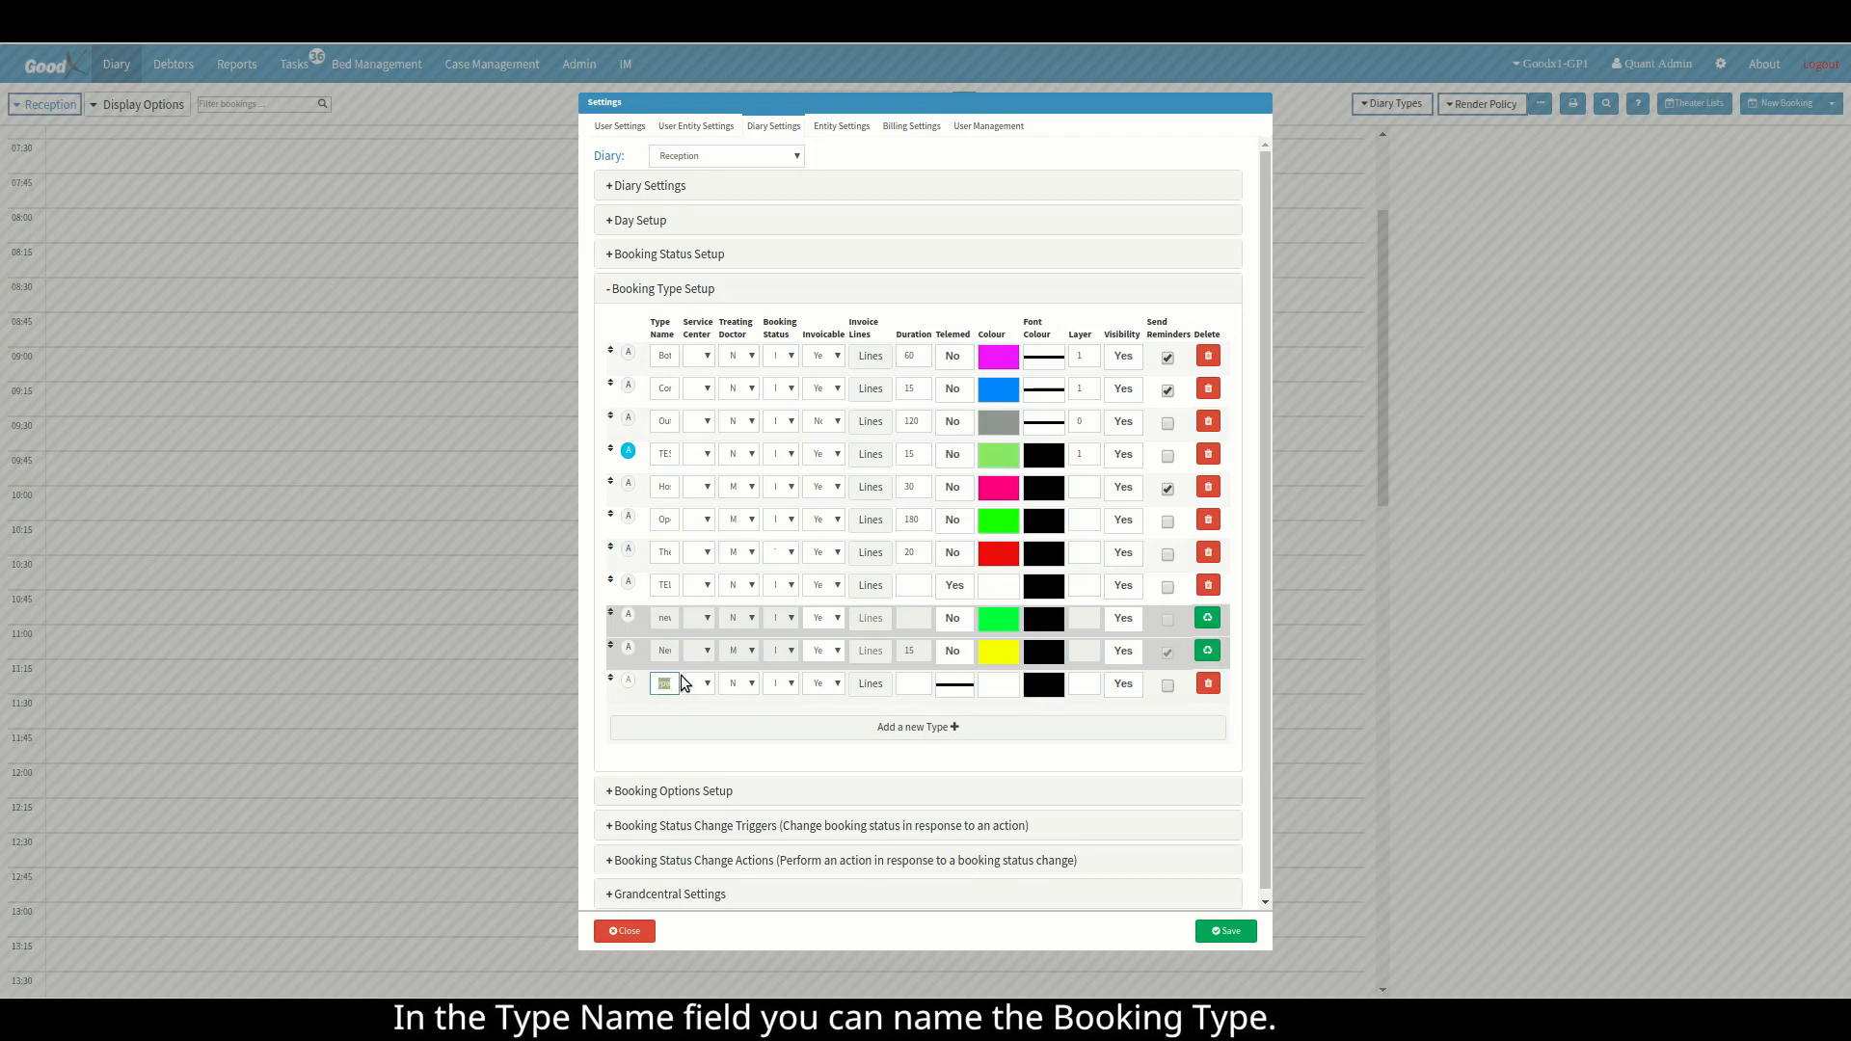
text(NA)
text(ME)
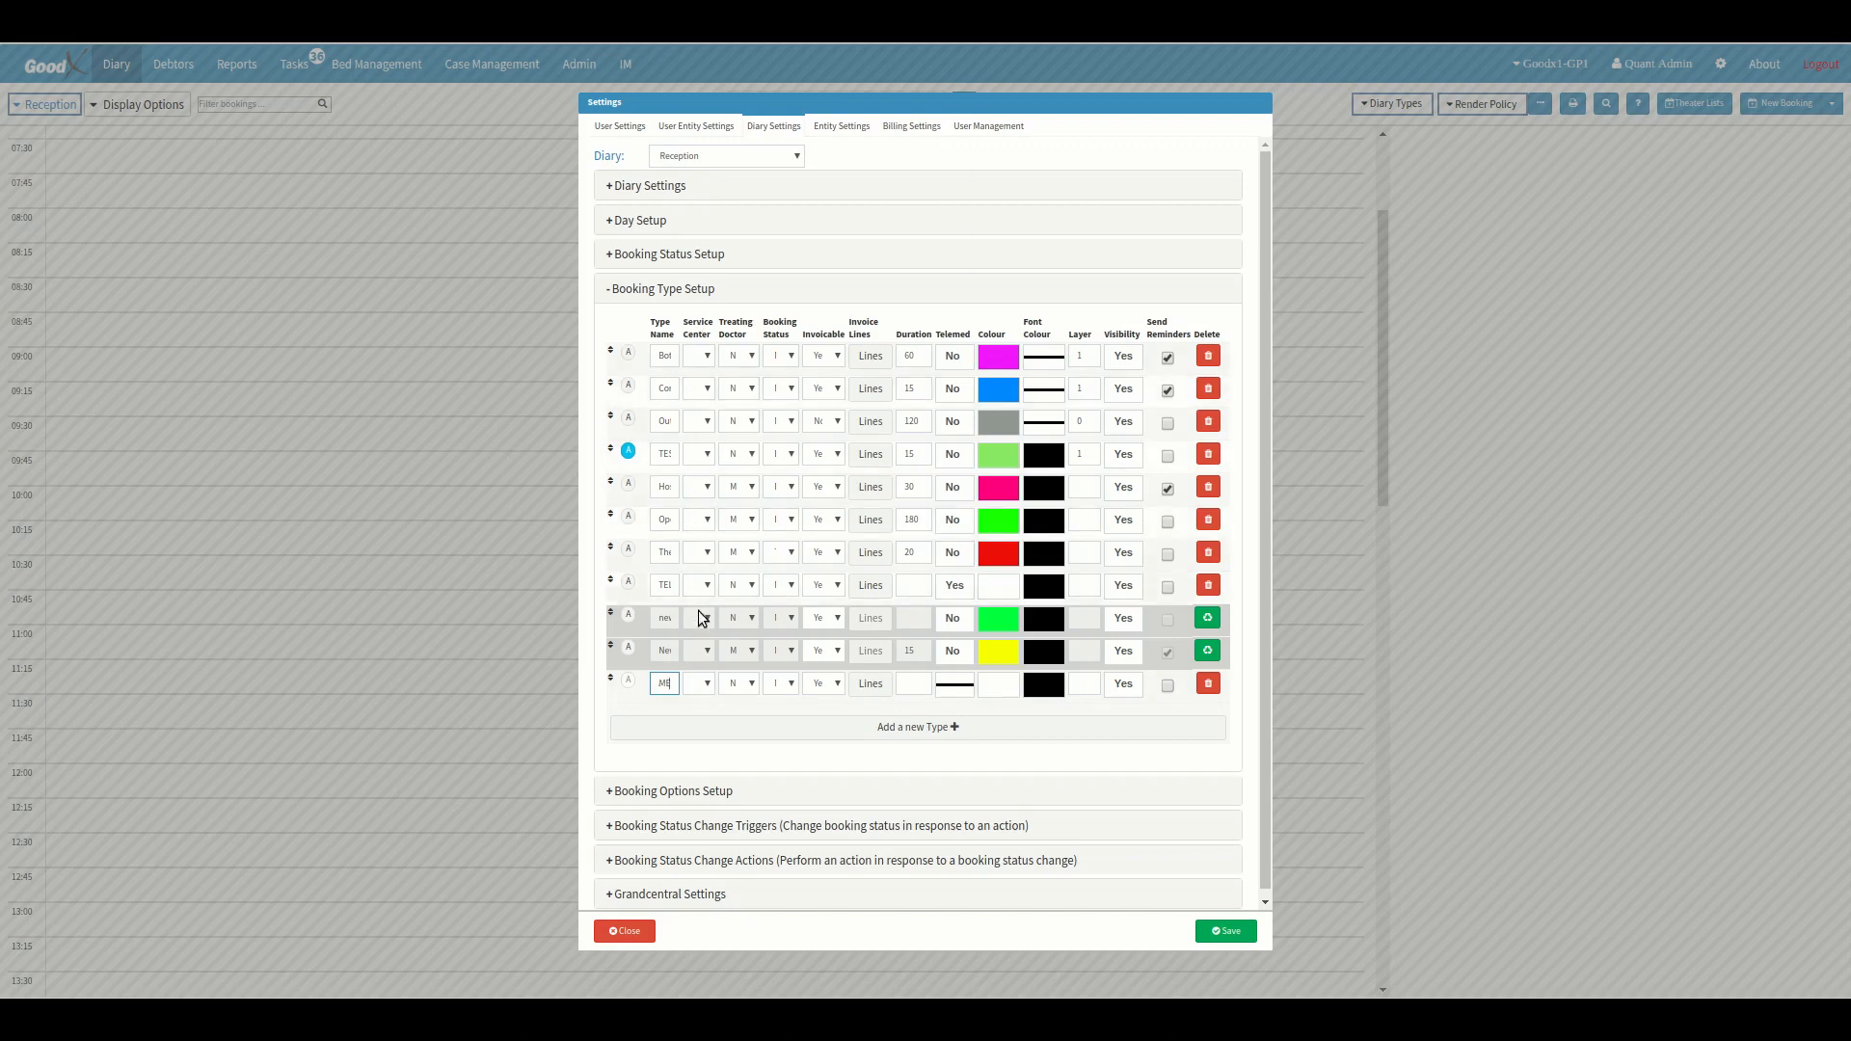
Set the NAME booking type's default treating doctor to the last listed doctor and leave Invoicable on Yes.
click(706, 688)
click(715, 713)
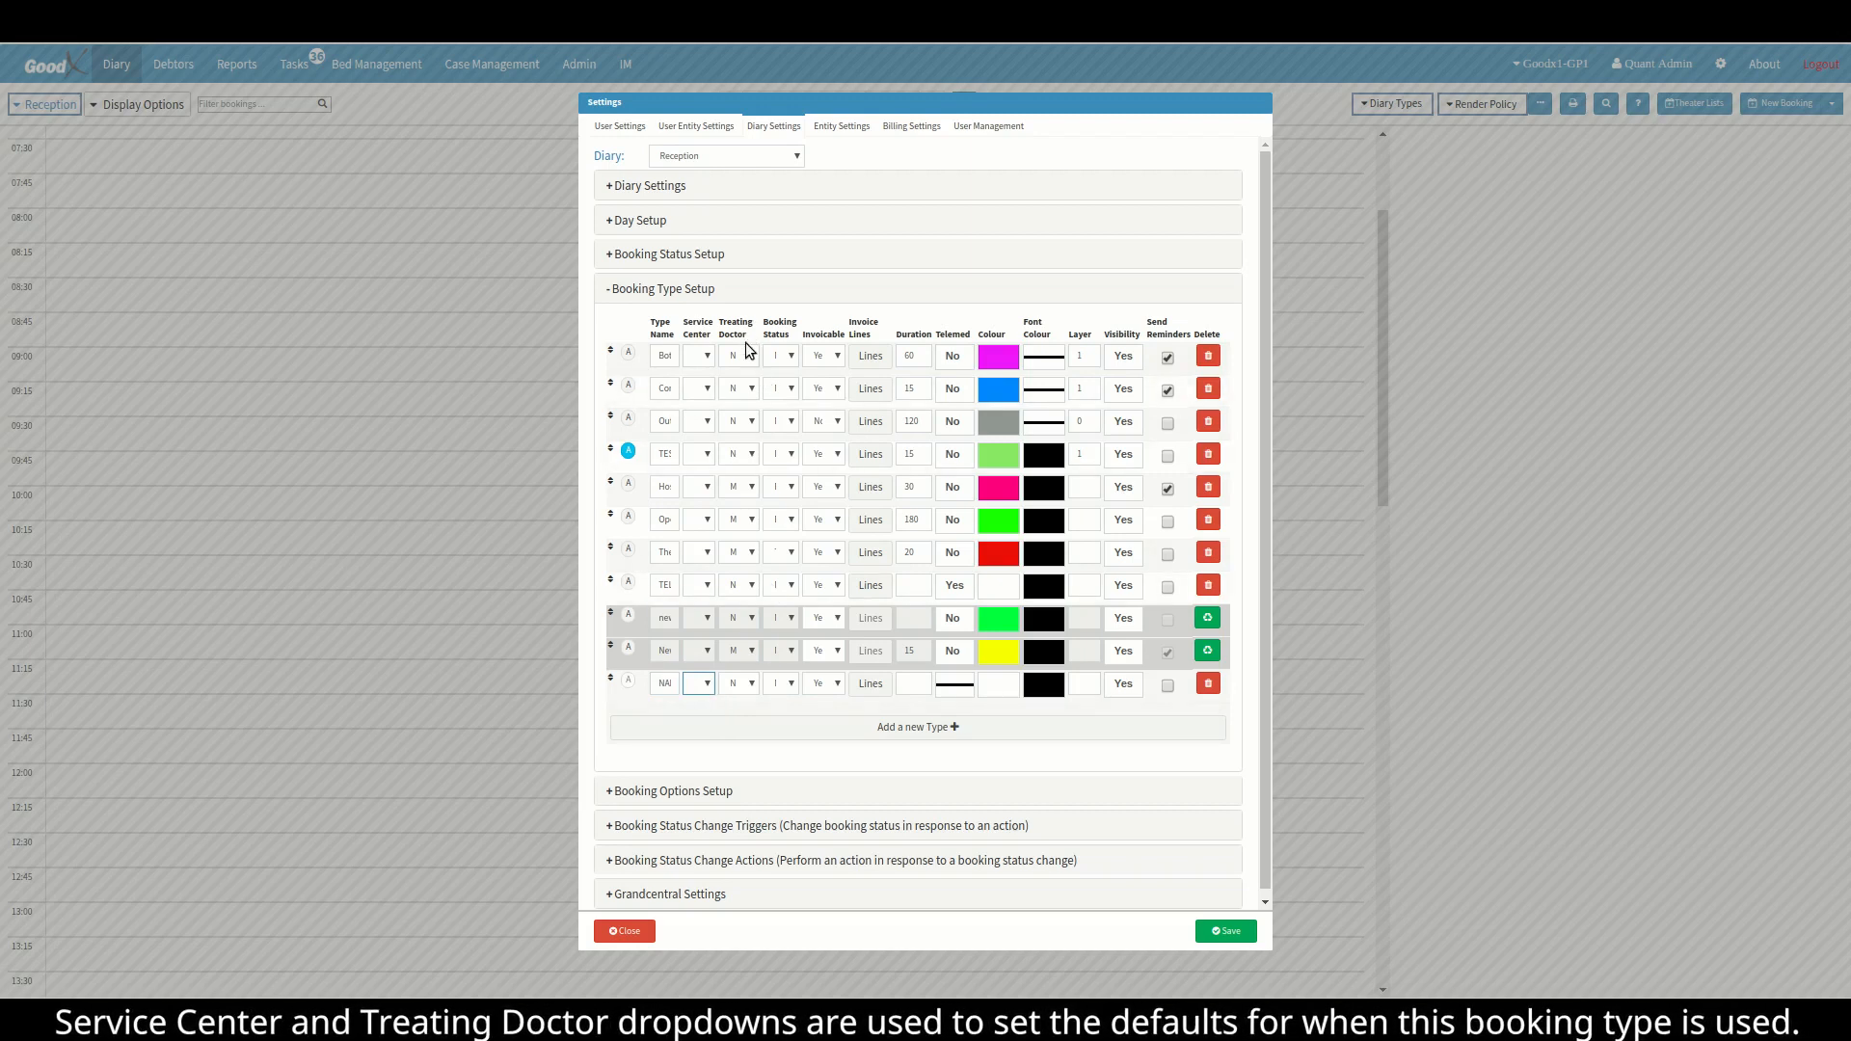
click(754, 685)
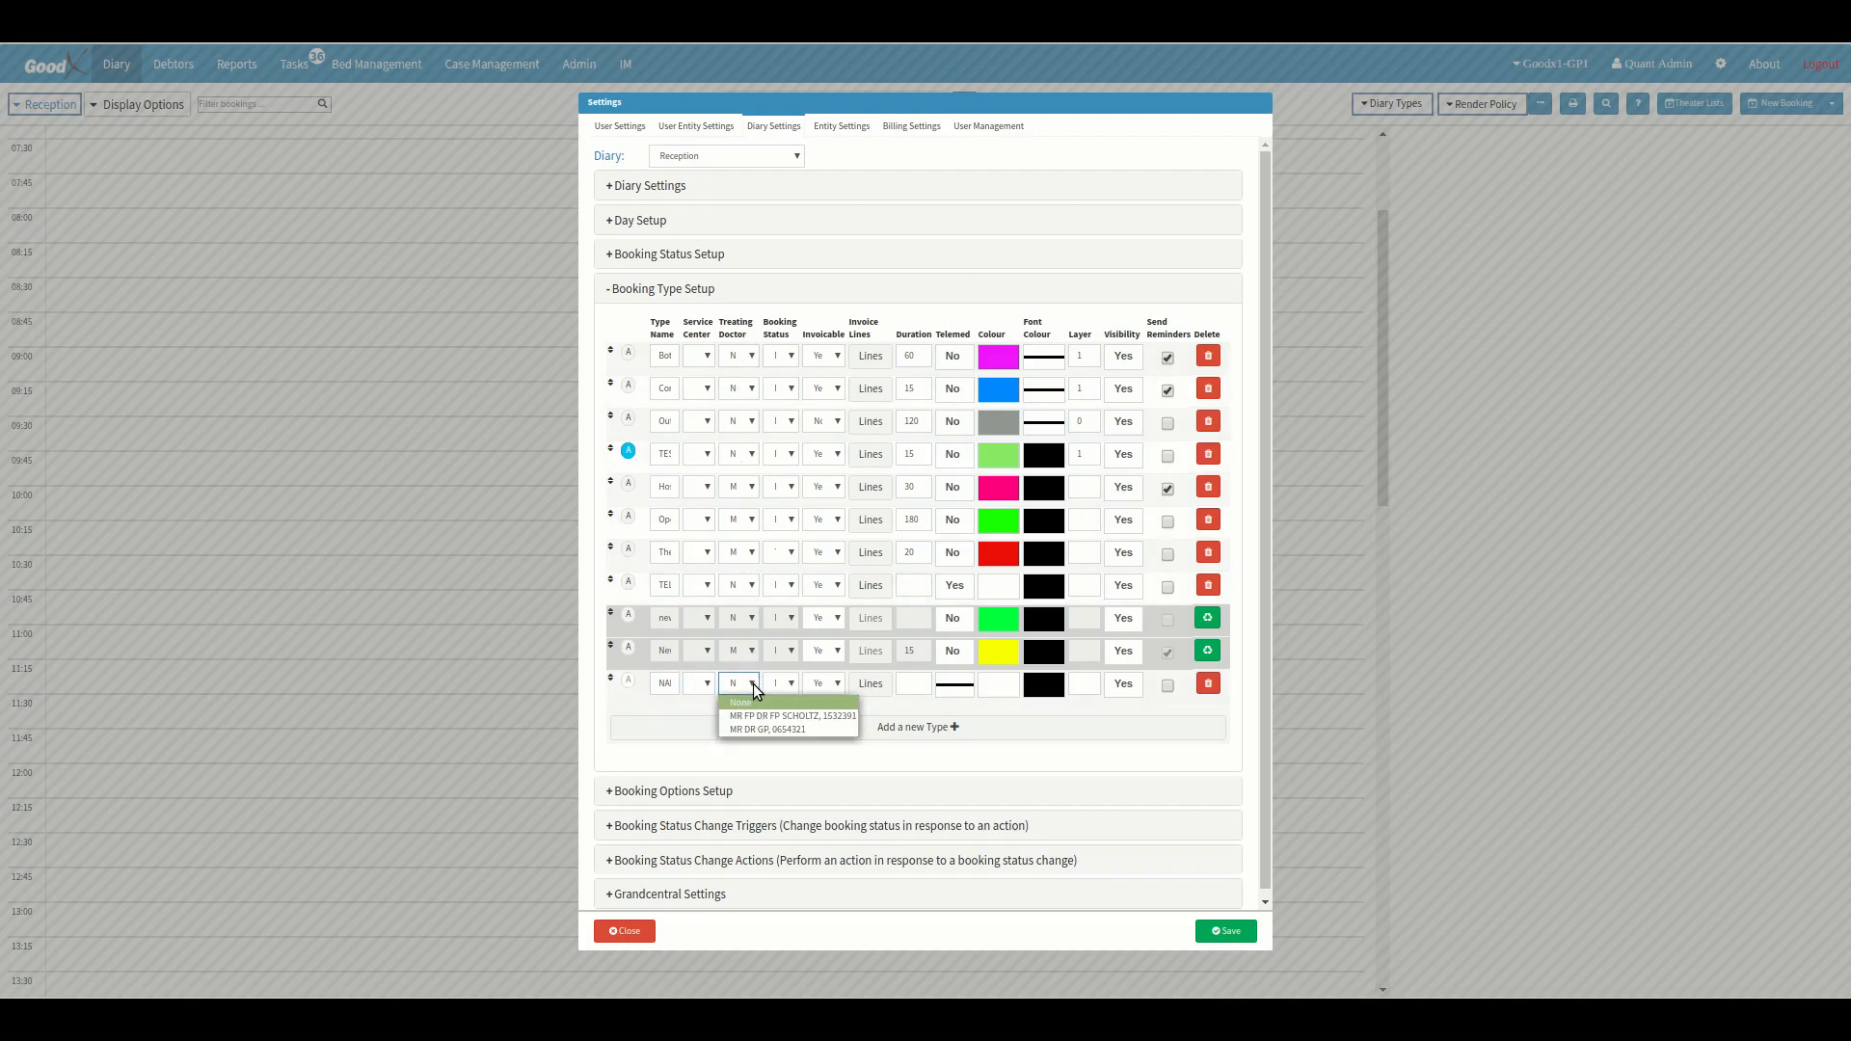
click(760, 727)
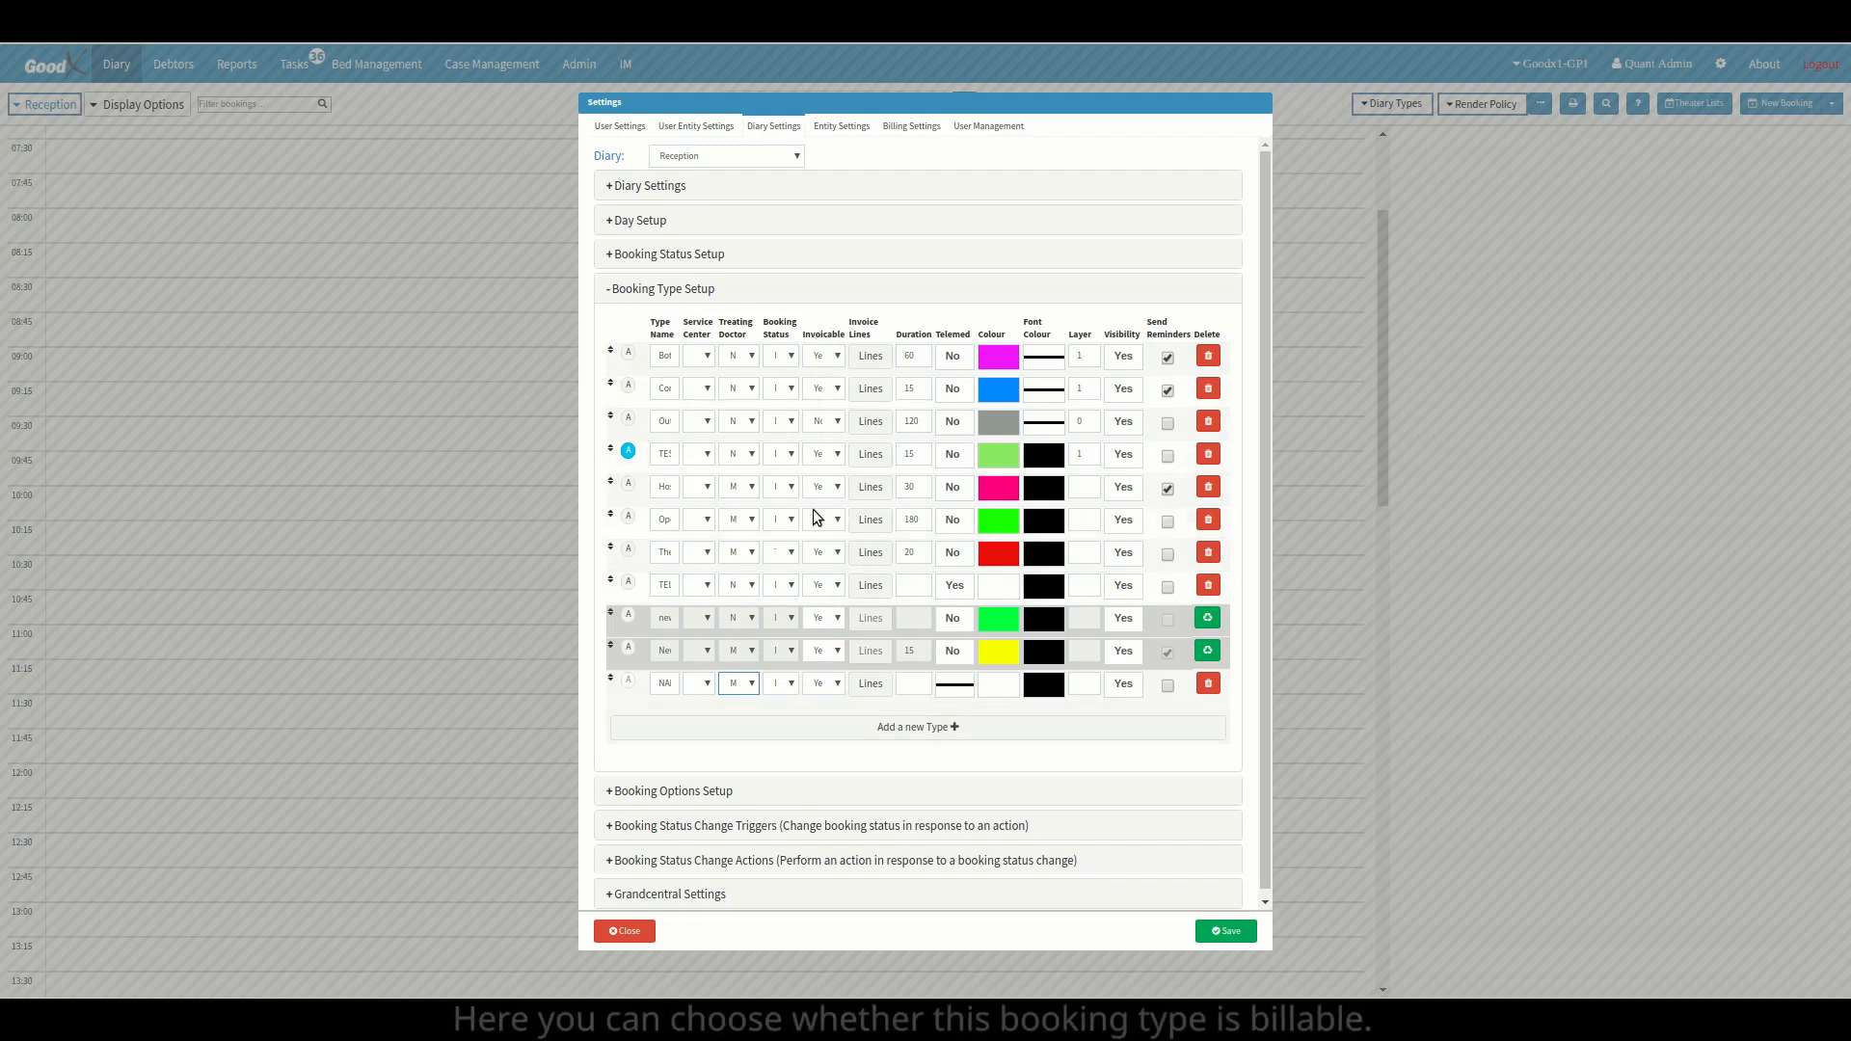
click(825, 685)
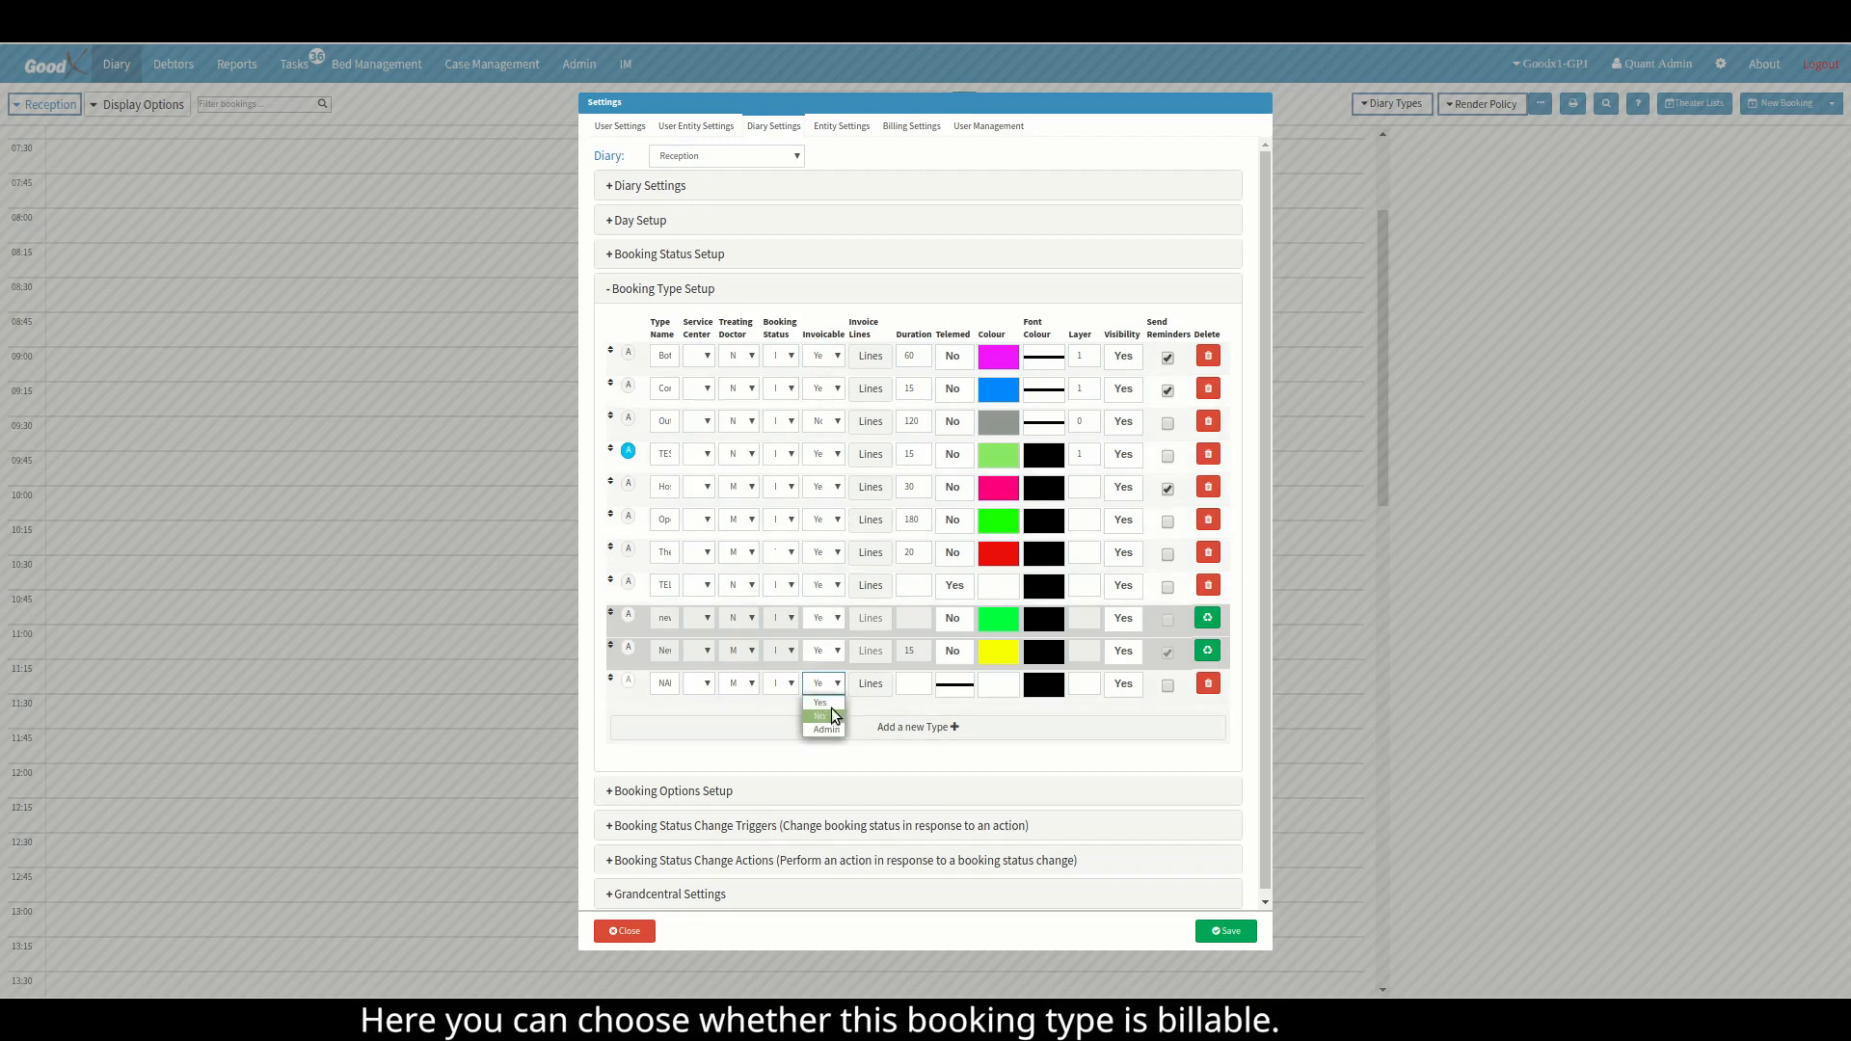
click(834, 715)
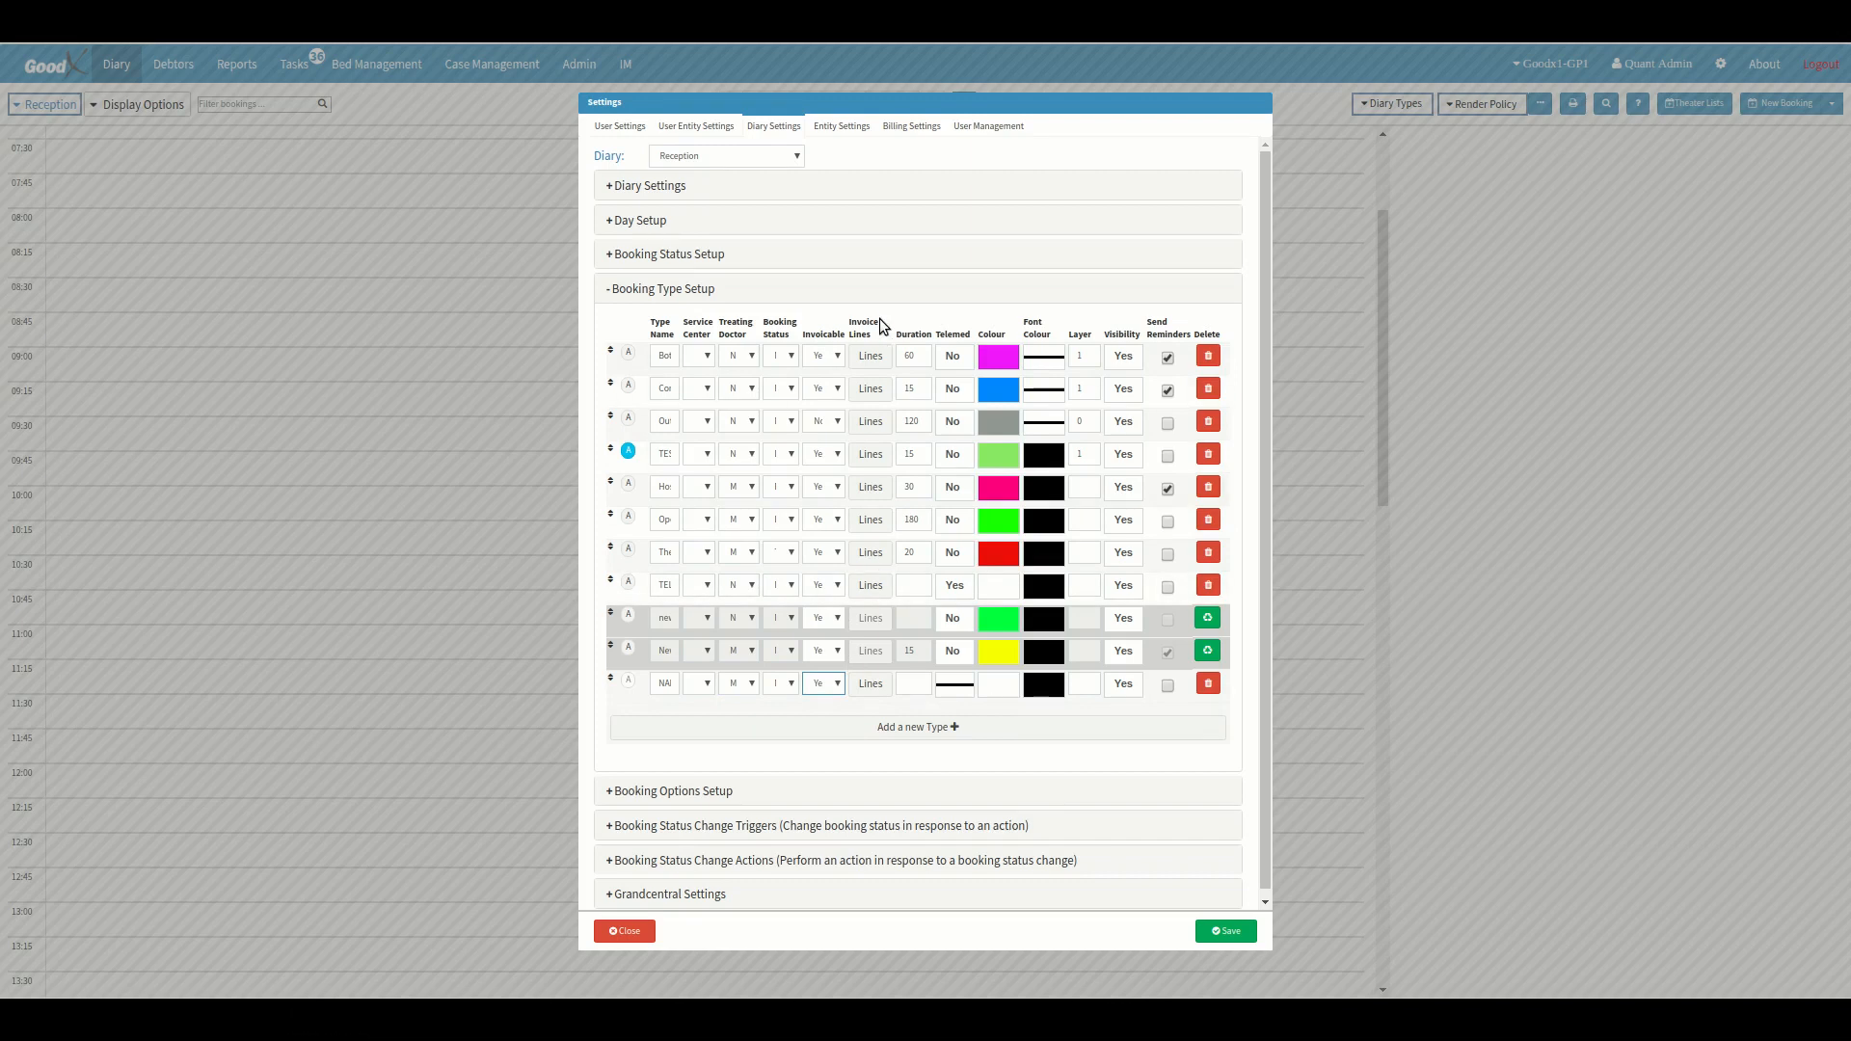
Save a default invoice line for the NAME booking type with diagnosis Z00.0 and code 0190.
click(871, 690)
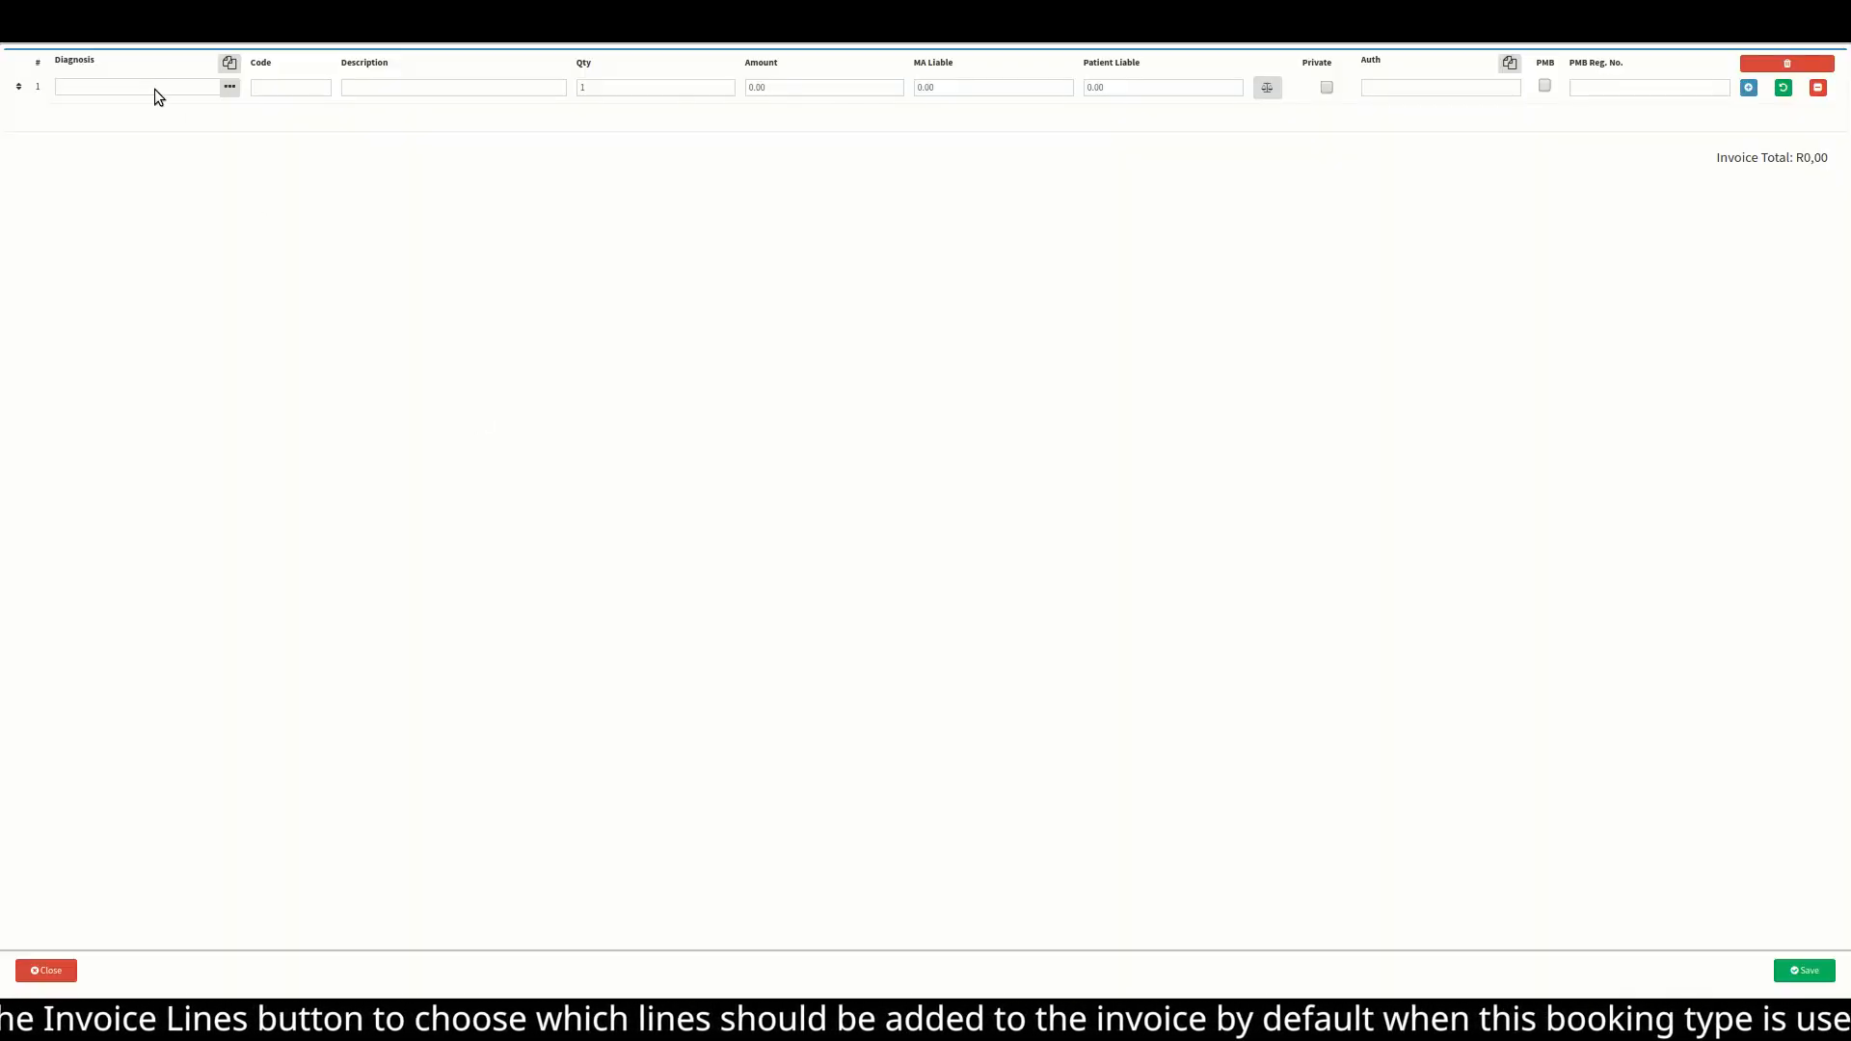
click(154, 89)
text(z00)
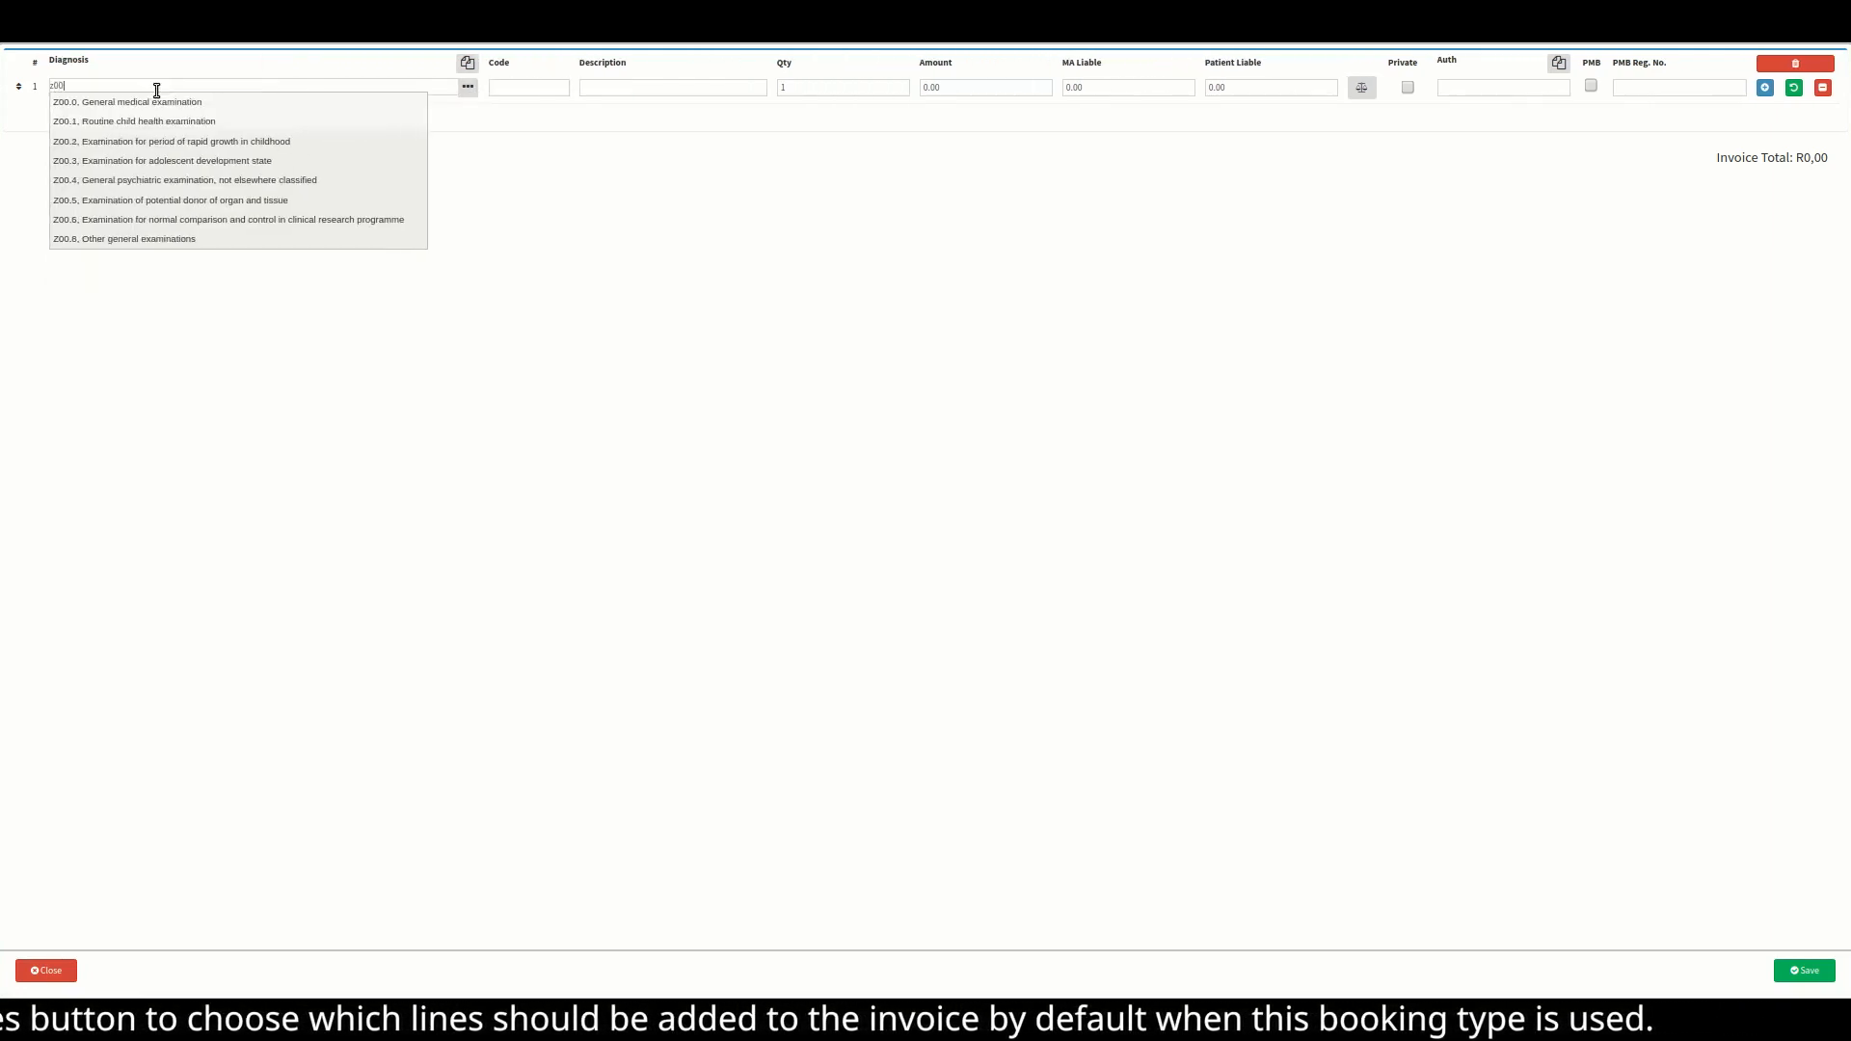
click(241, 100)
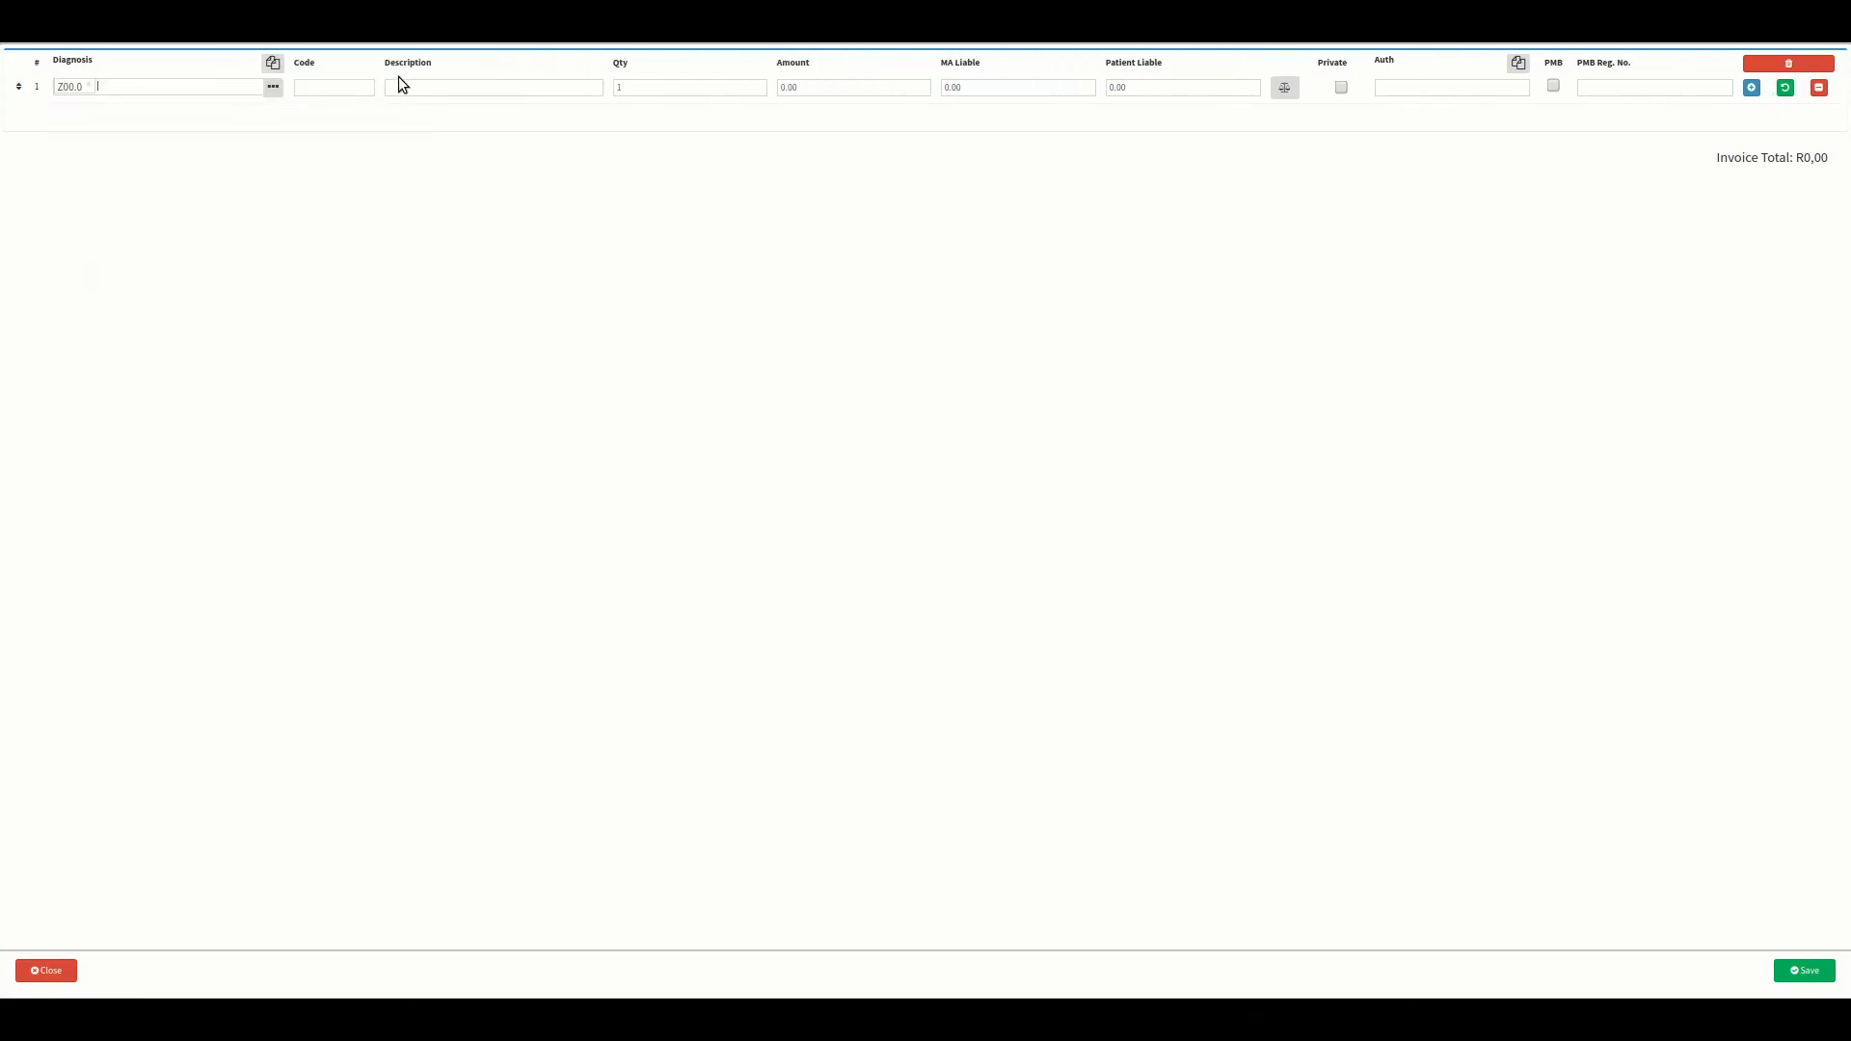
click(329, 87)
text(0190)
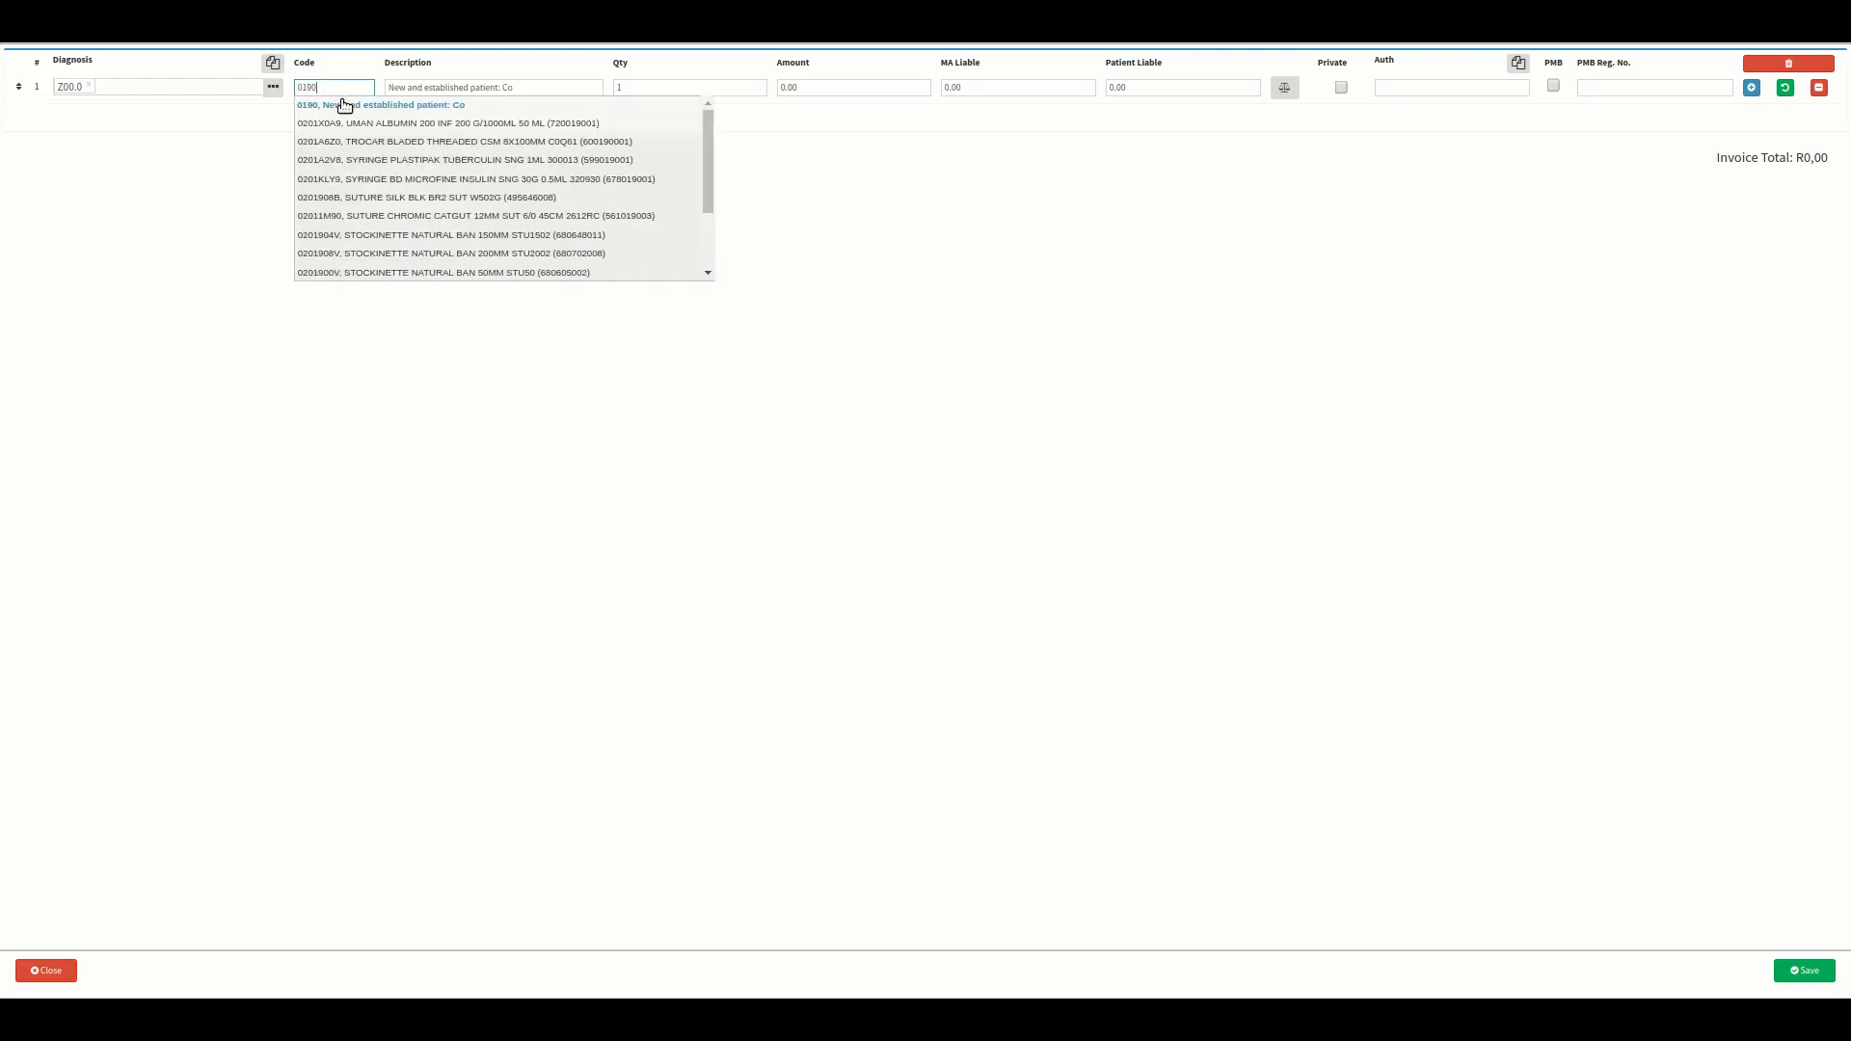
click(341, 102)
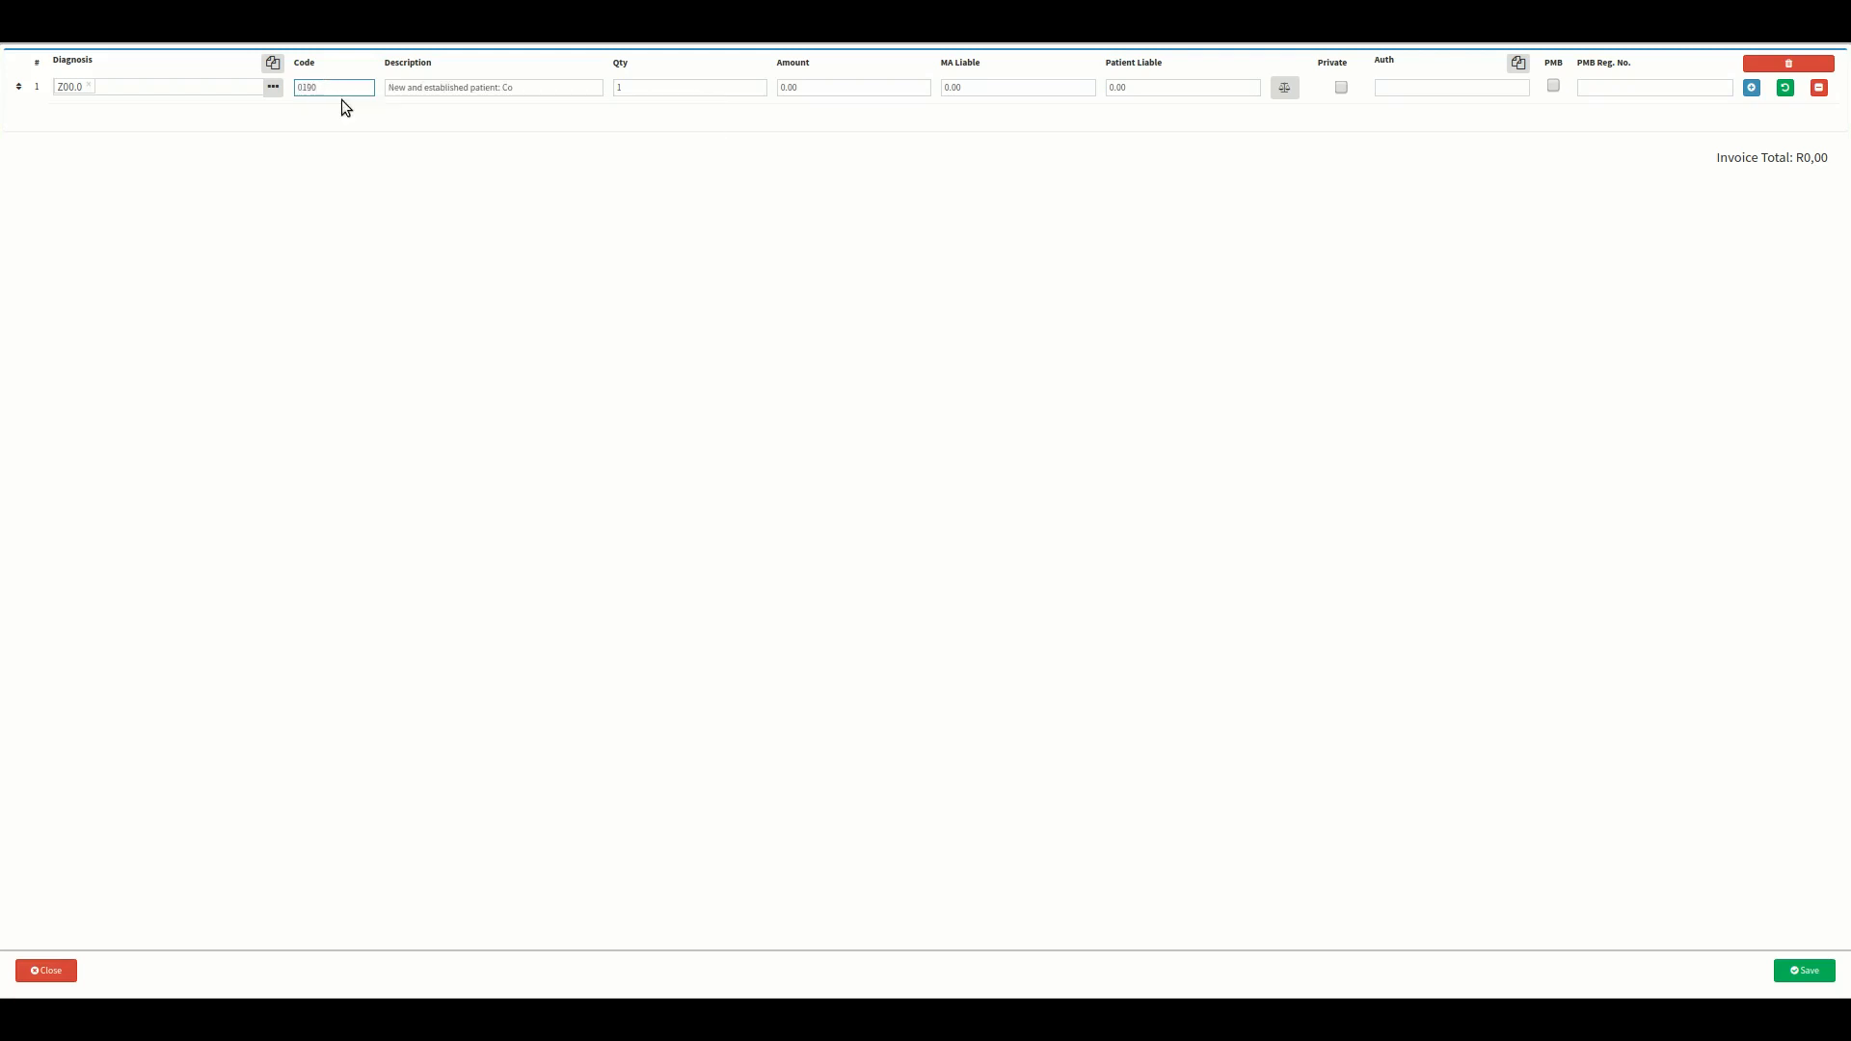
click(1805, 976)
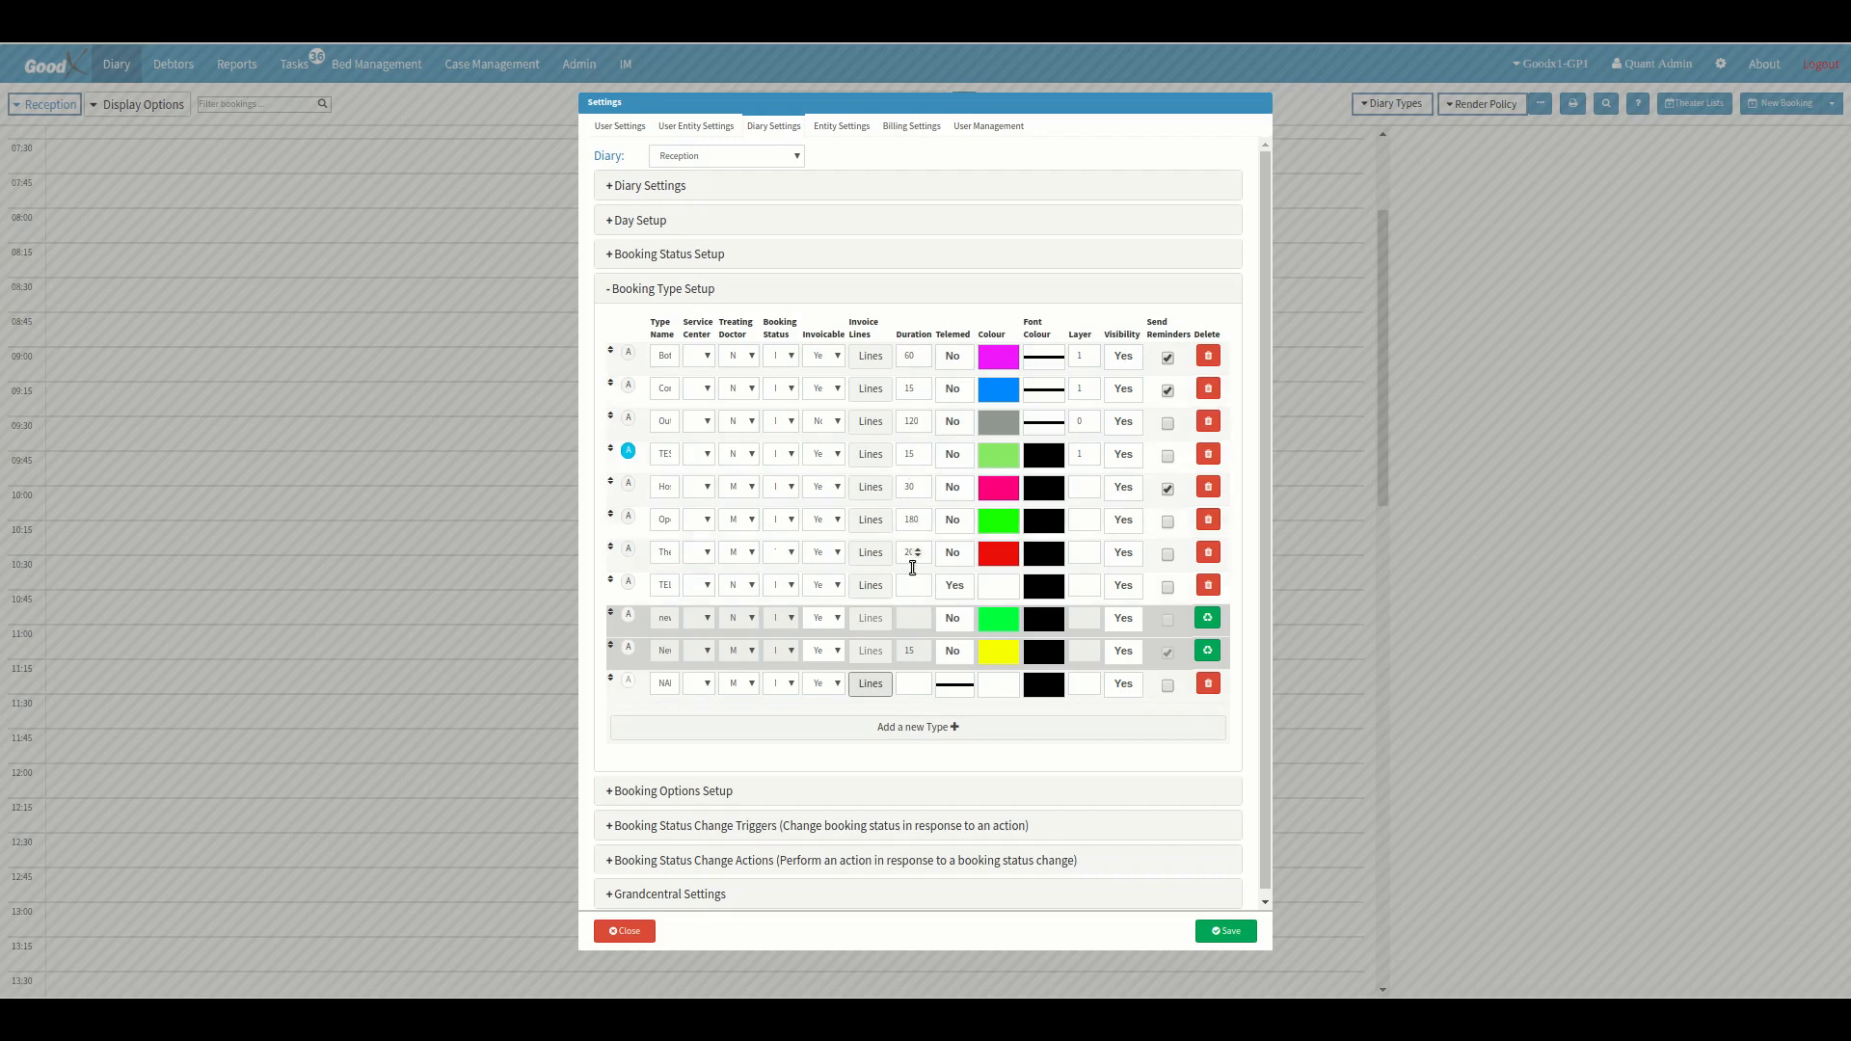
Give the NAME booking type a duration of 15 and the blue colour #0097ff, and save the settings.
click(910, 688)
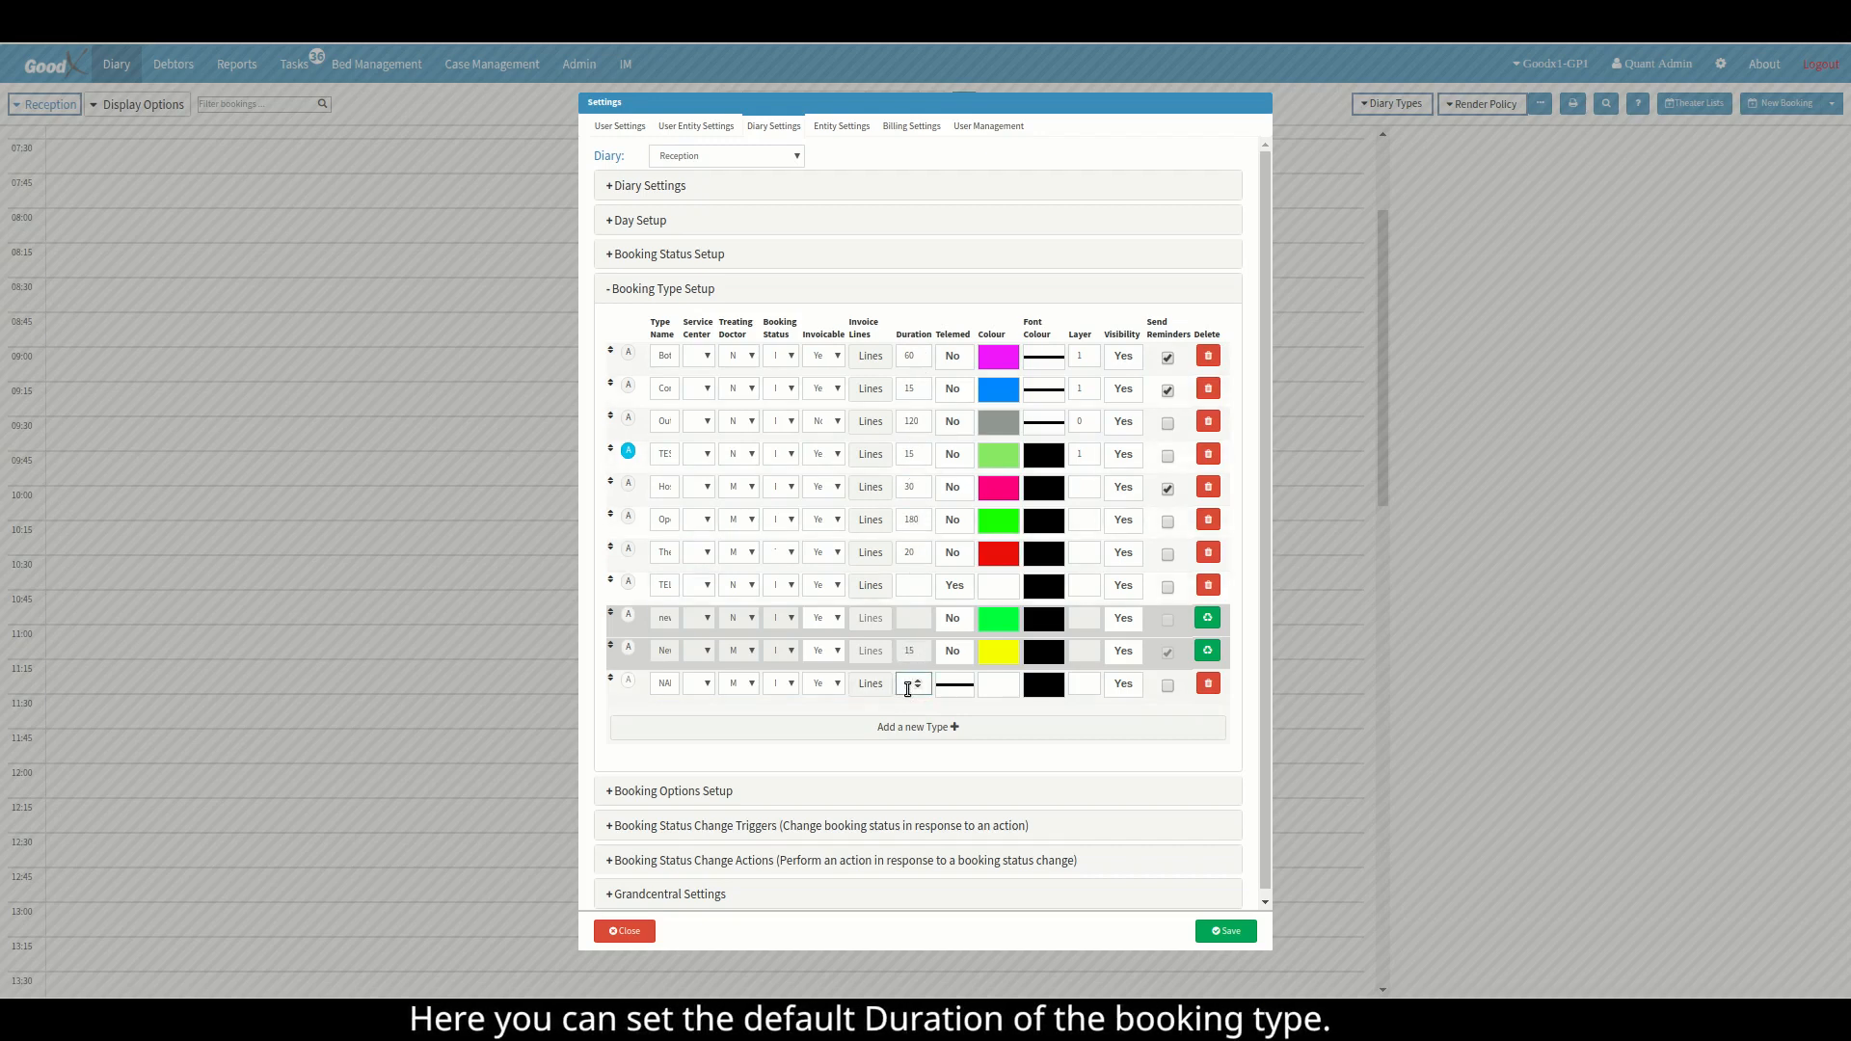
text(15)
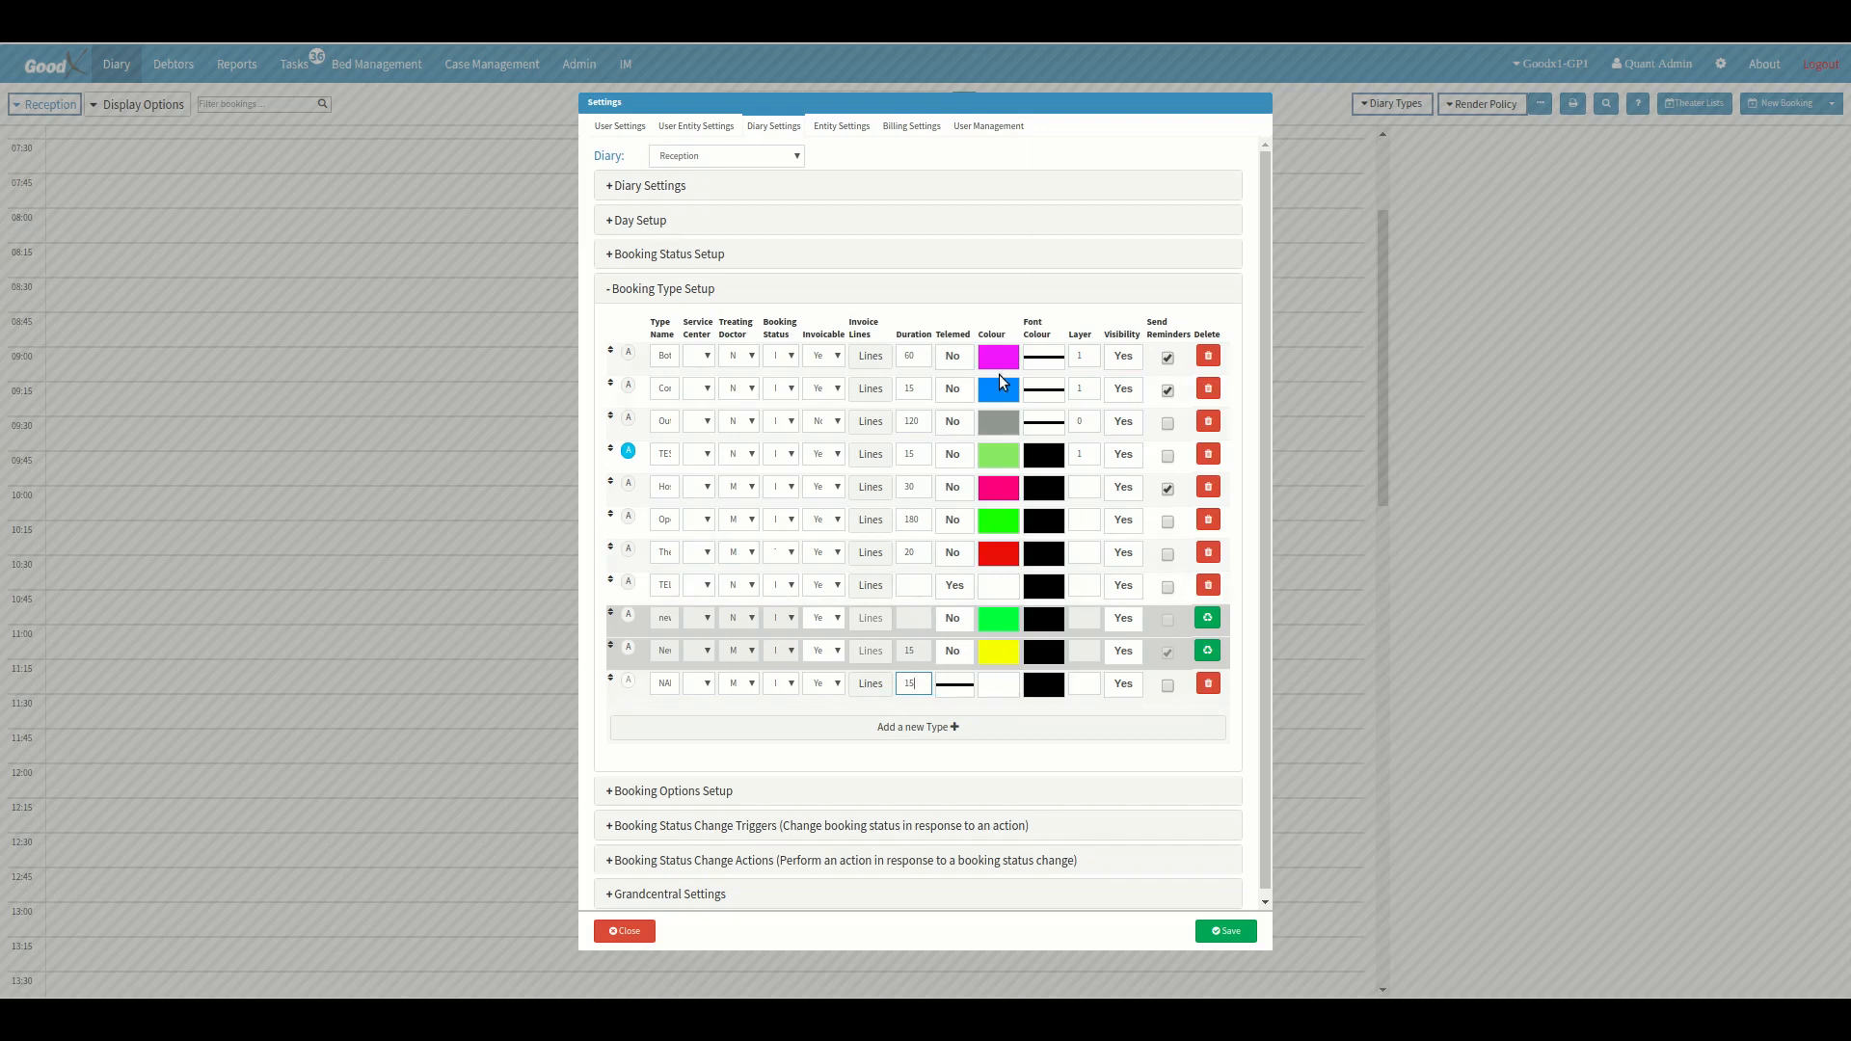
click(1001, 683)
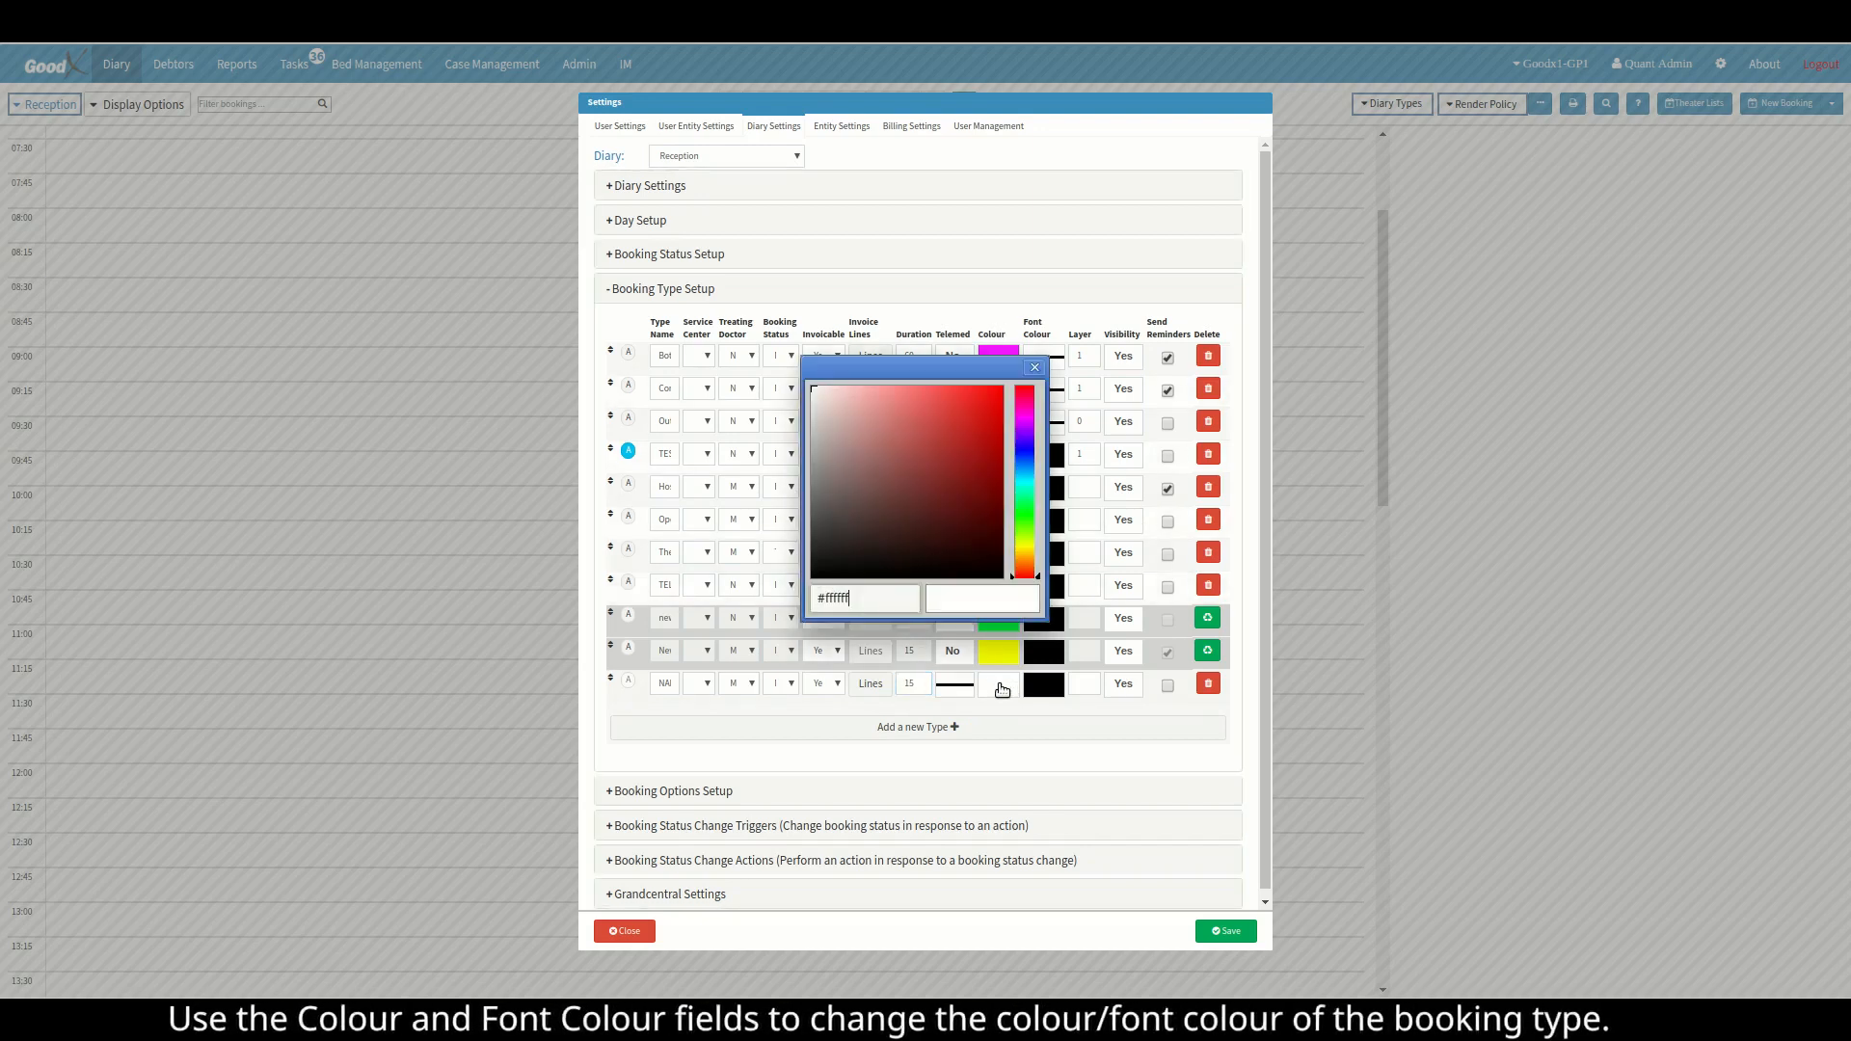
click(1032, 562)
drag(1033, 562, 1033, 466)
drag(954, 387, 1003, 386)
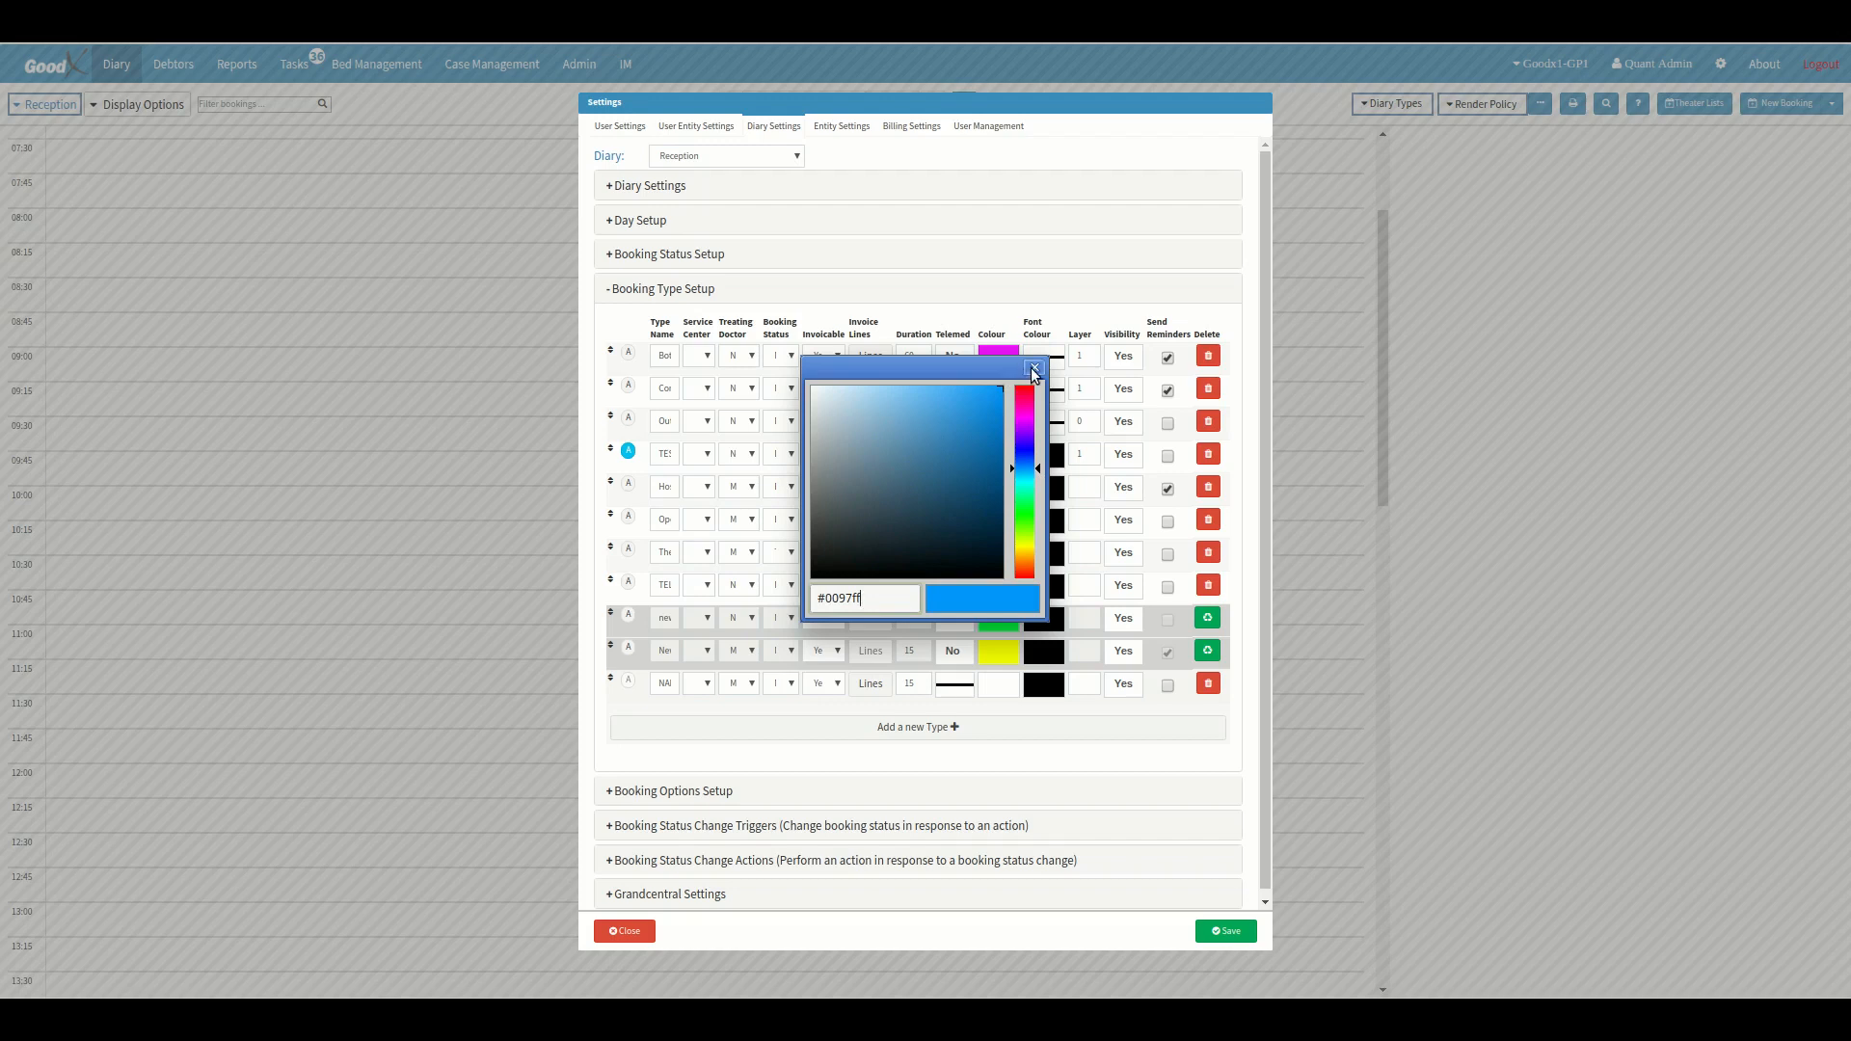
click(1034, 367)
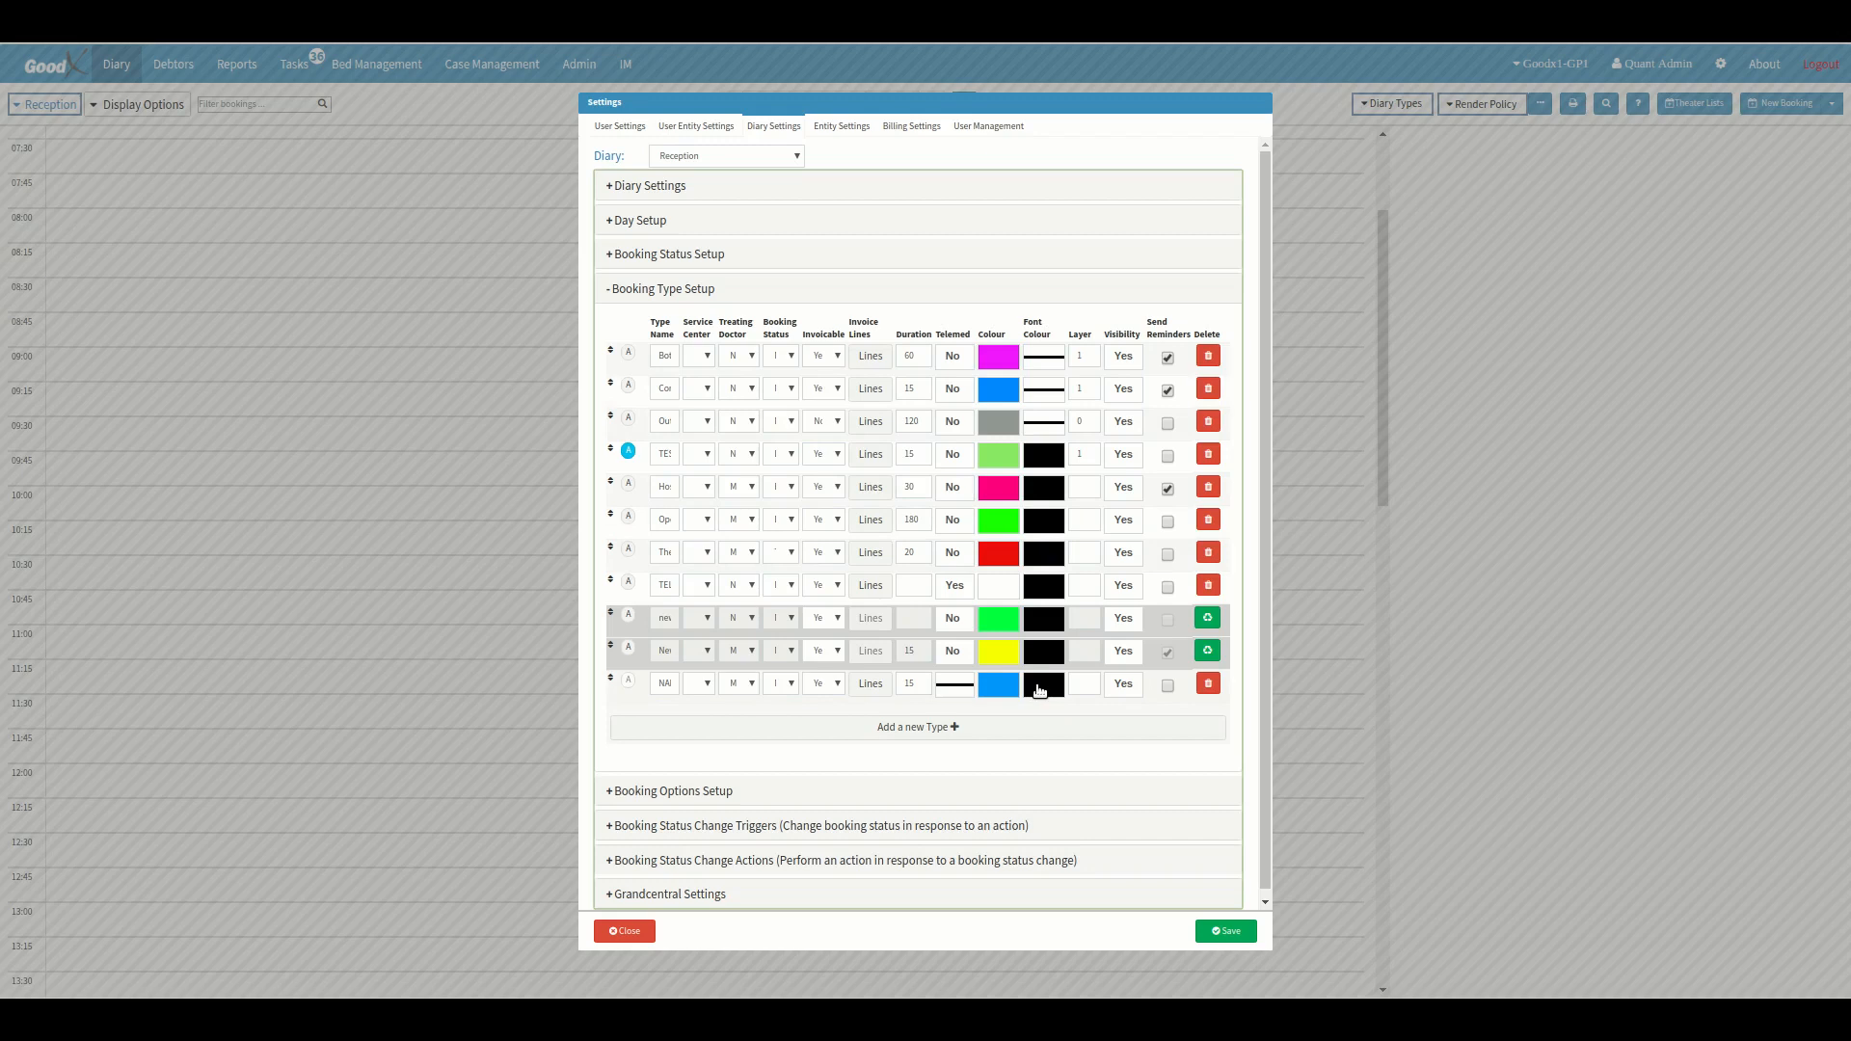
click(1130, 689)
click(1230, 940)
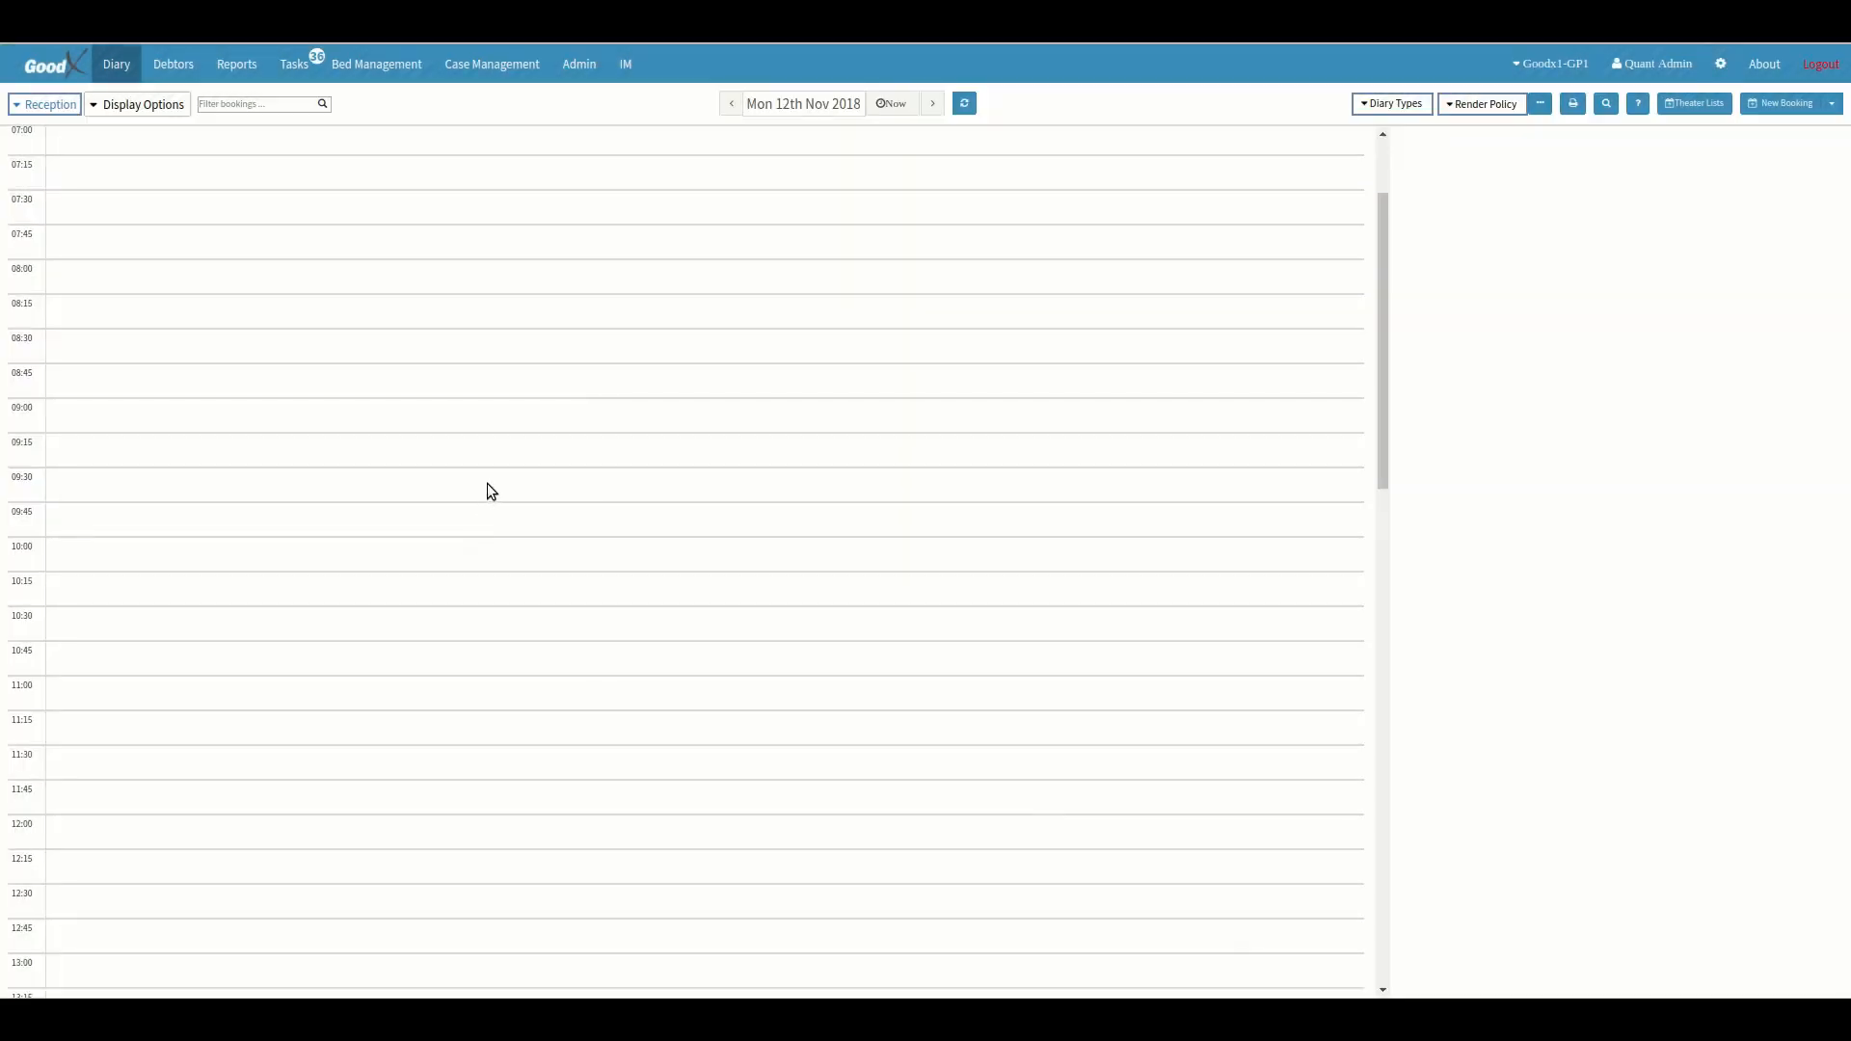
Create and save a 09:30 diary booking of type NAME for an existing debtor found by searching "wal".
click(488, 485)
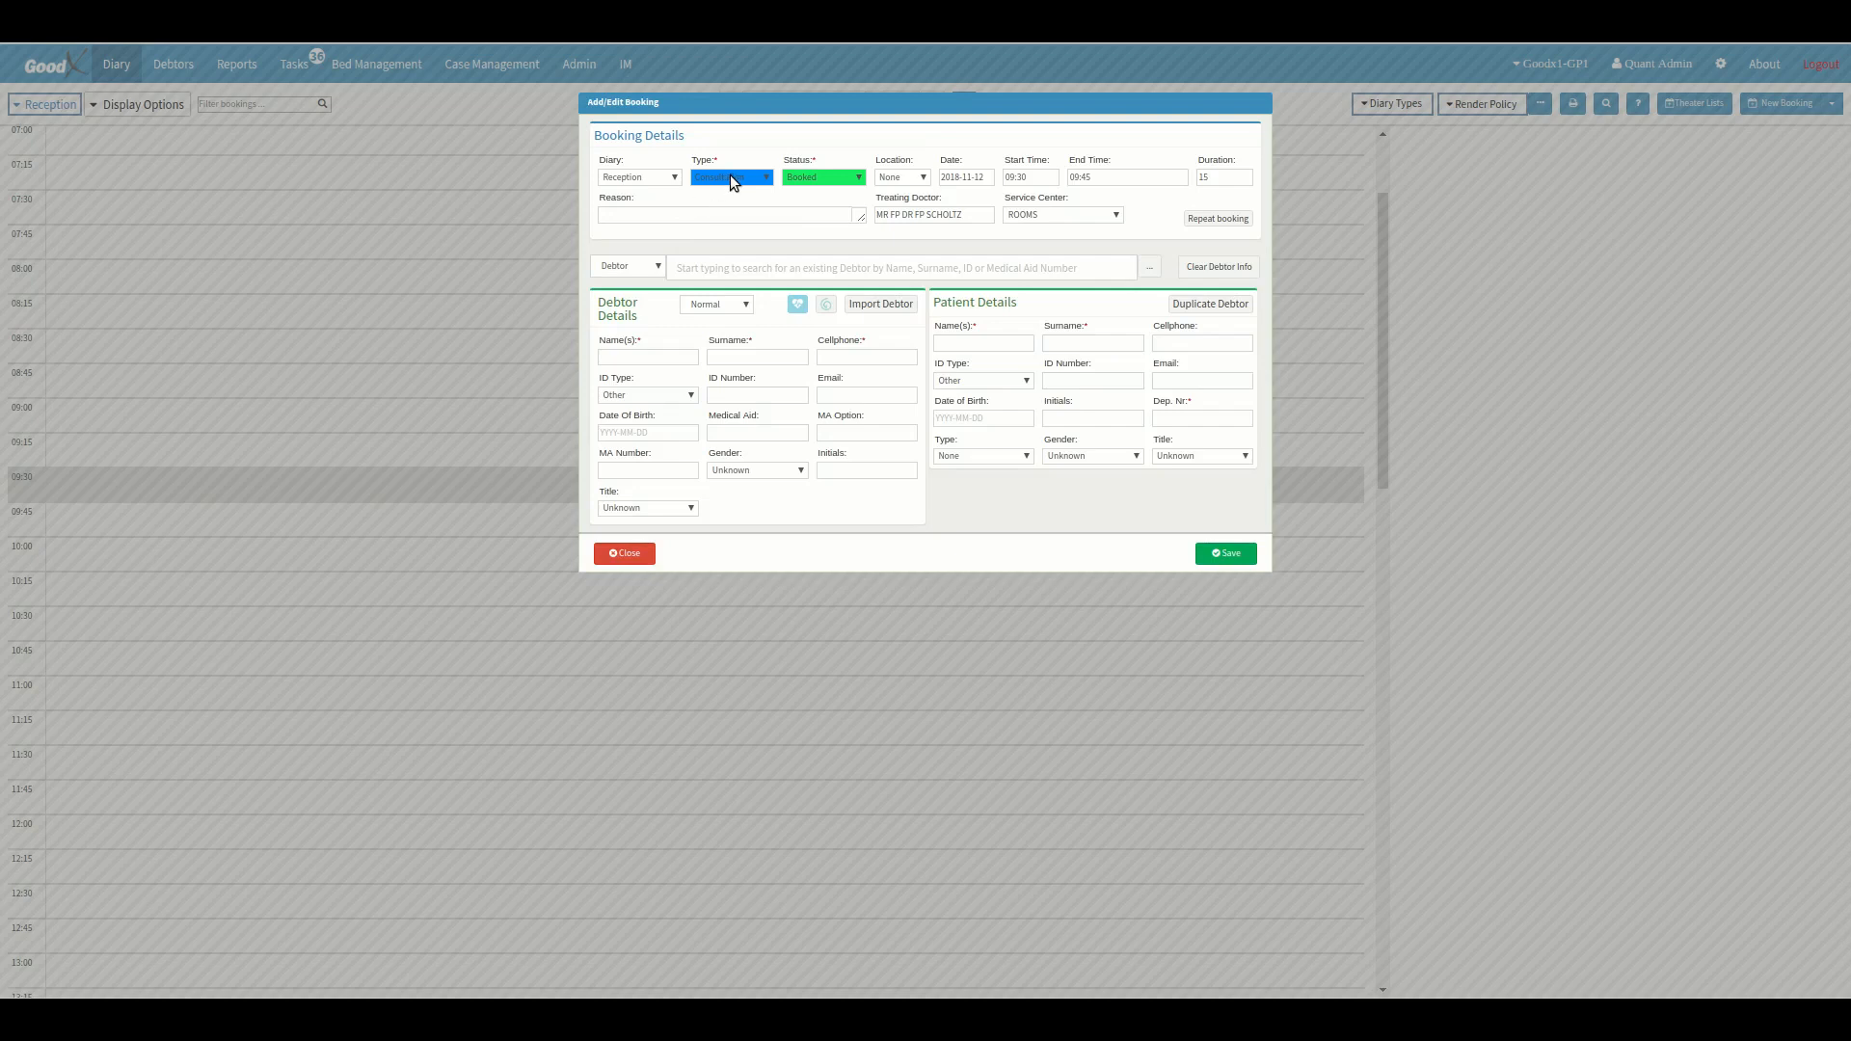
click(732, 176)
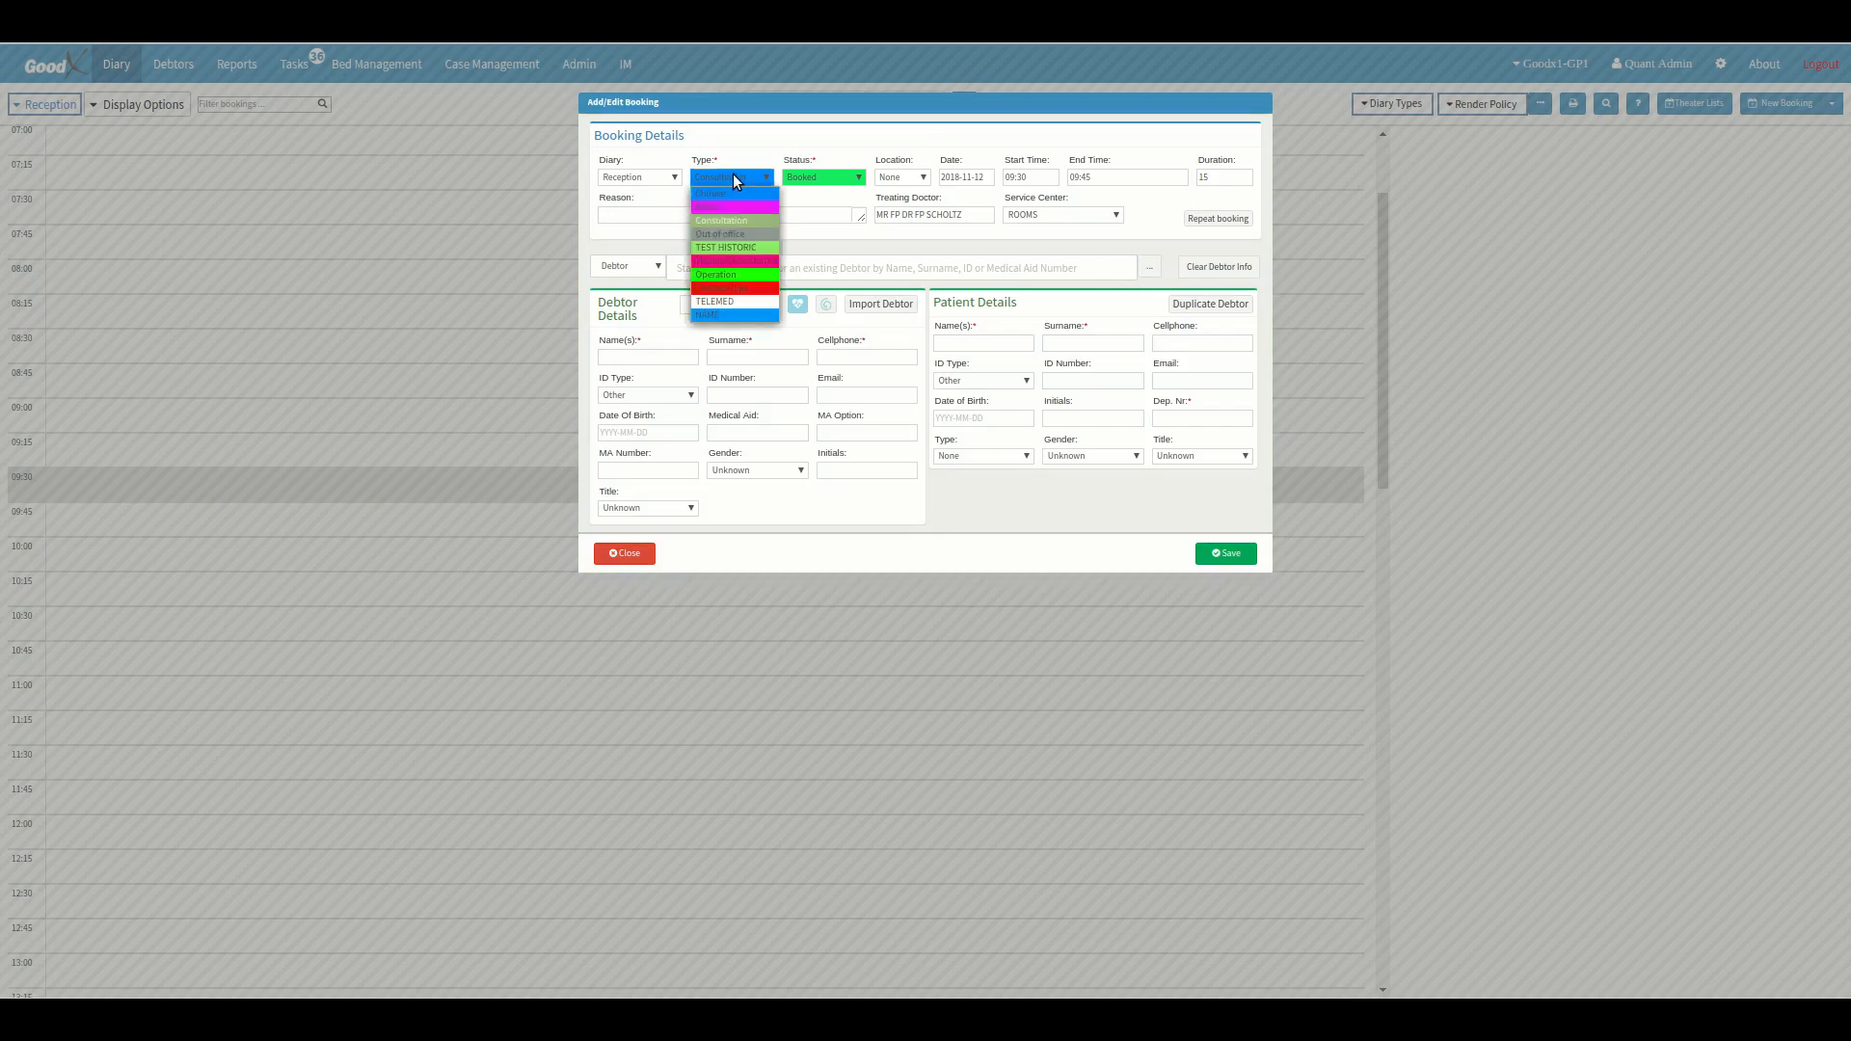
click(731, 314)
click(723, 267)
text(wal)
click(743, 287)
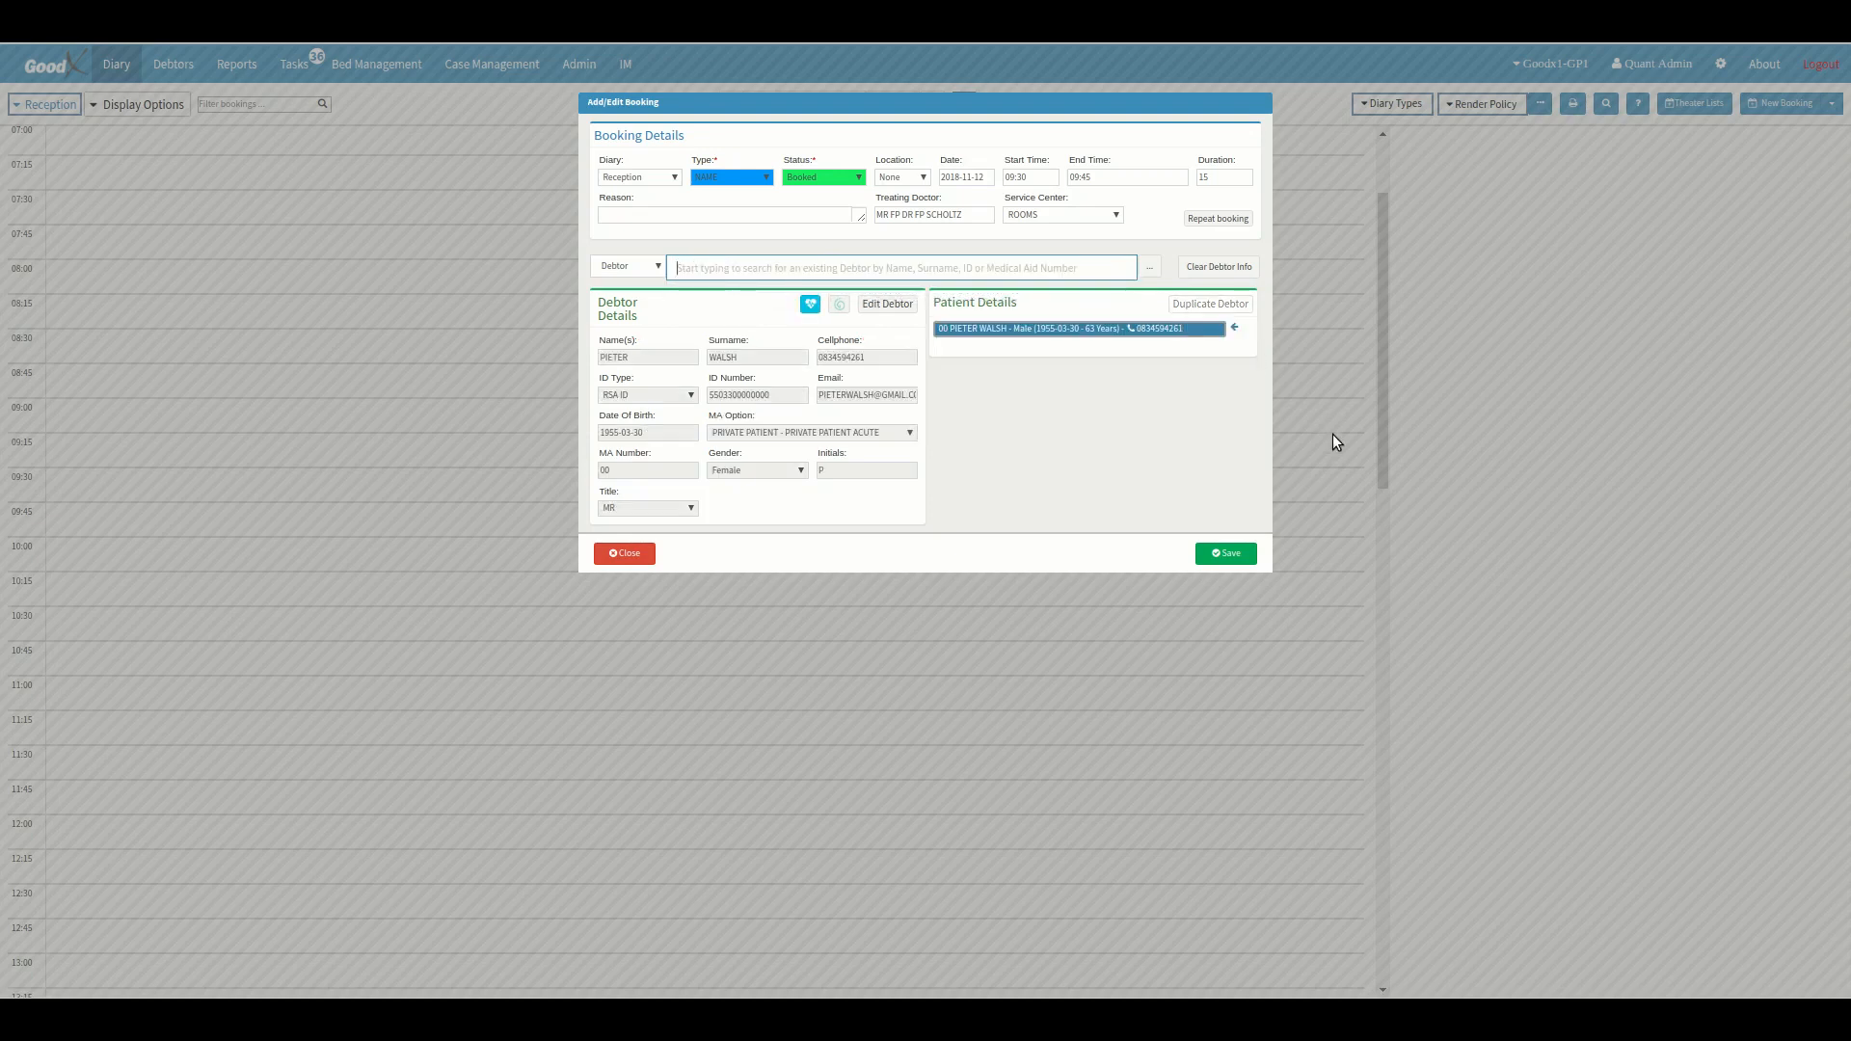
click(1228, 554)
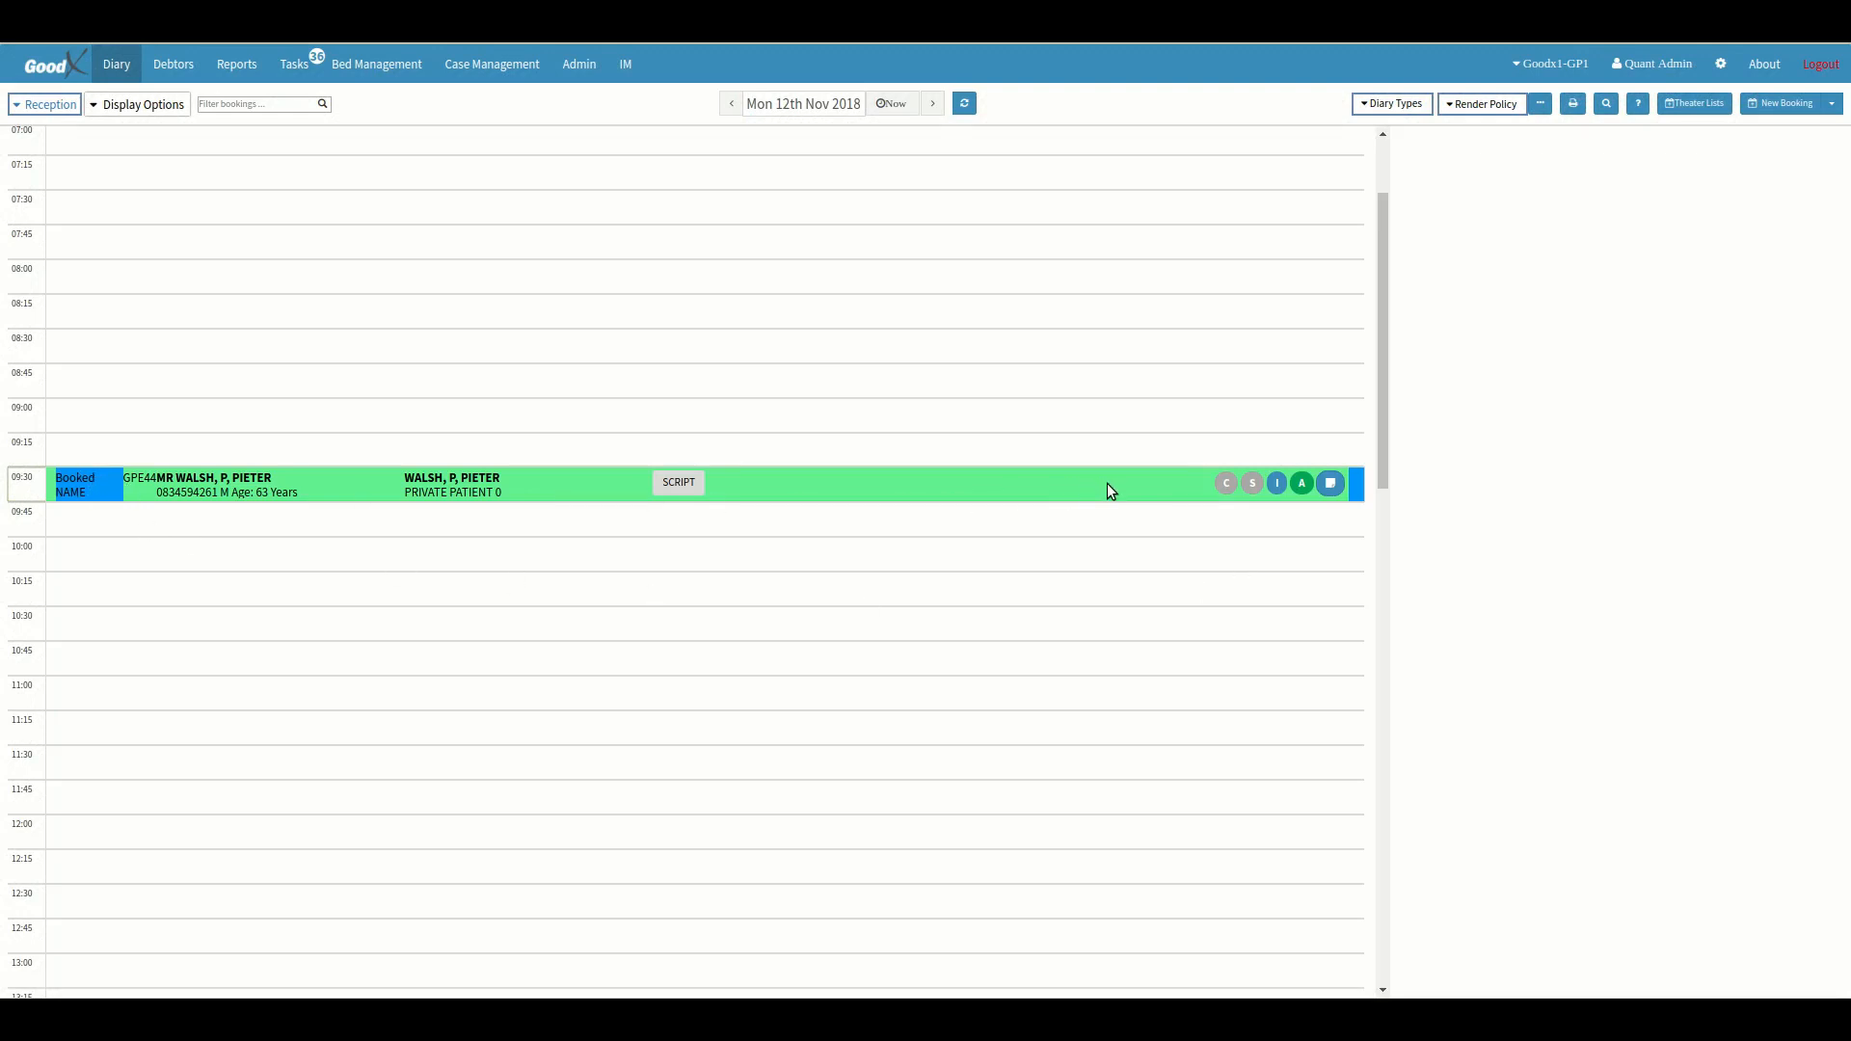
Set the NAME booking type's user override colour to red #ff0008 in the user entity settings and save.
click(1721, 75)
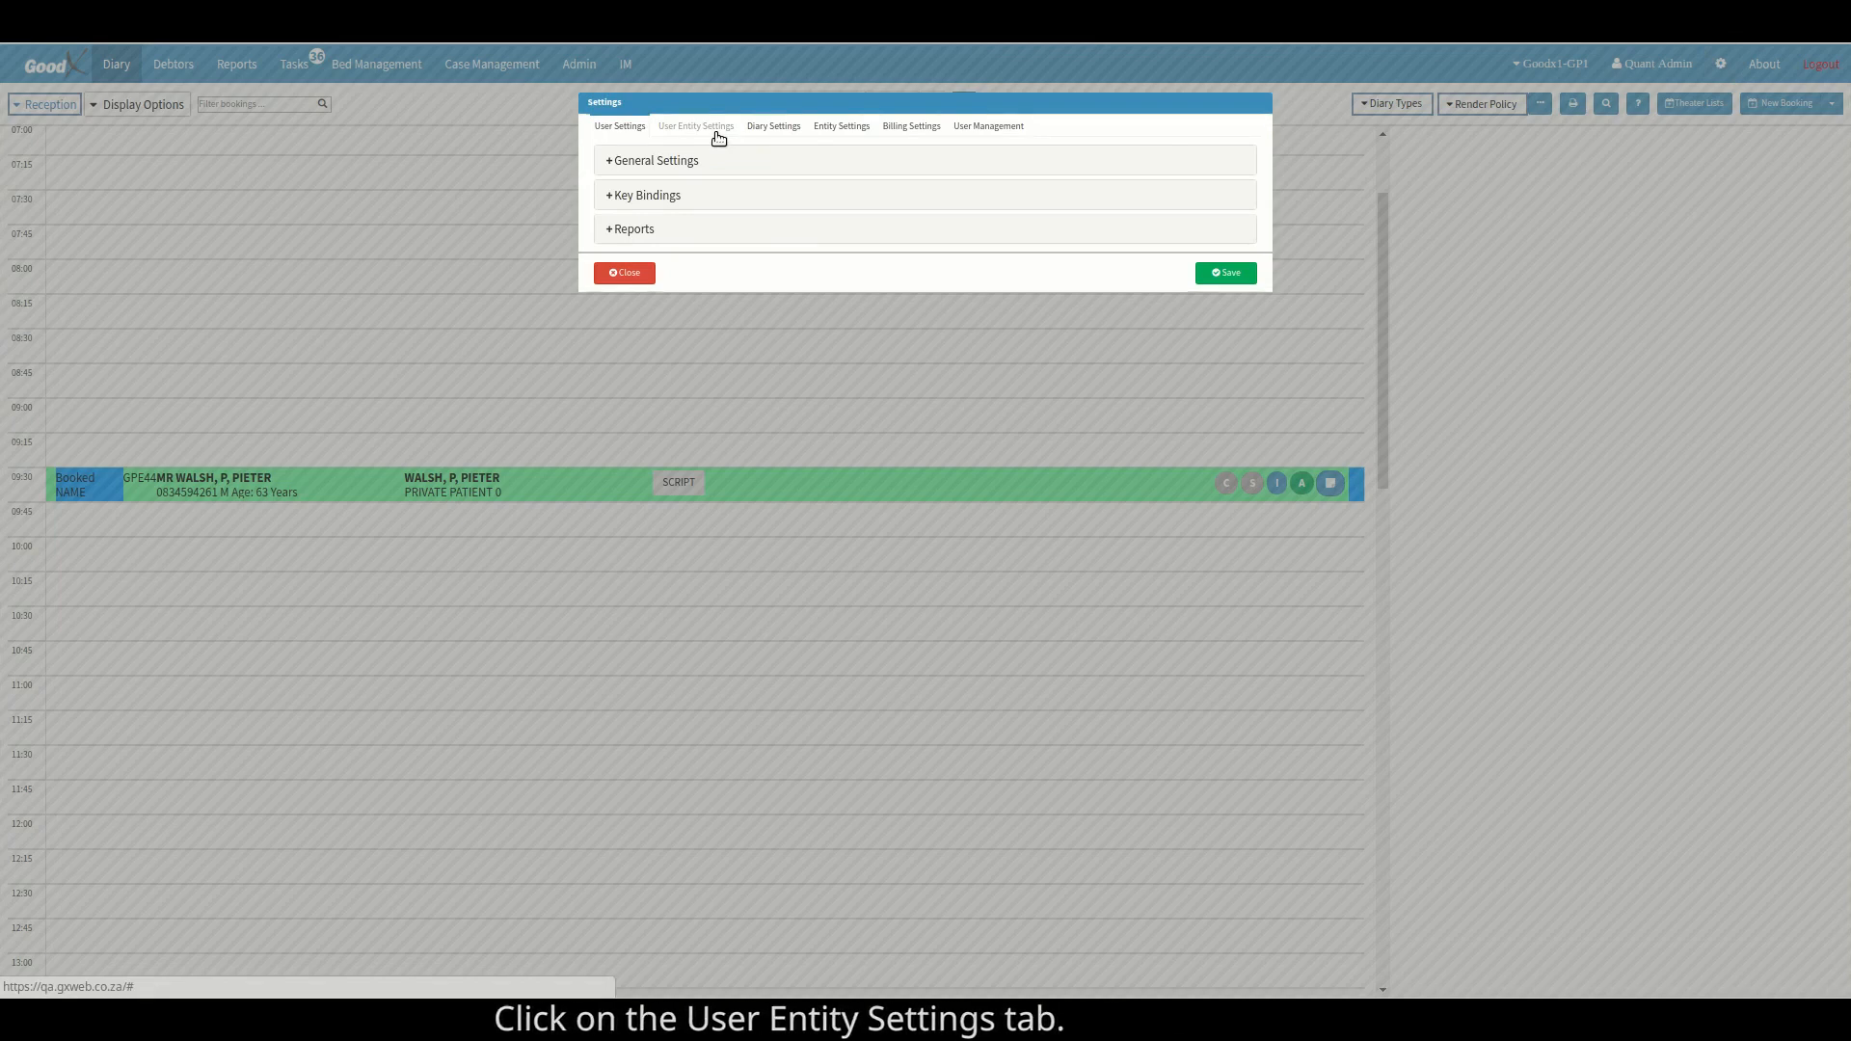
click(718, 134)
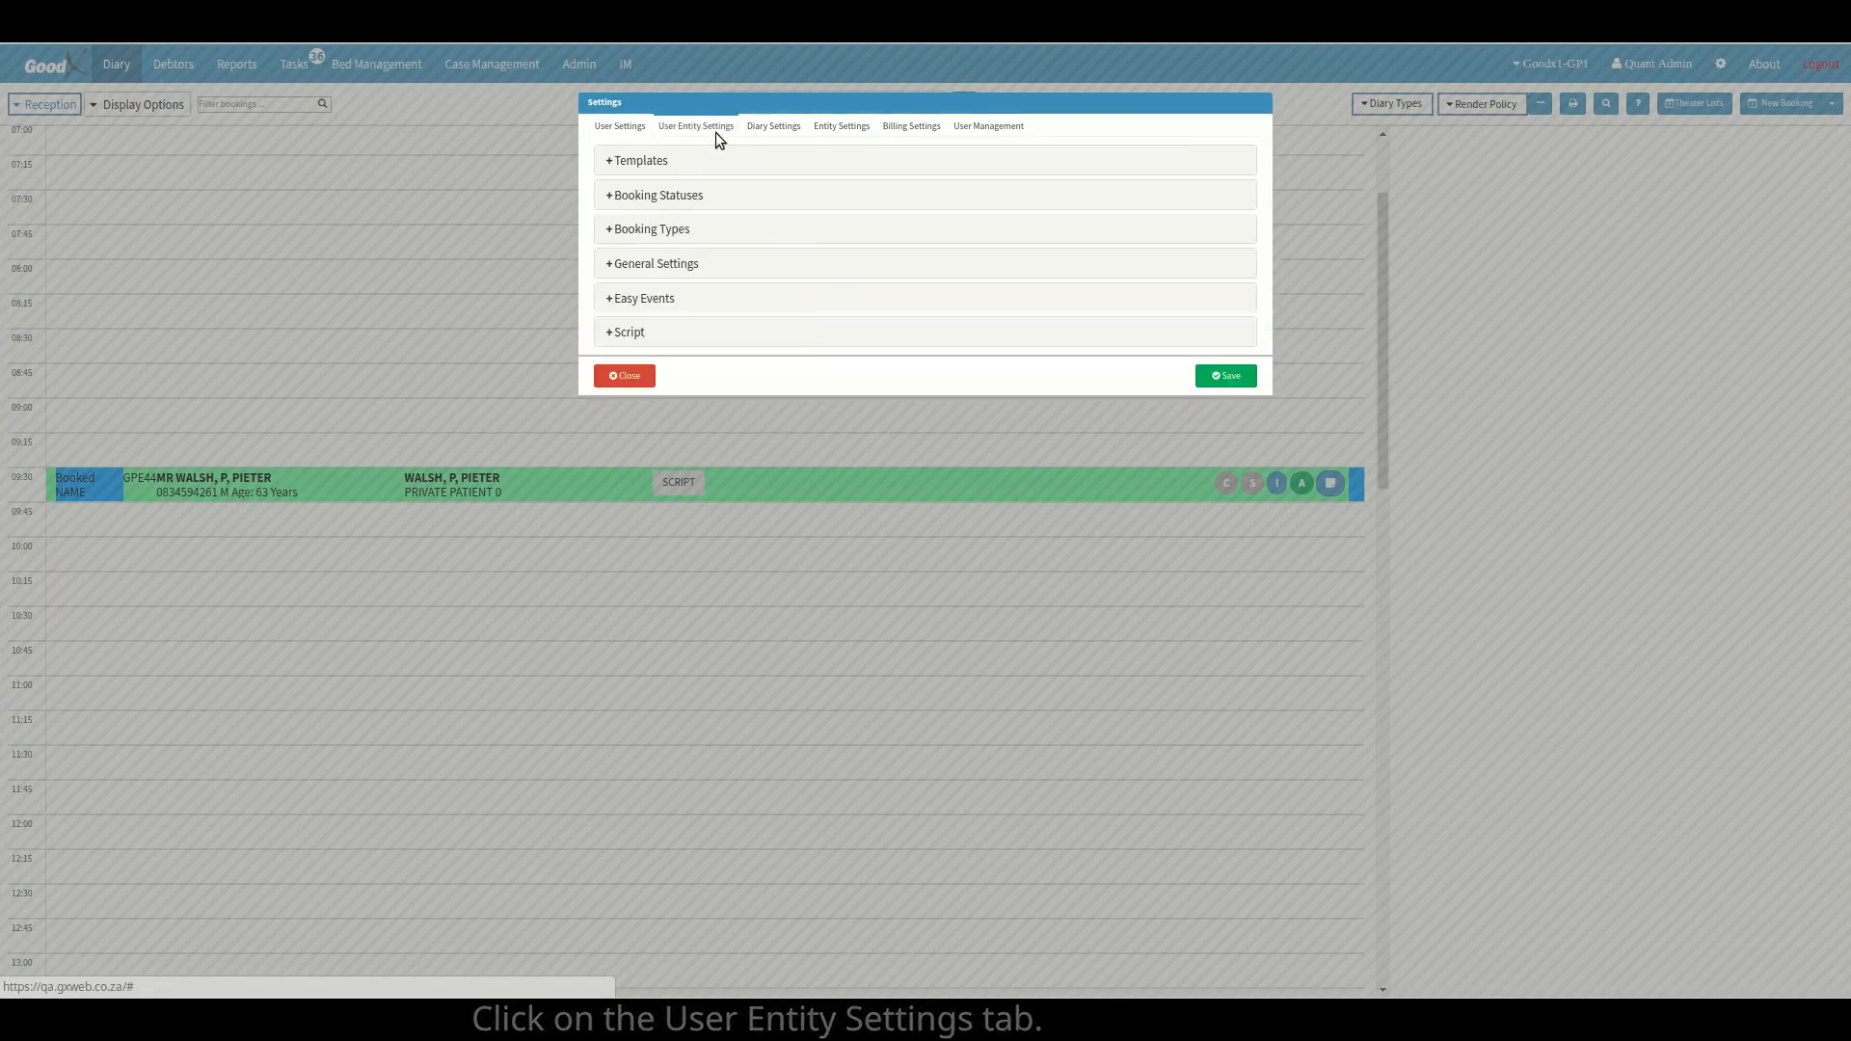
click(728, 234)
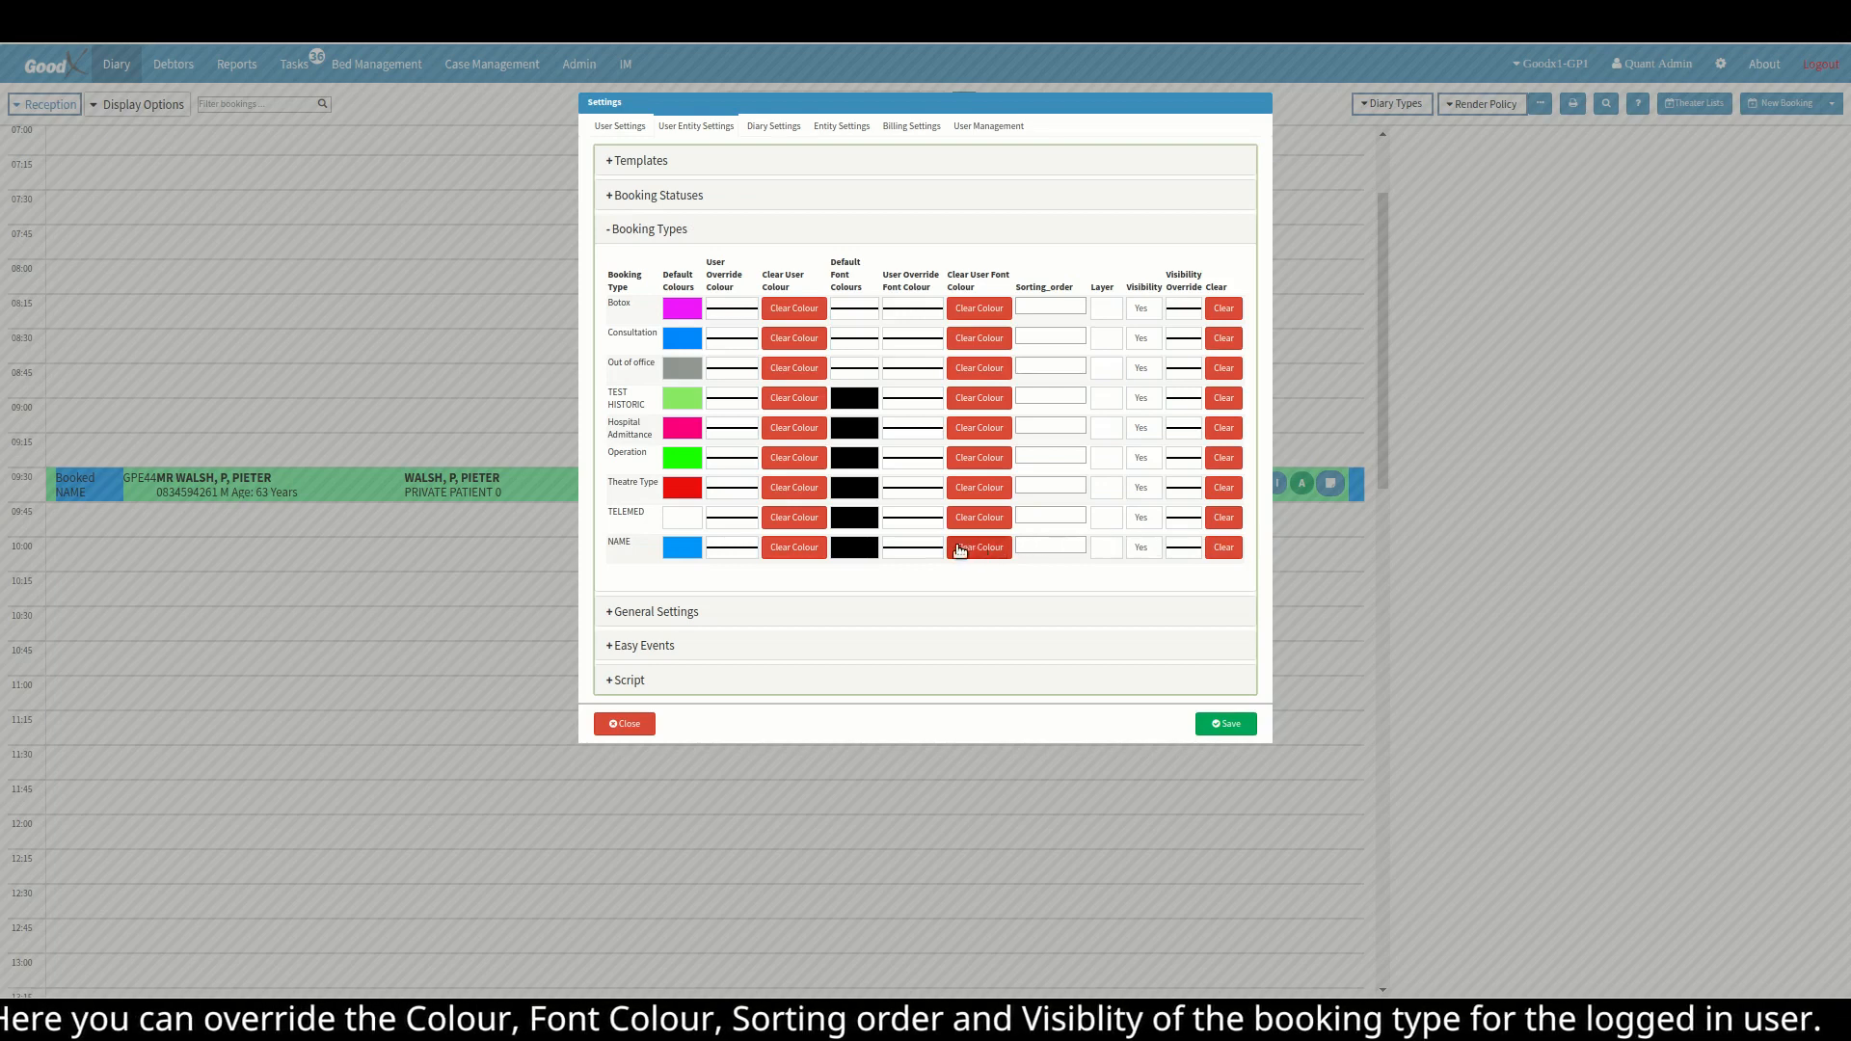
click(743, 550)
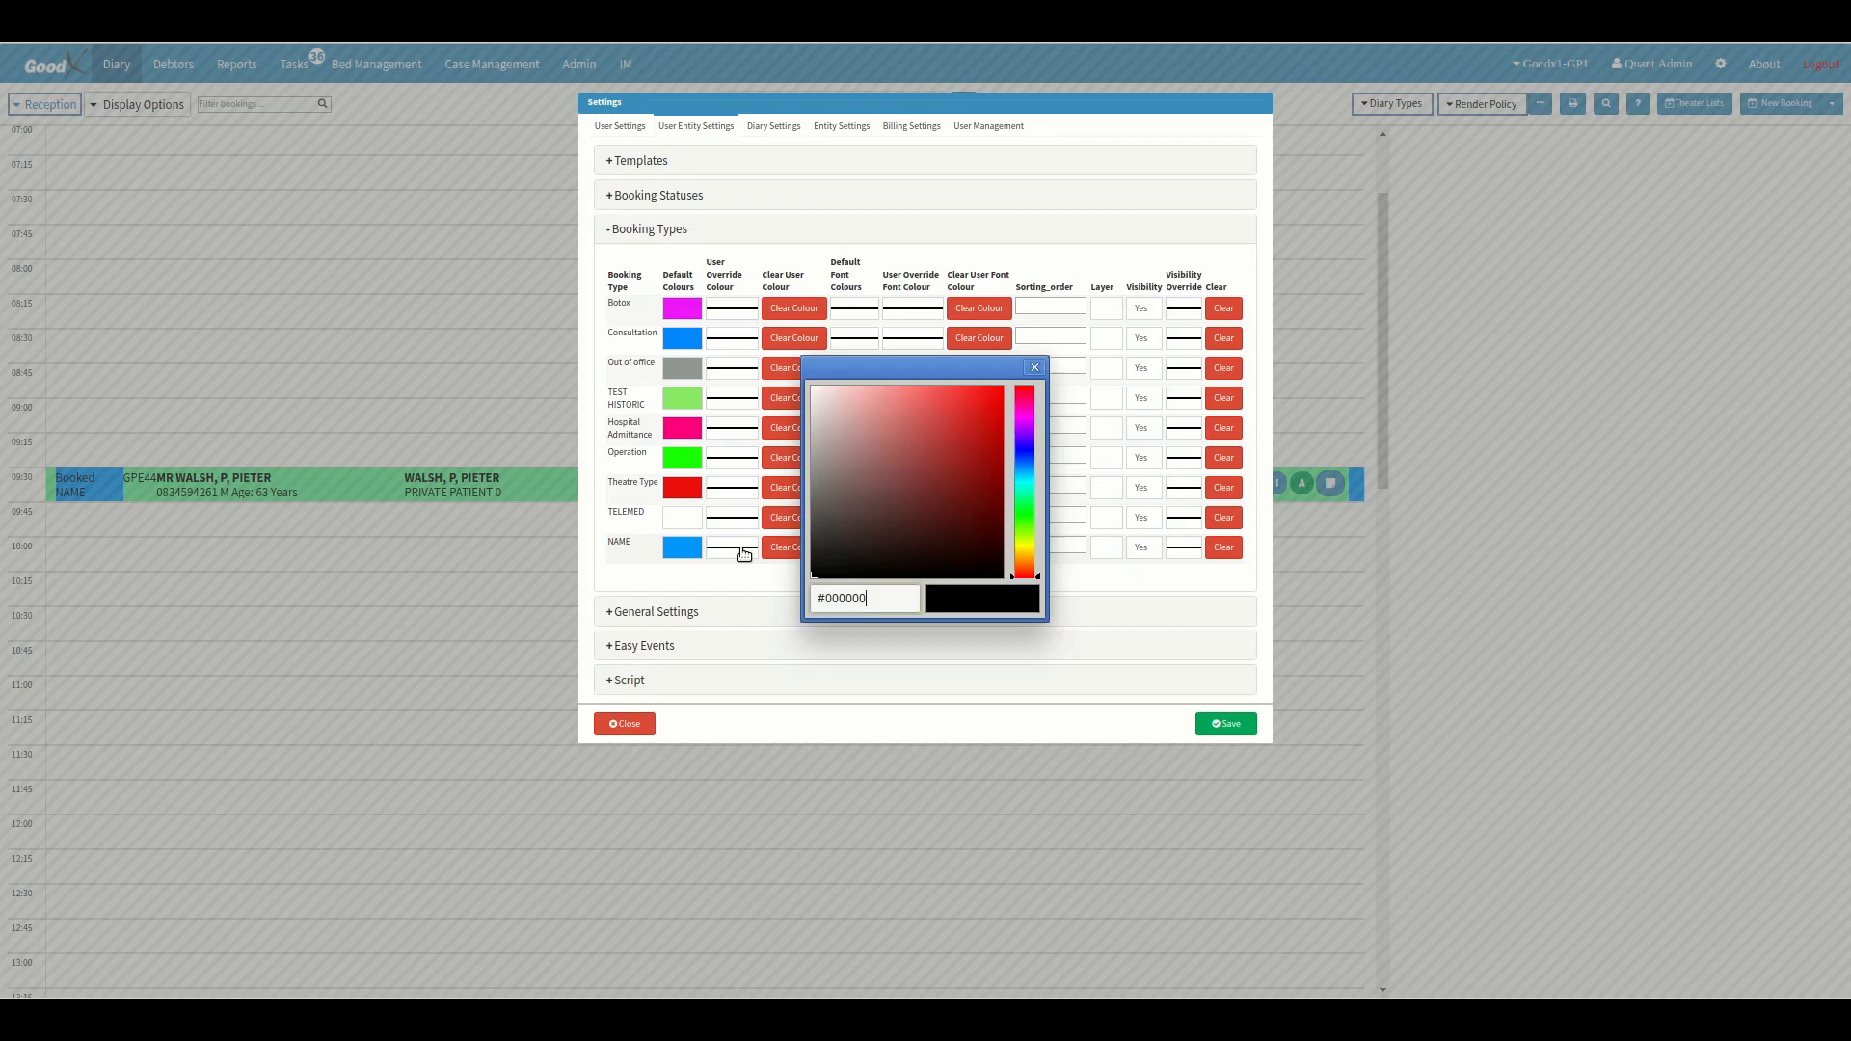
click(995, 395)
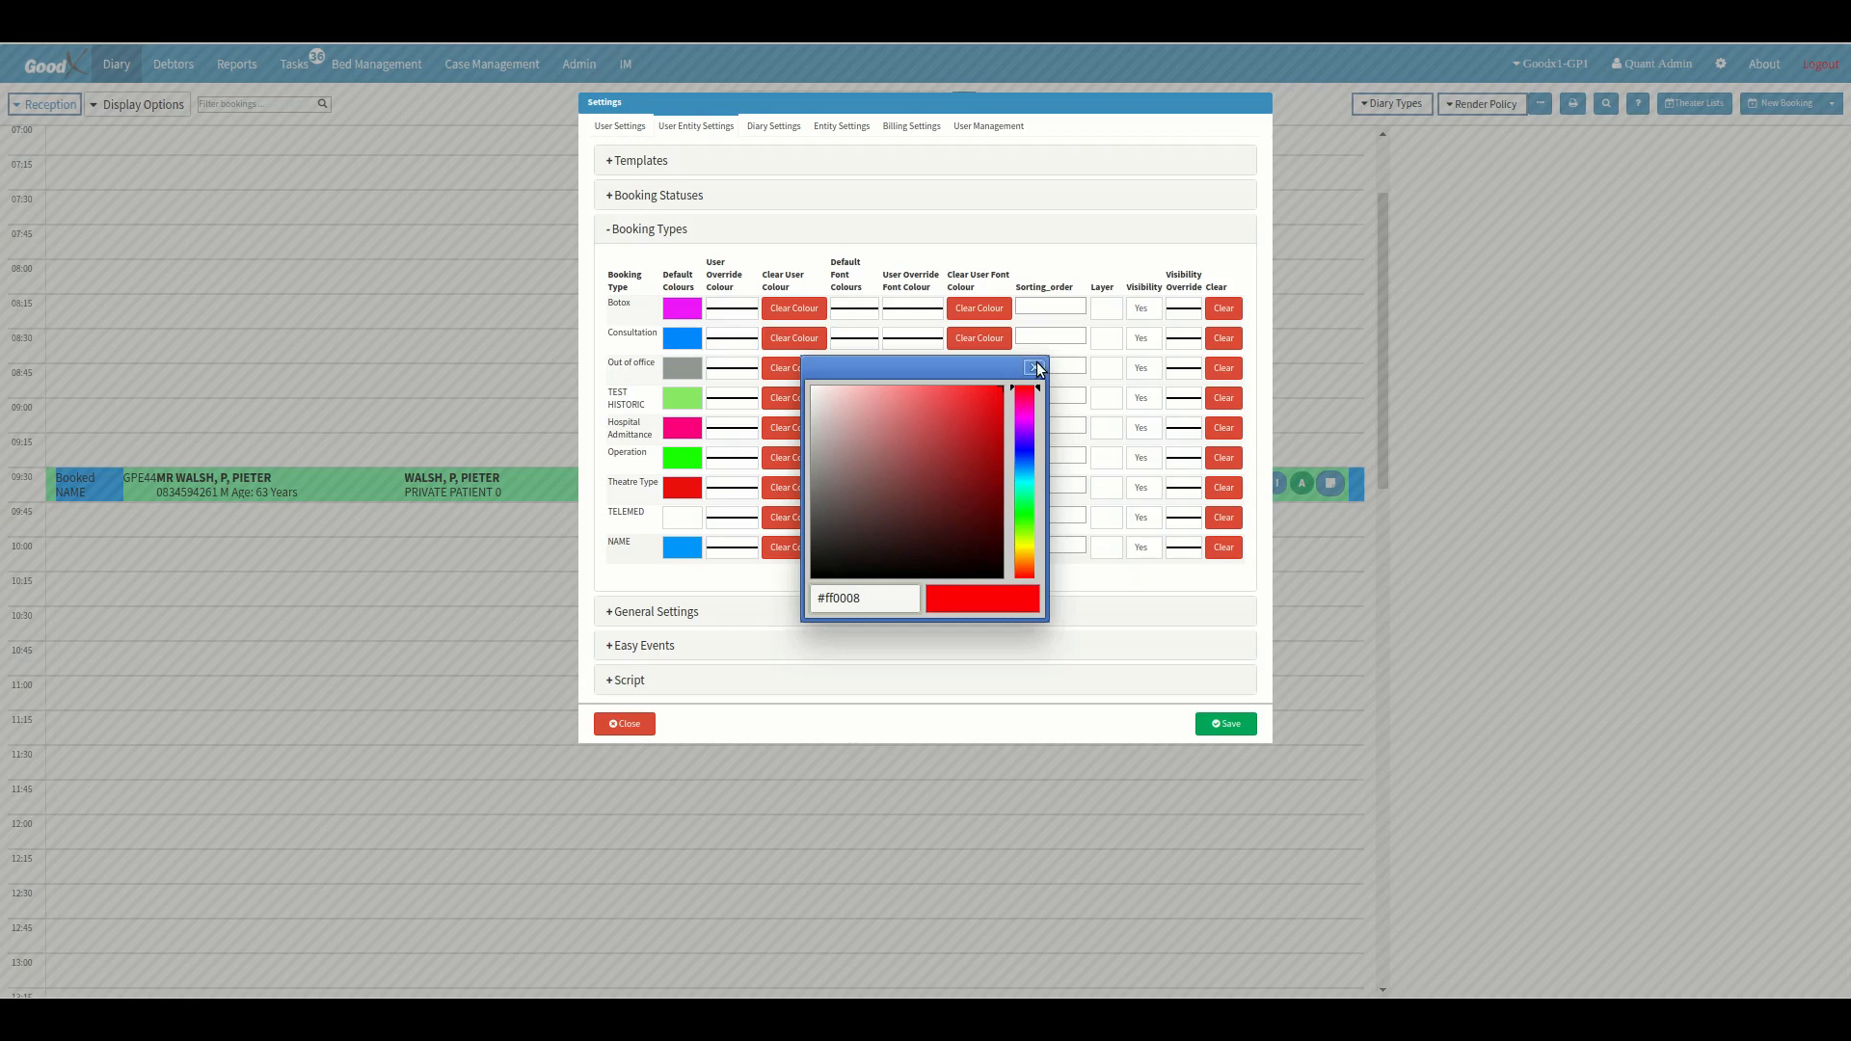
click(1034, 368)
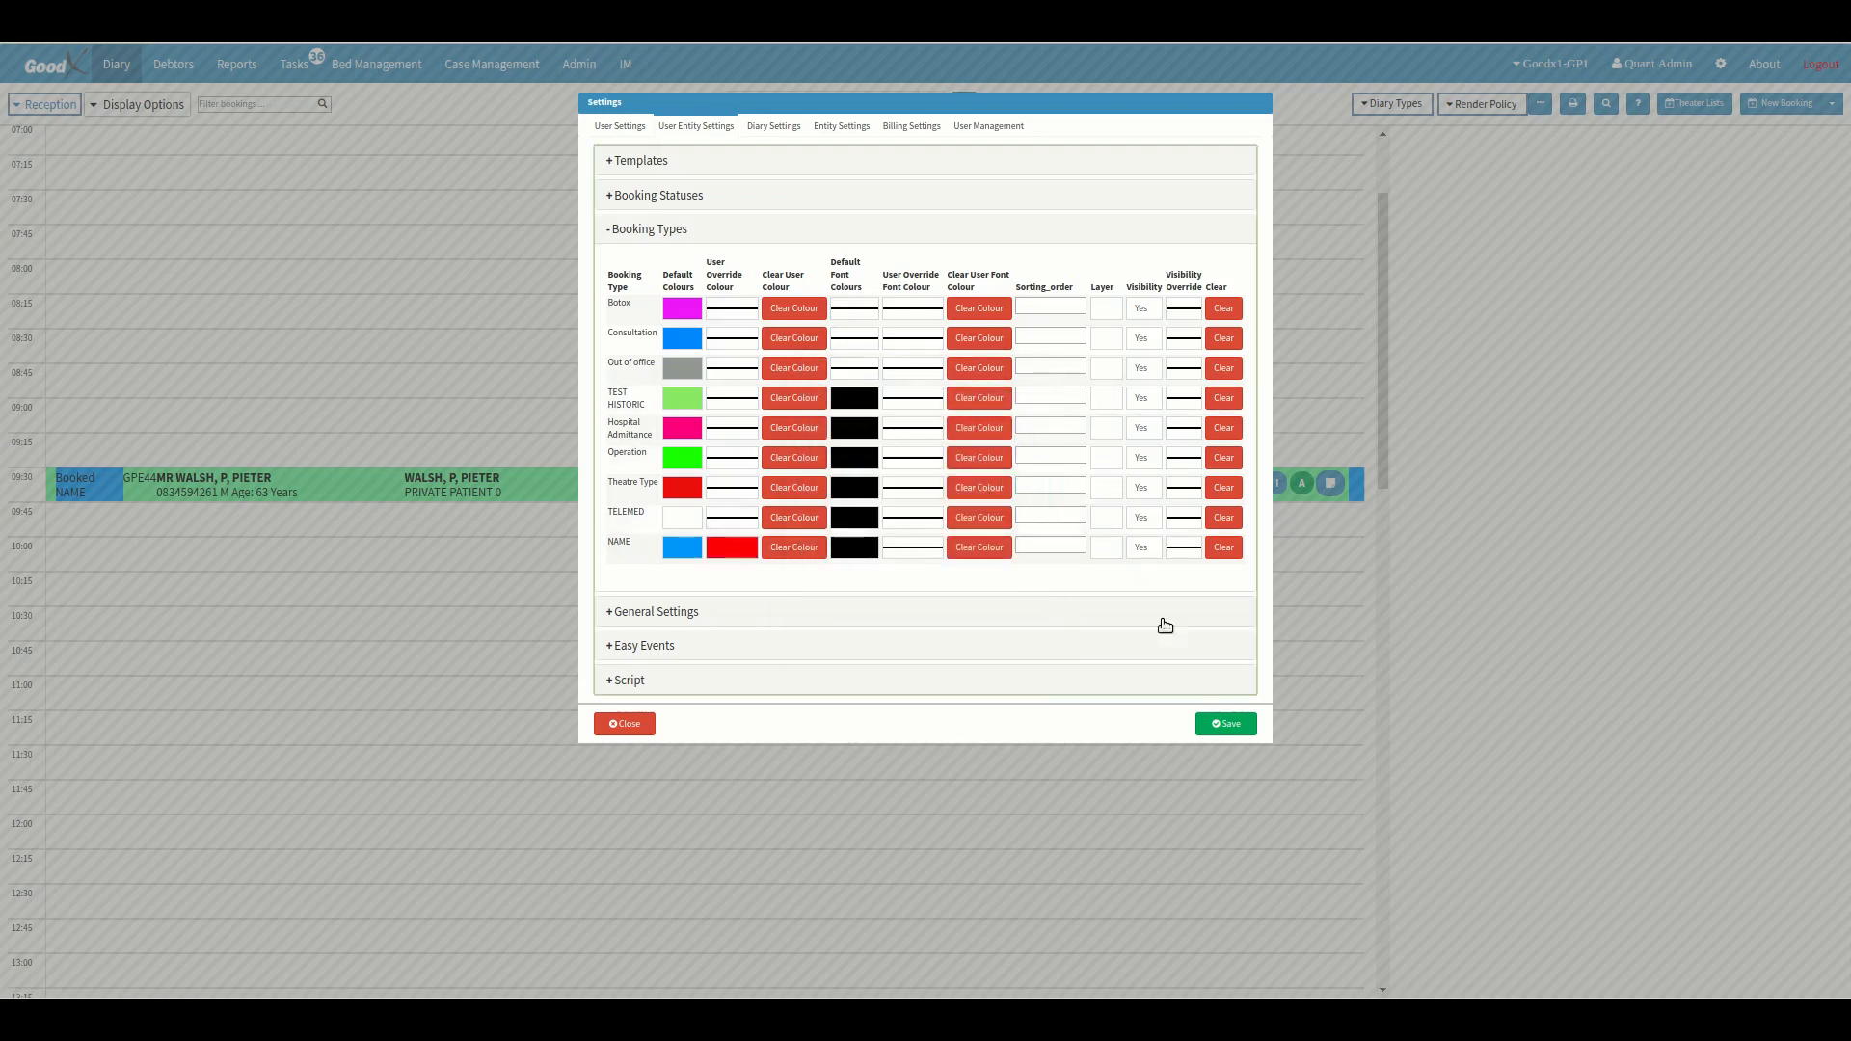
click(1229, 729)
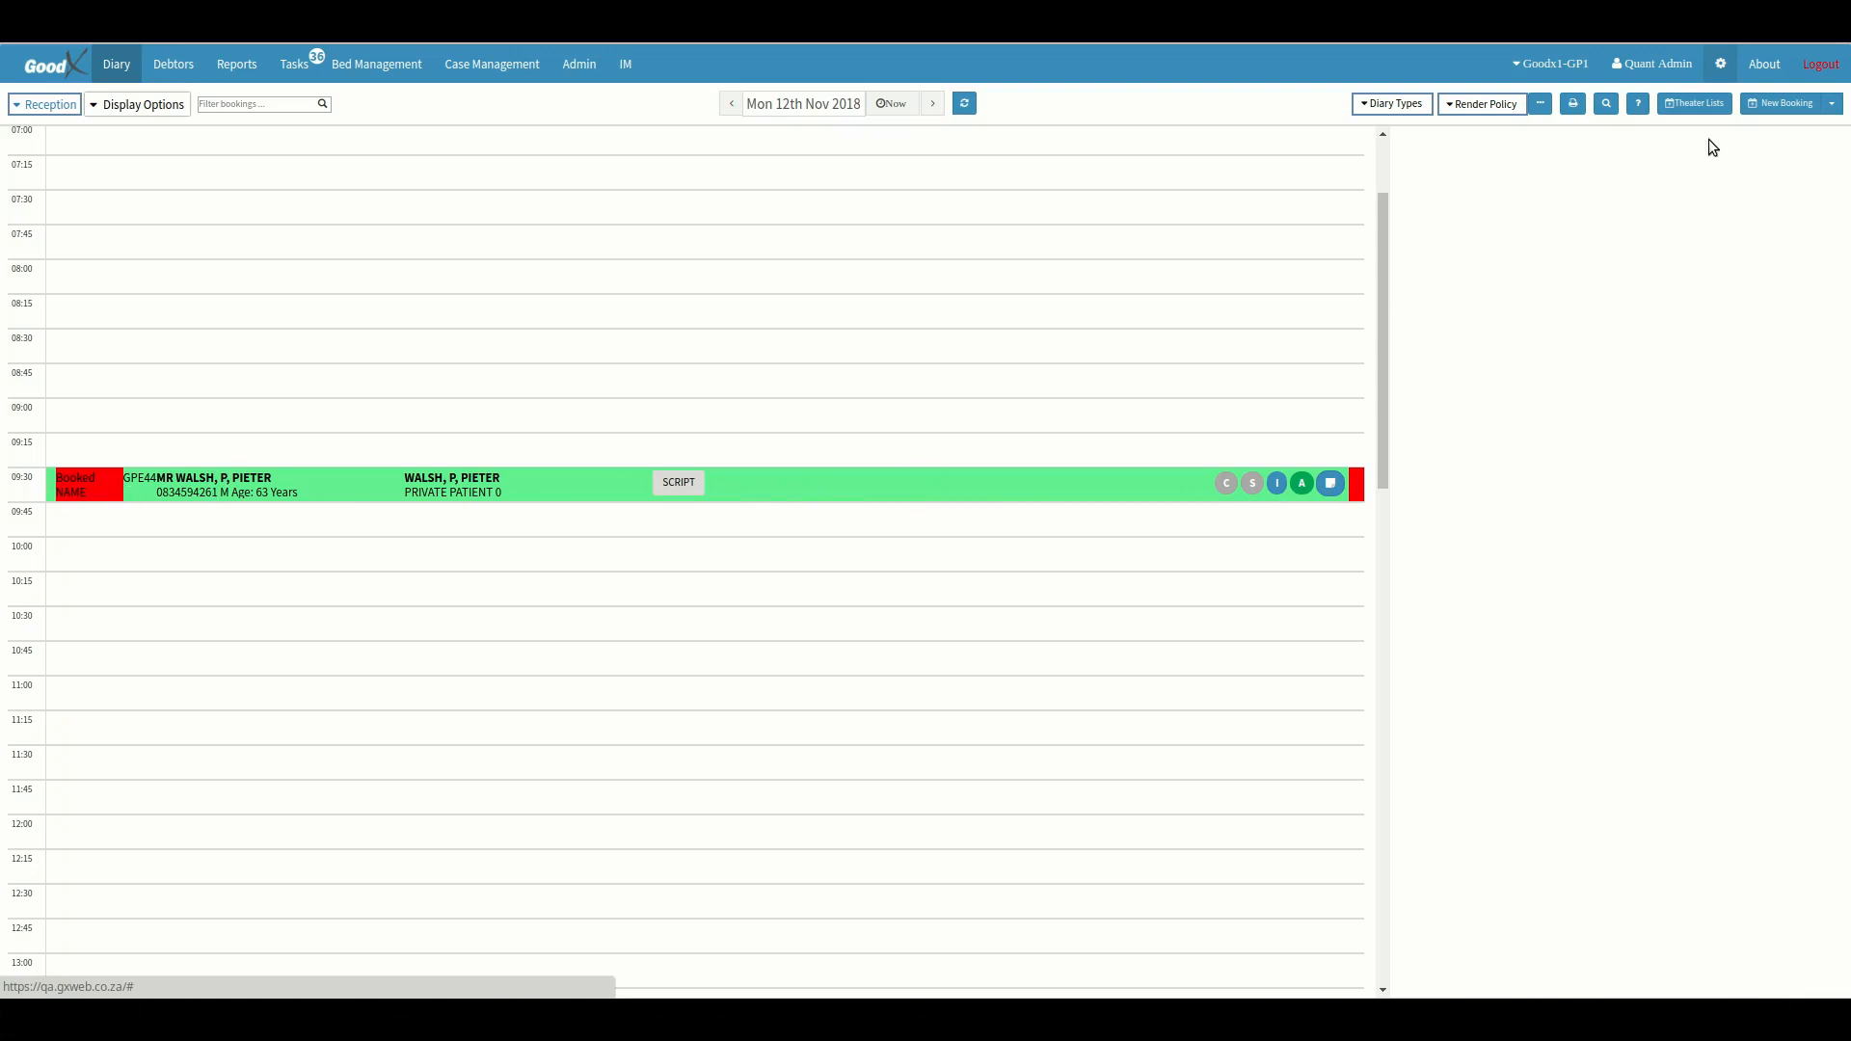
Switch to the goodx login by entering its username and account password, and open the 09:30 NAME booking's details.
click(1821, 64)
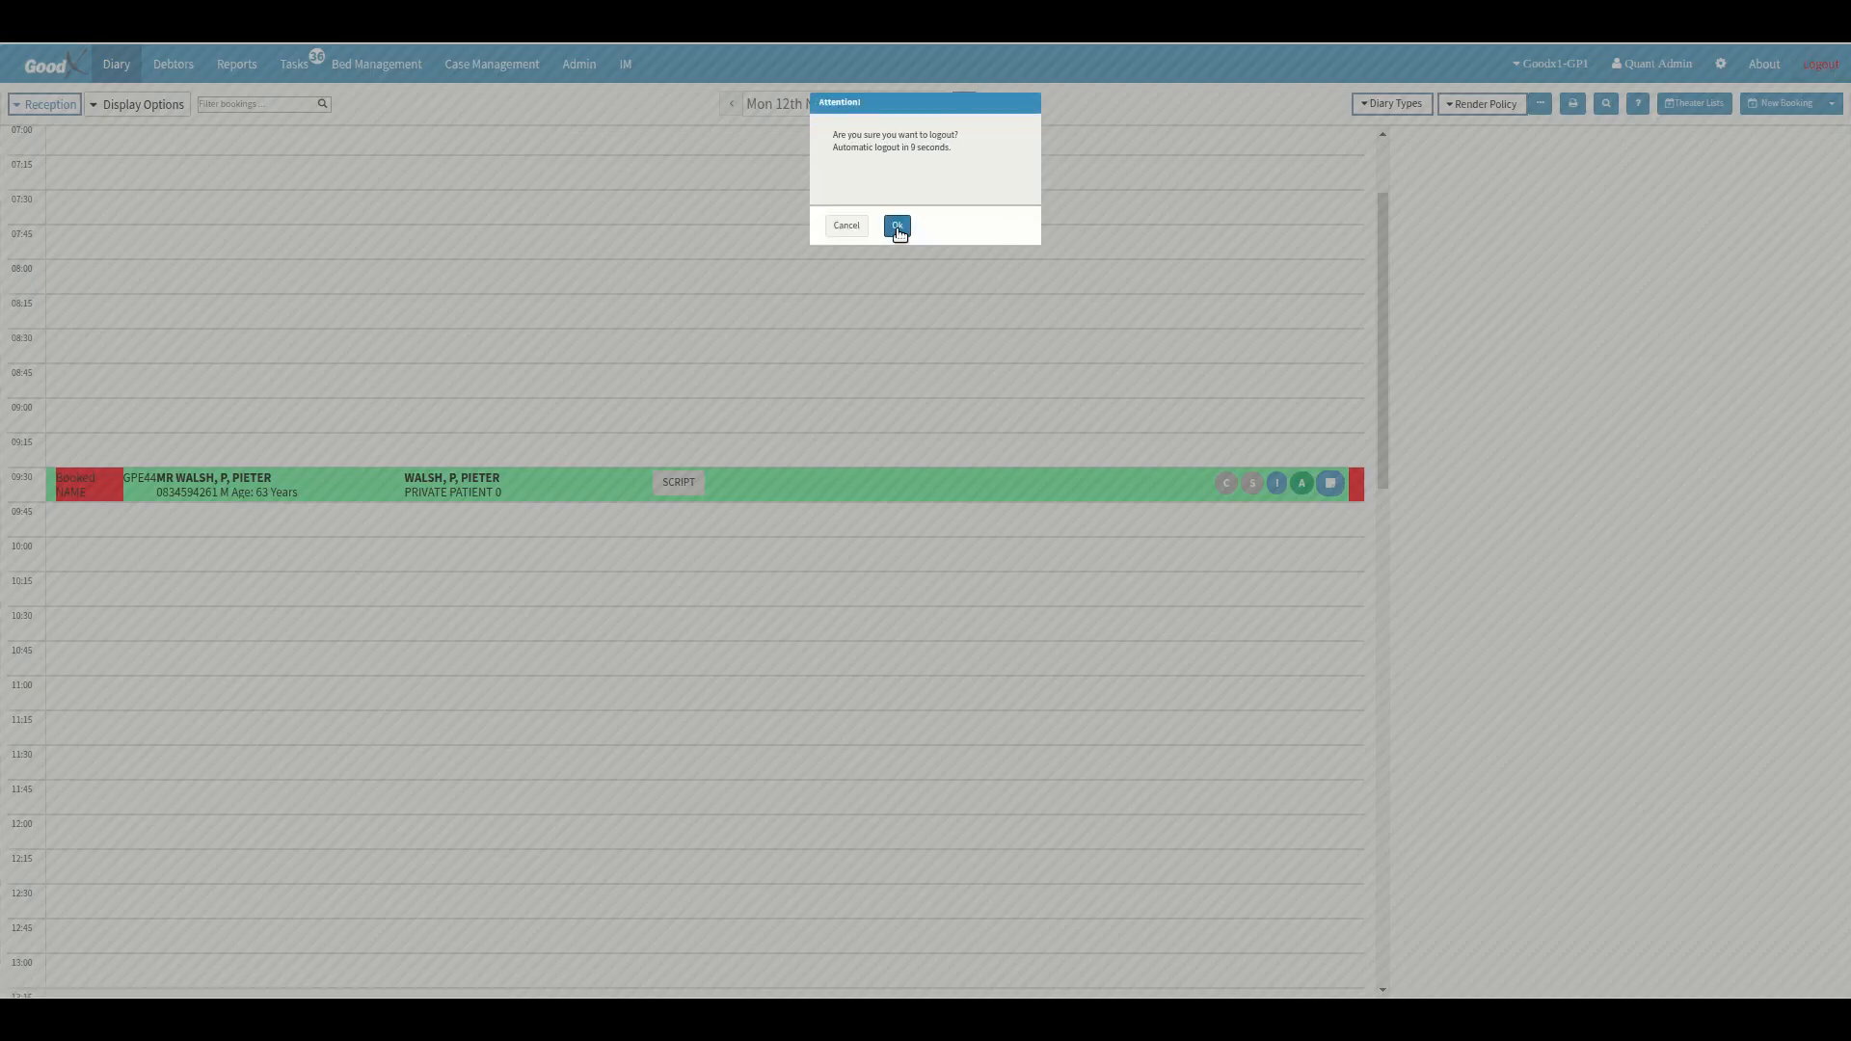
click(897, 228)
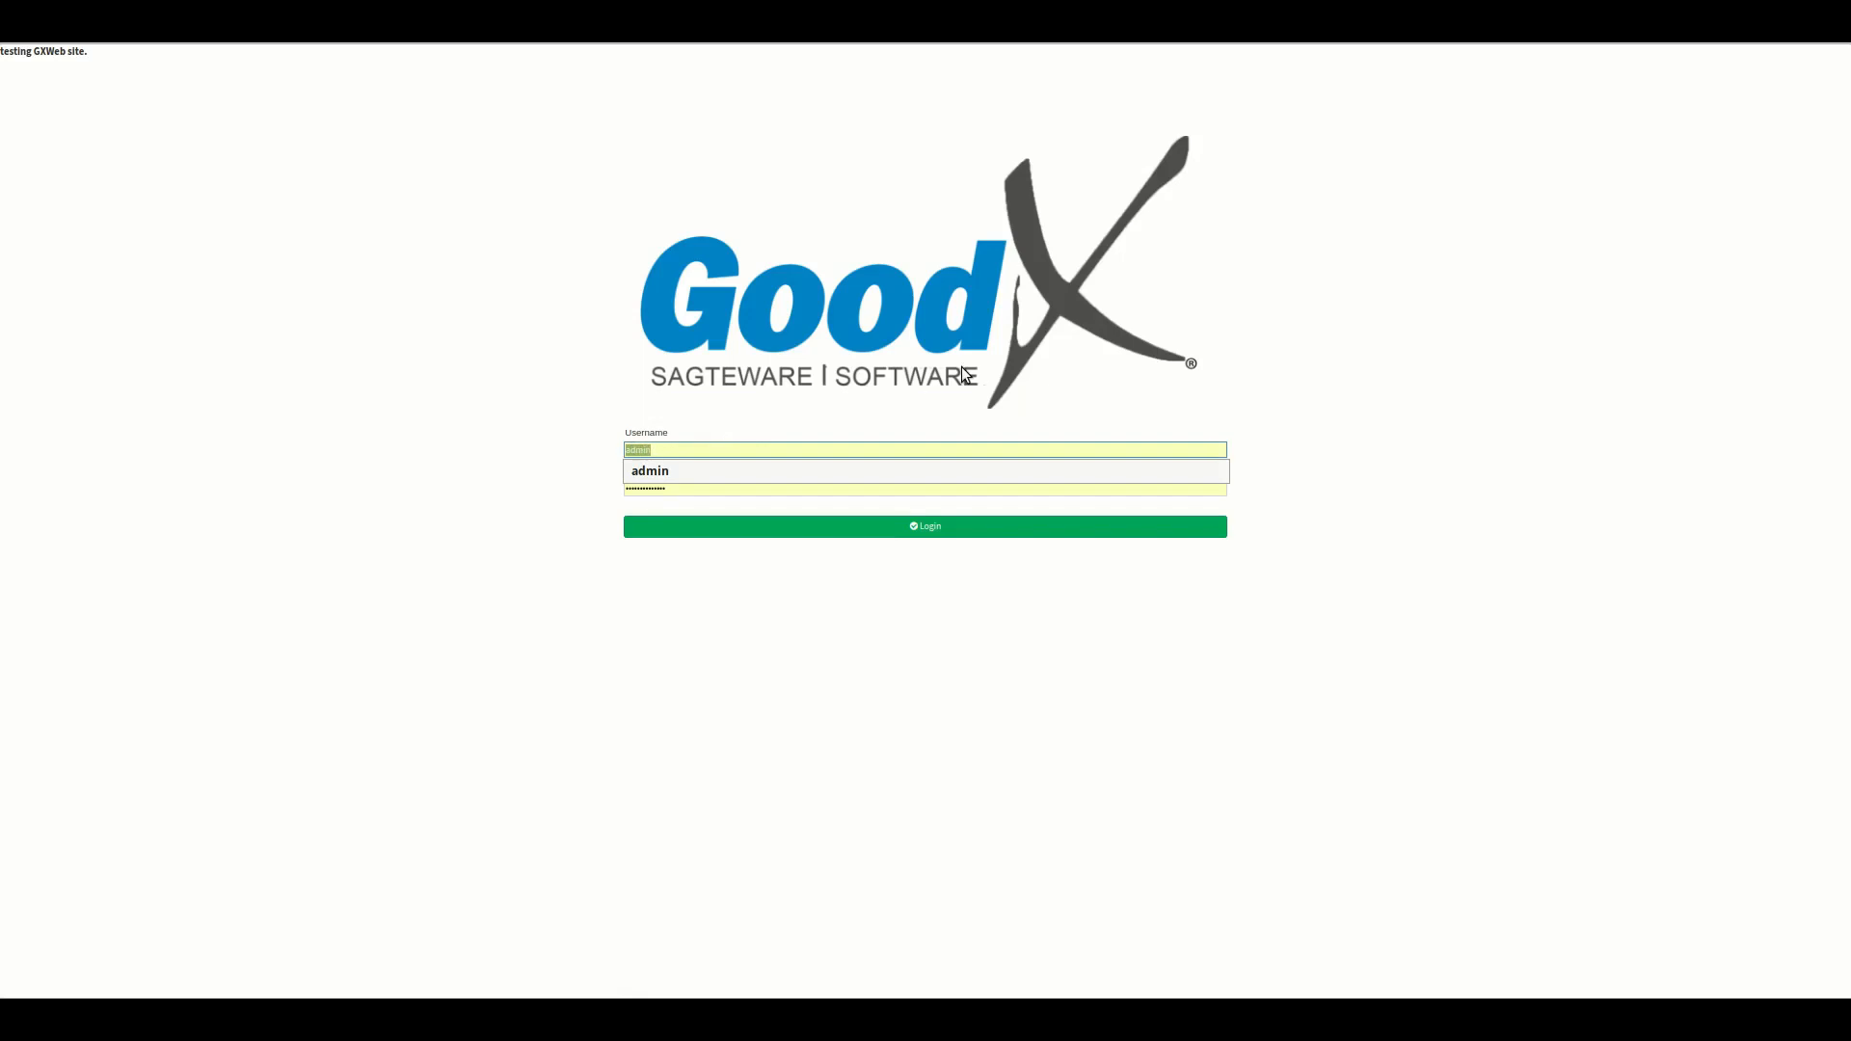
key(BackSpace)
text(good)
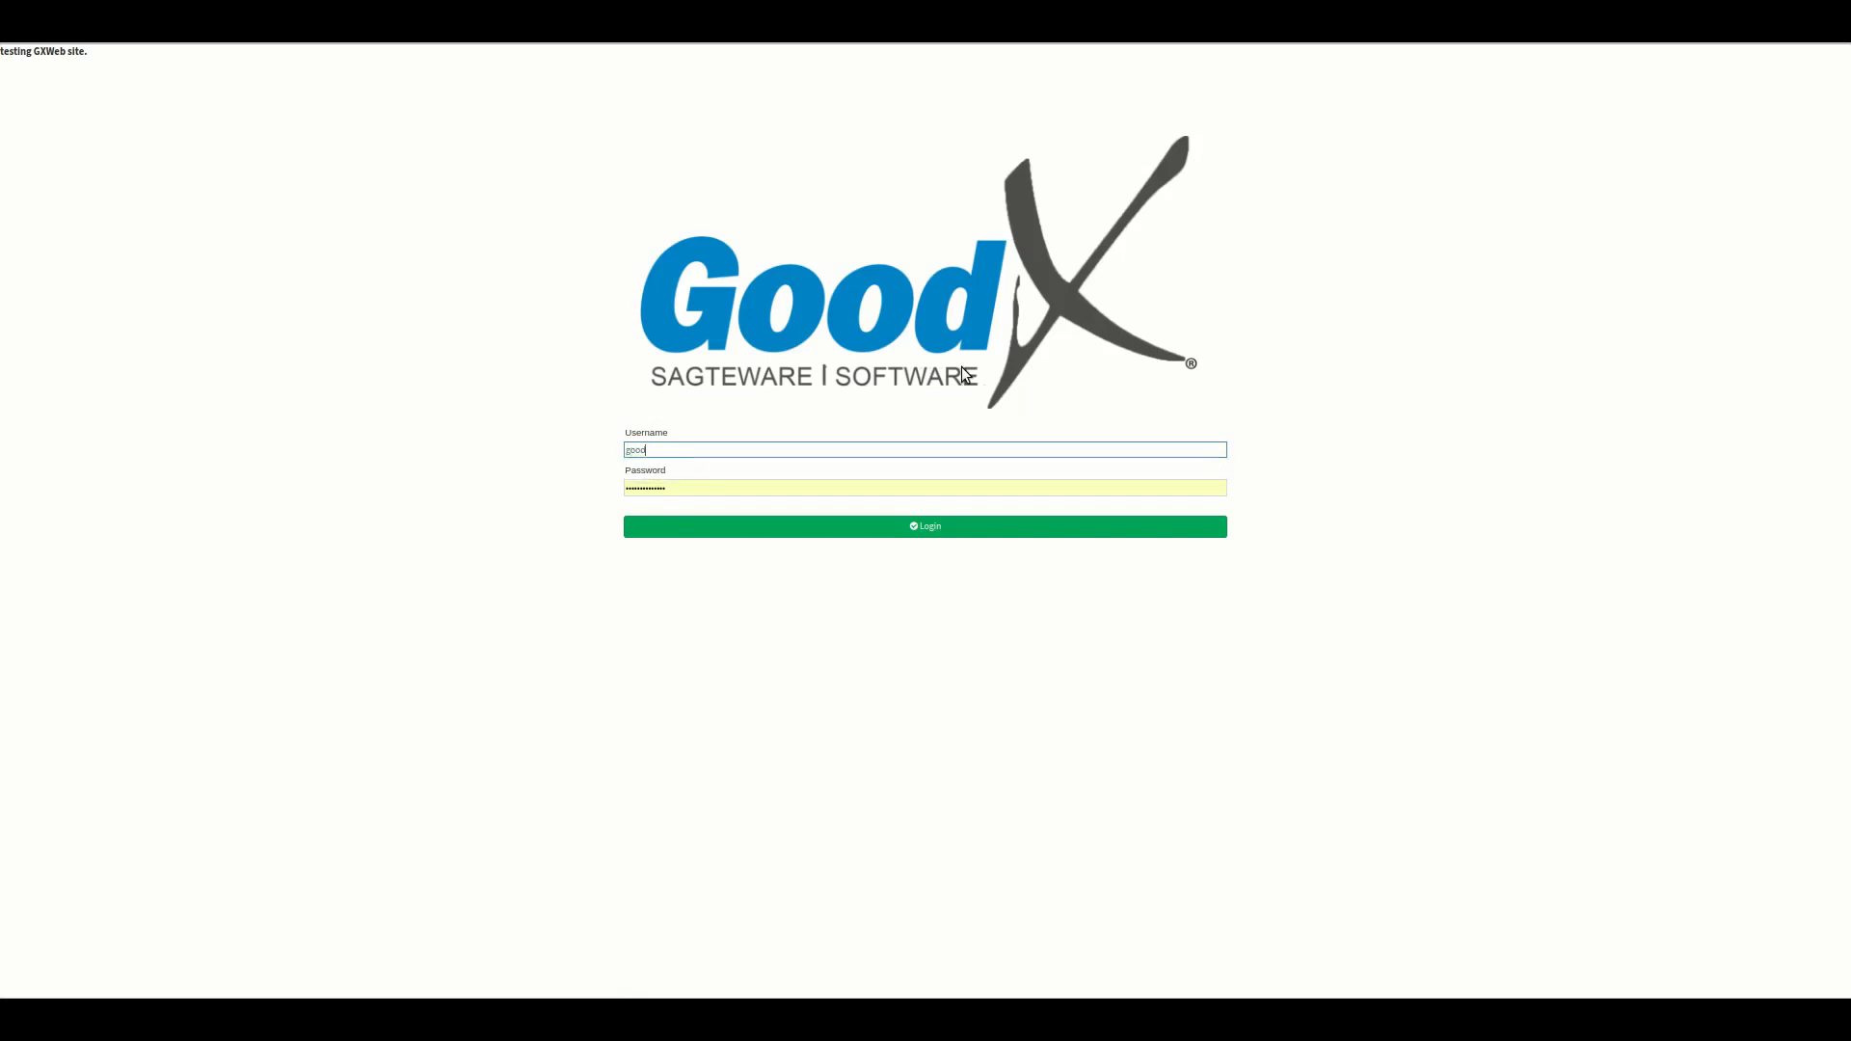
key(Tab)
text(g)
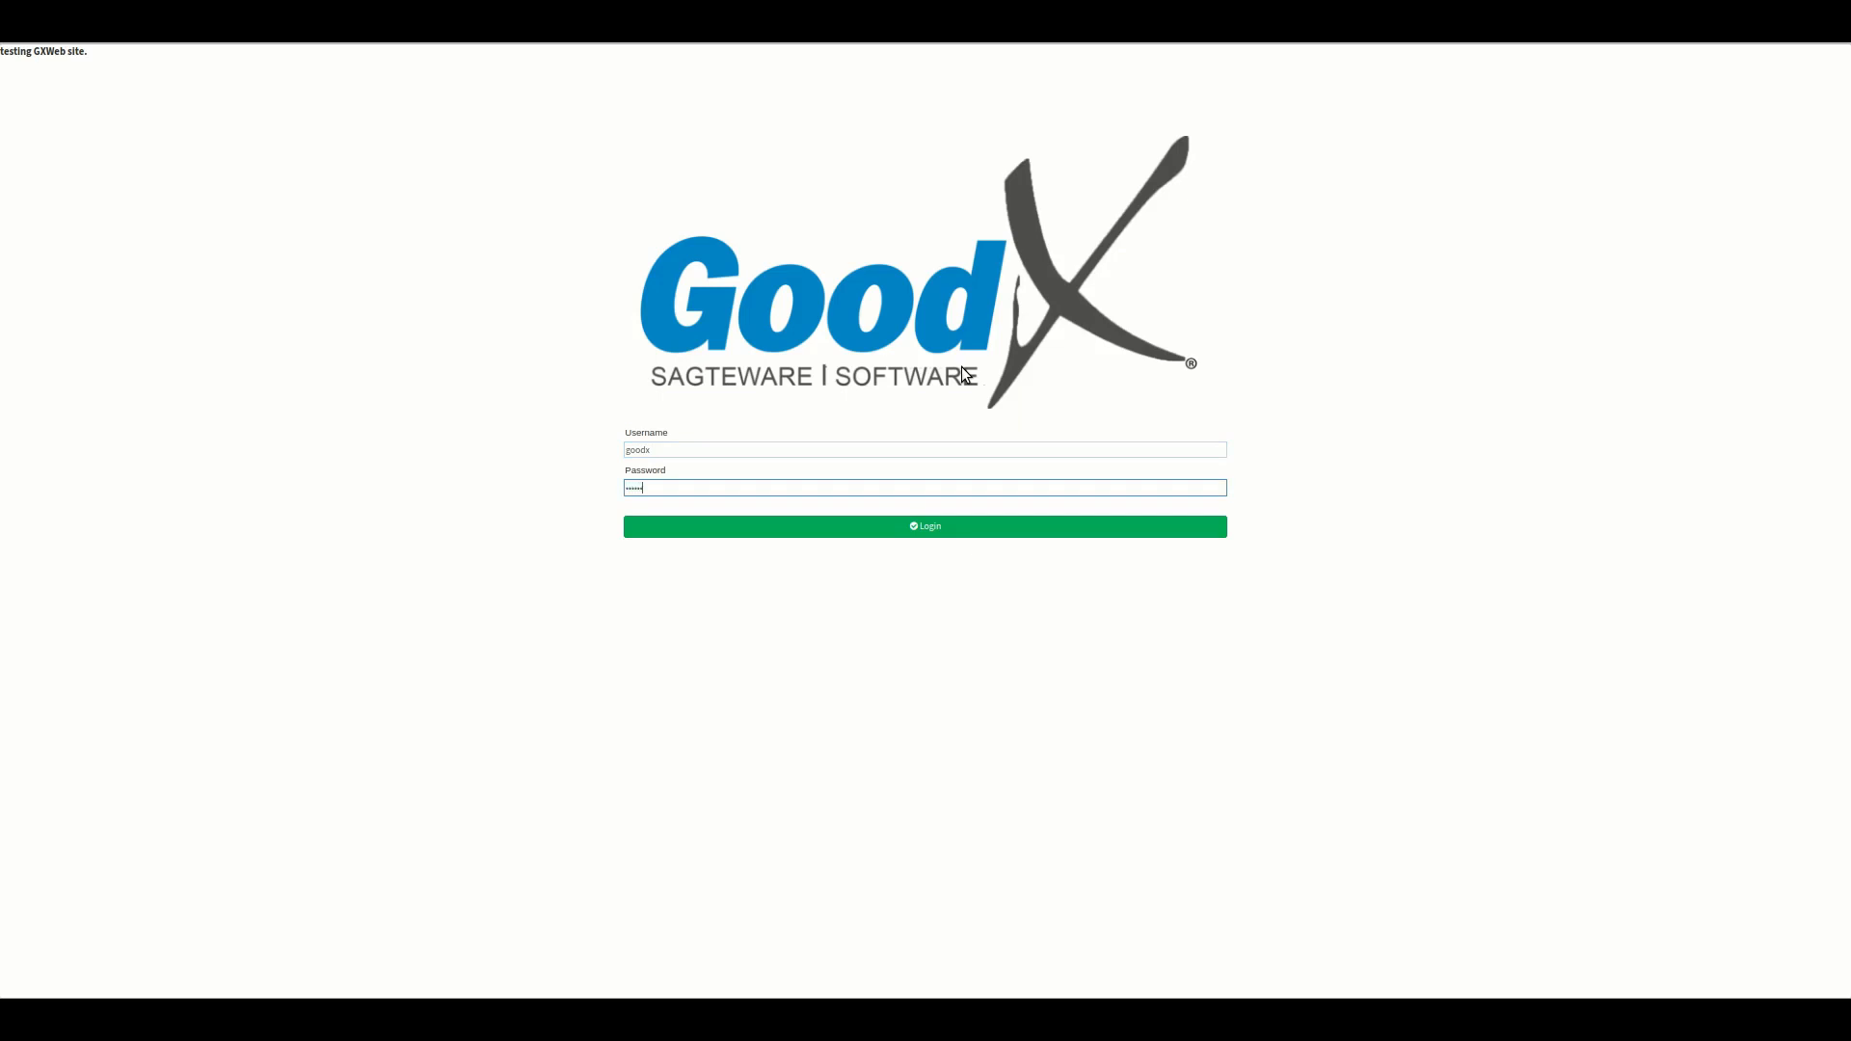
key(Return)
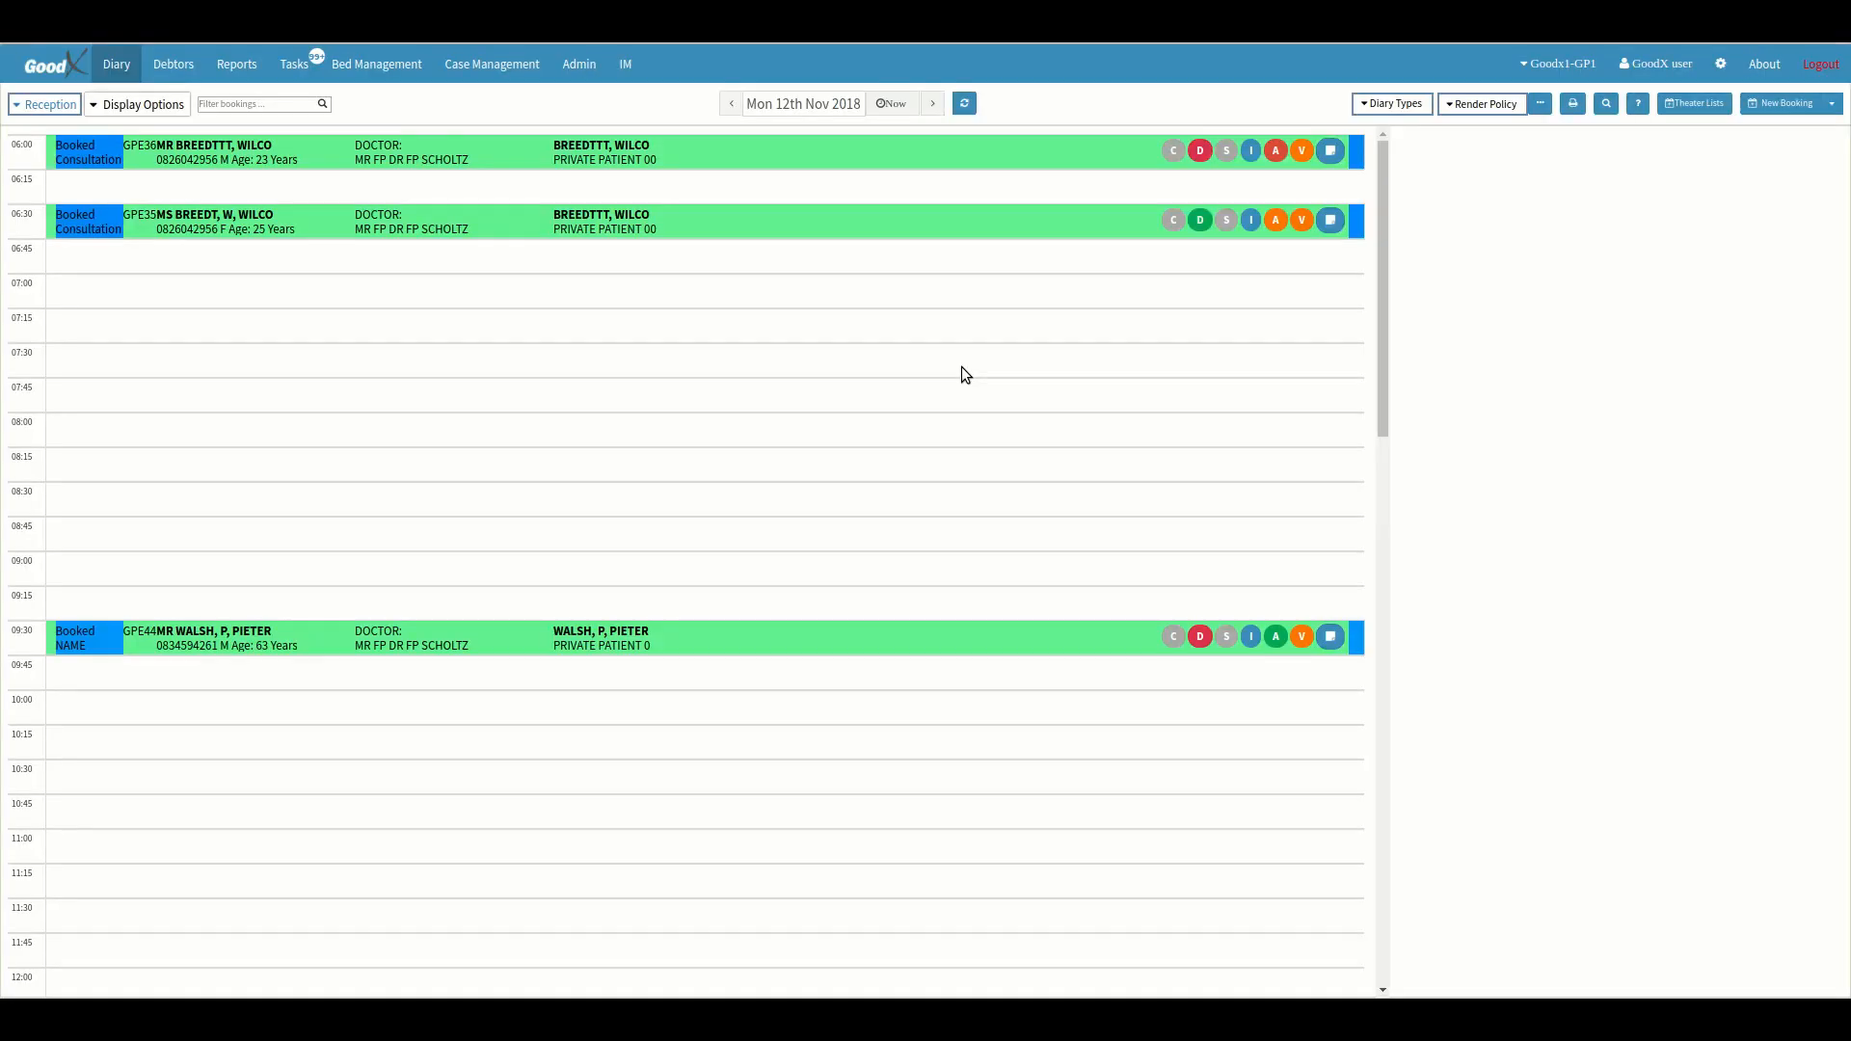
scroll(963, 367, down, 3)
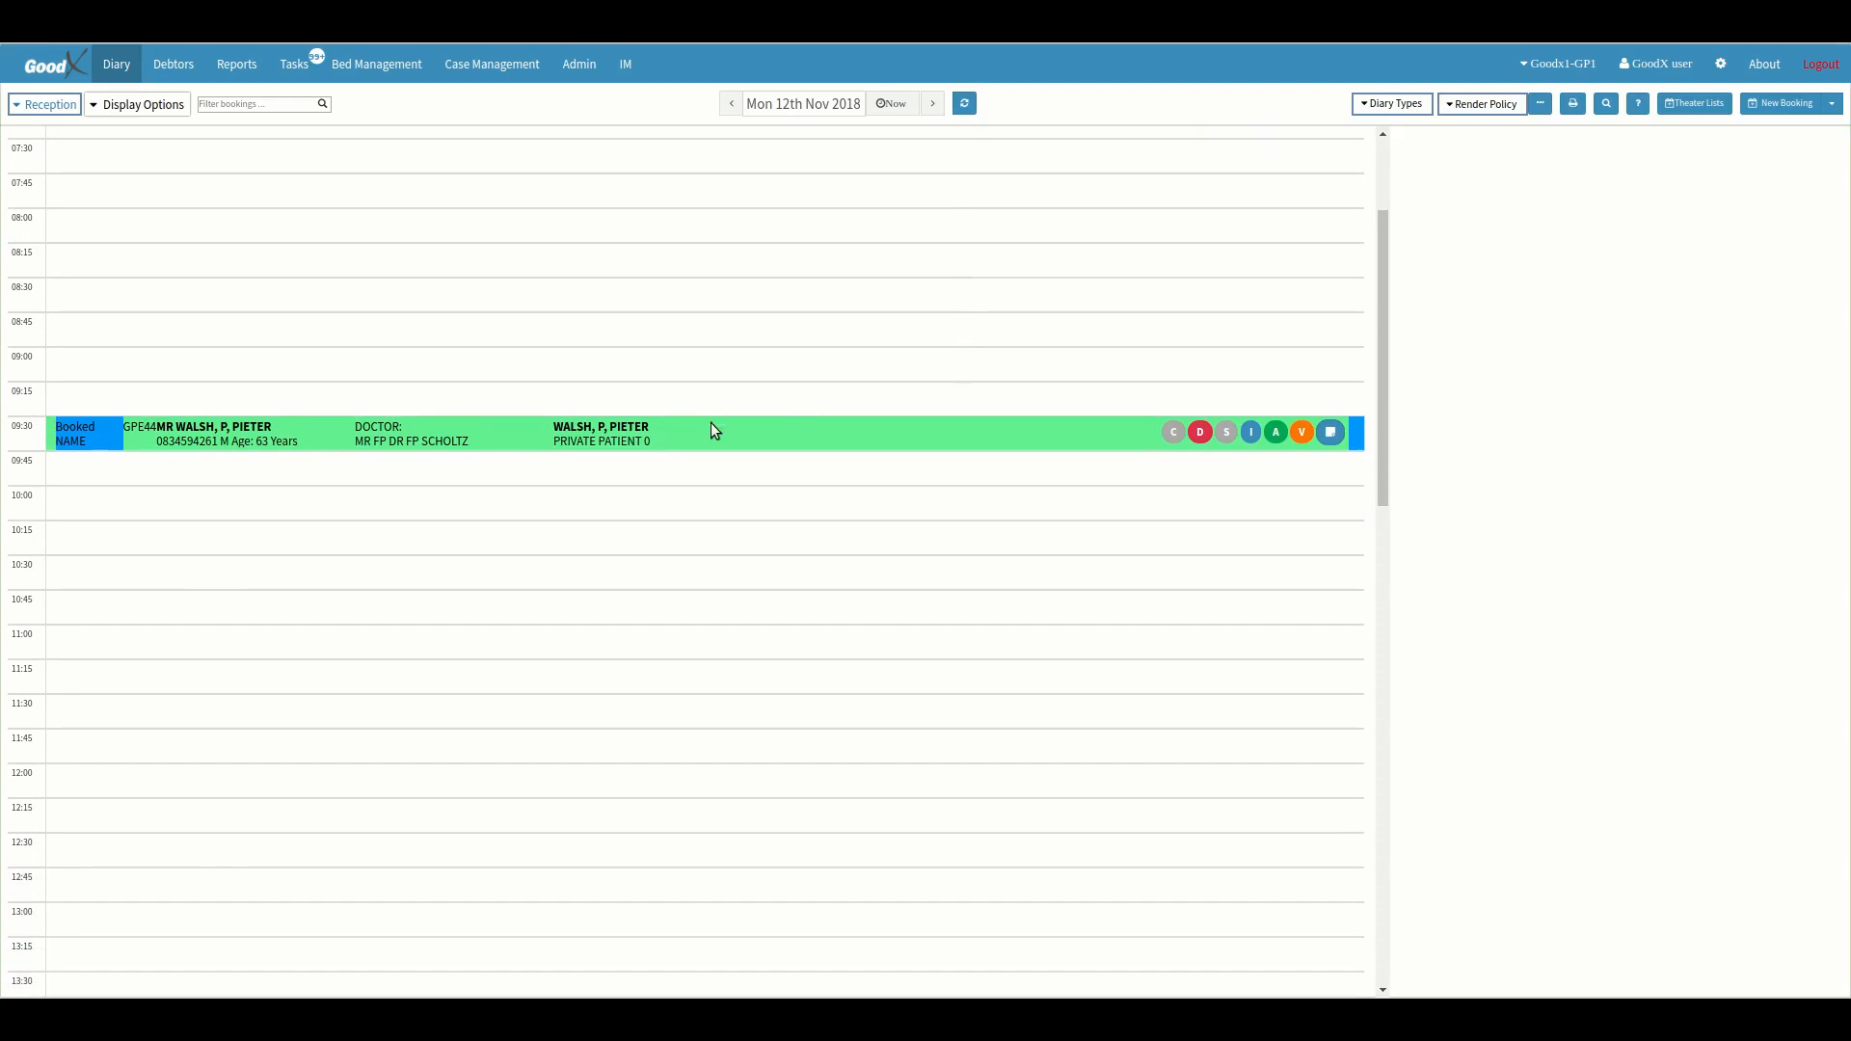
click(714, 439)
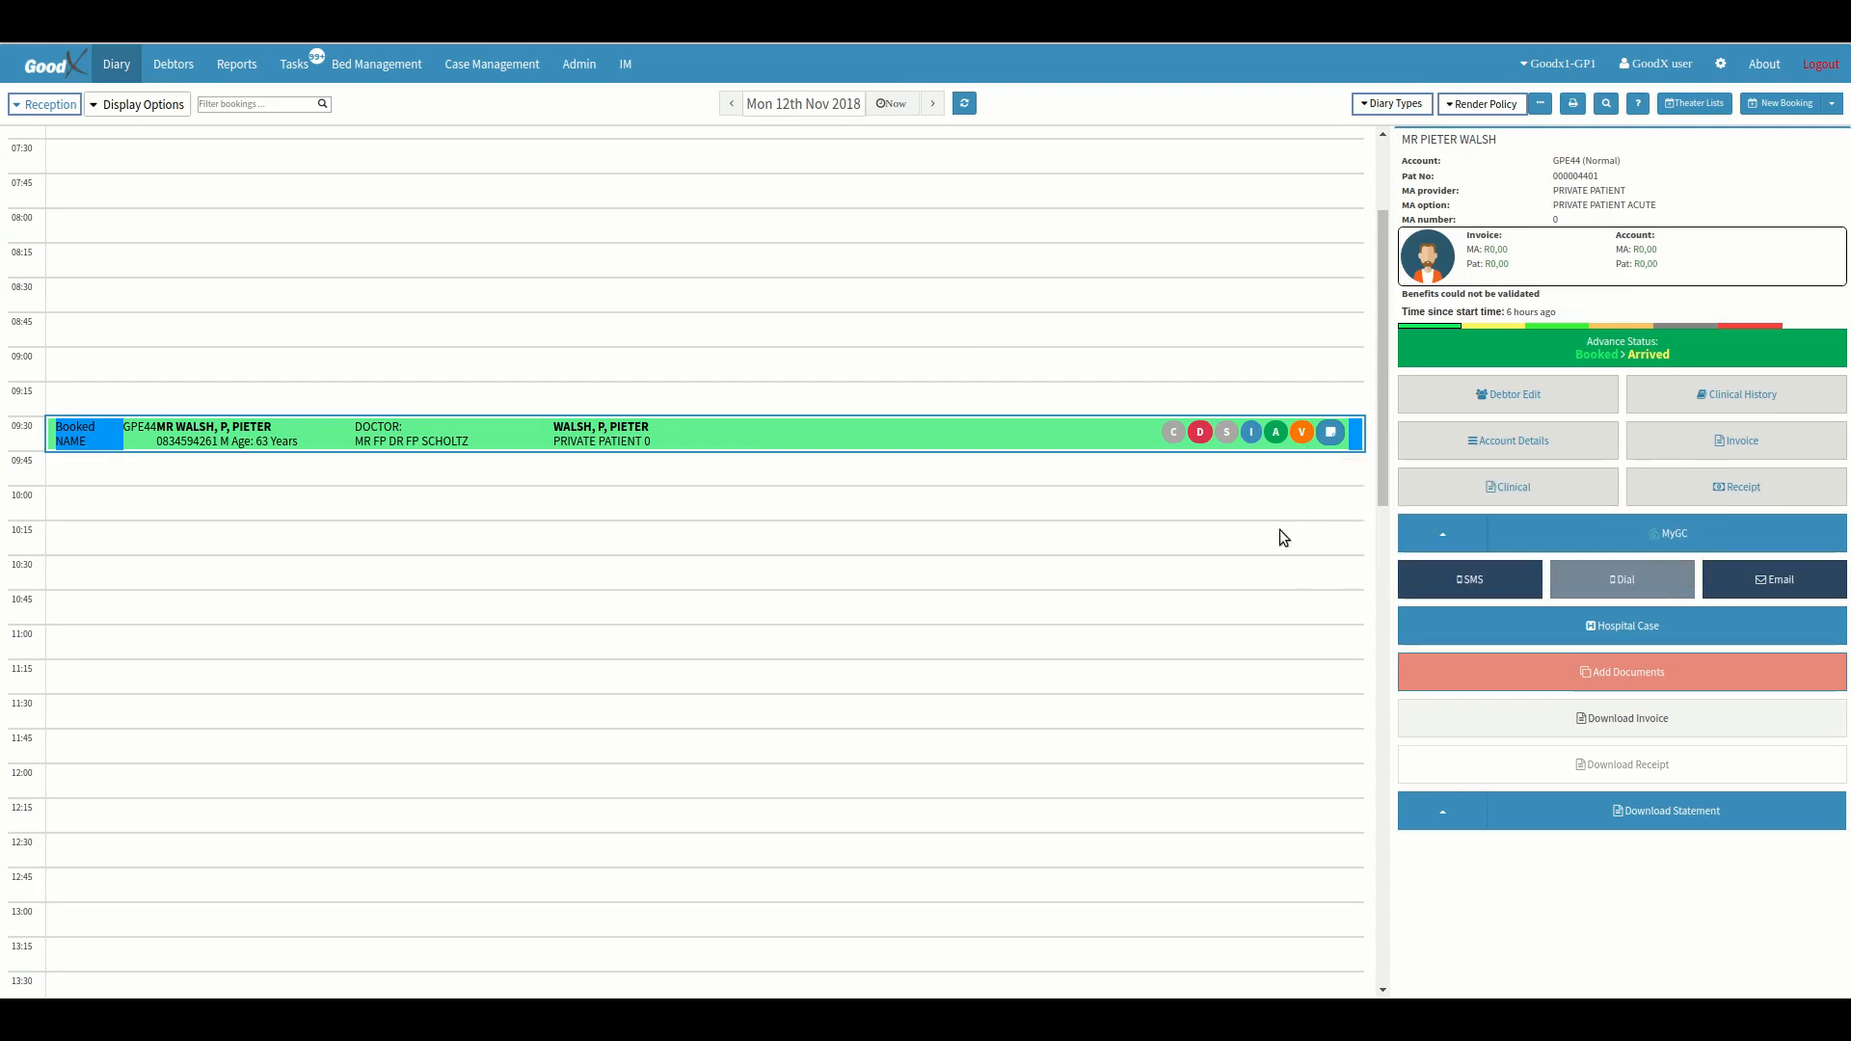
Log out of the goodx account and sign back in as admin using the saved account password.
click(1821, 63)
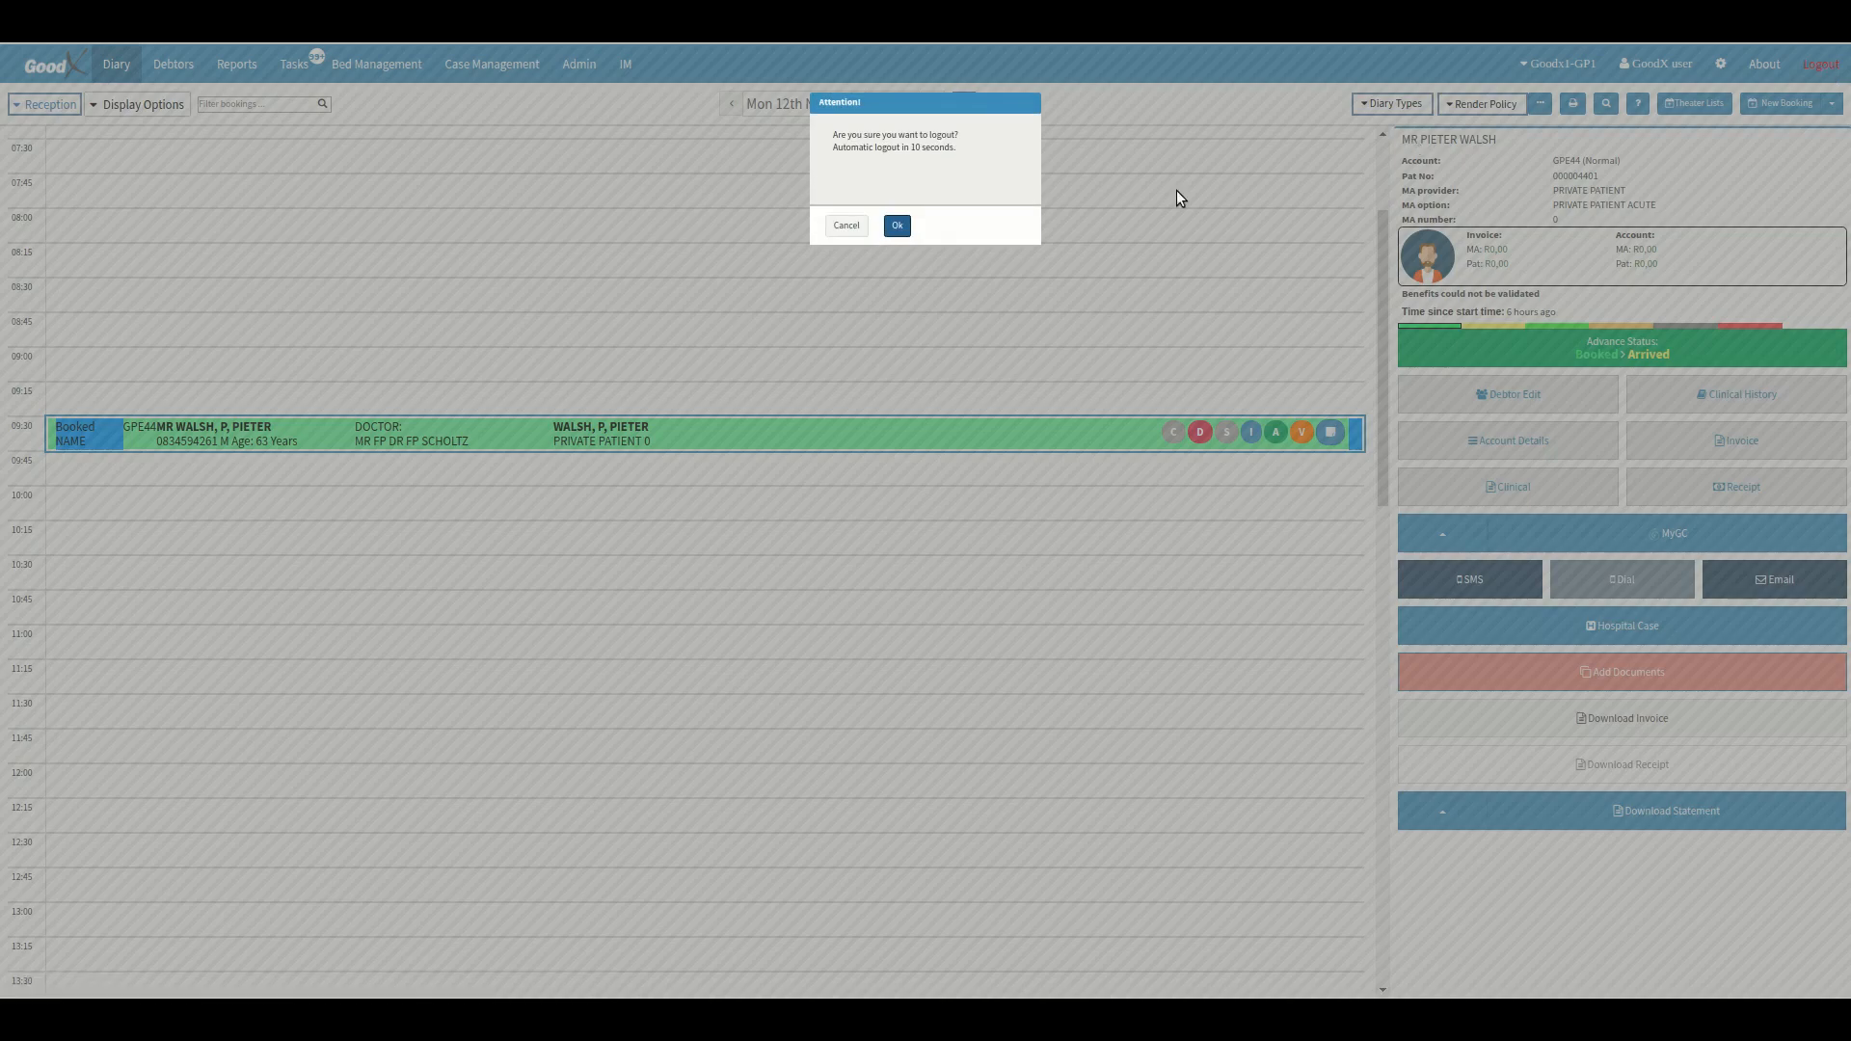
click(897, 226)
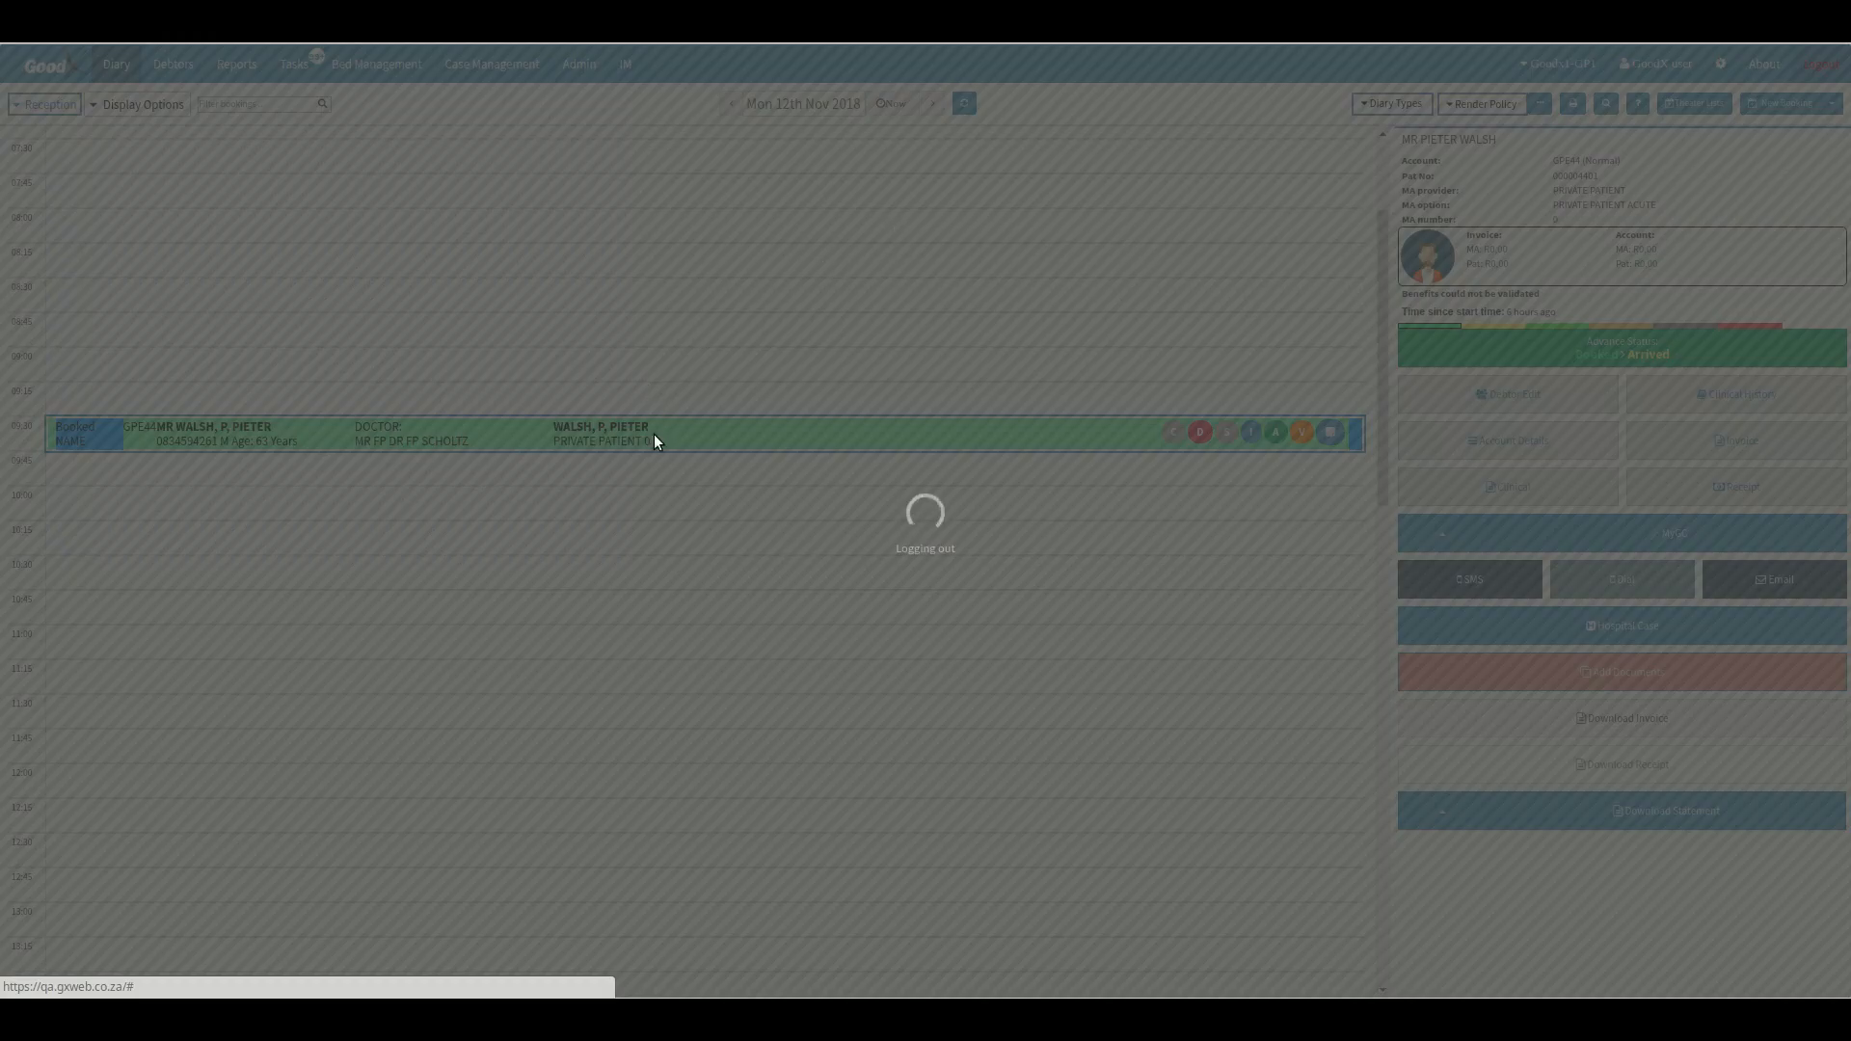
text(adm)
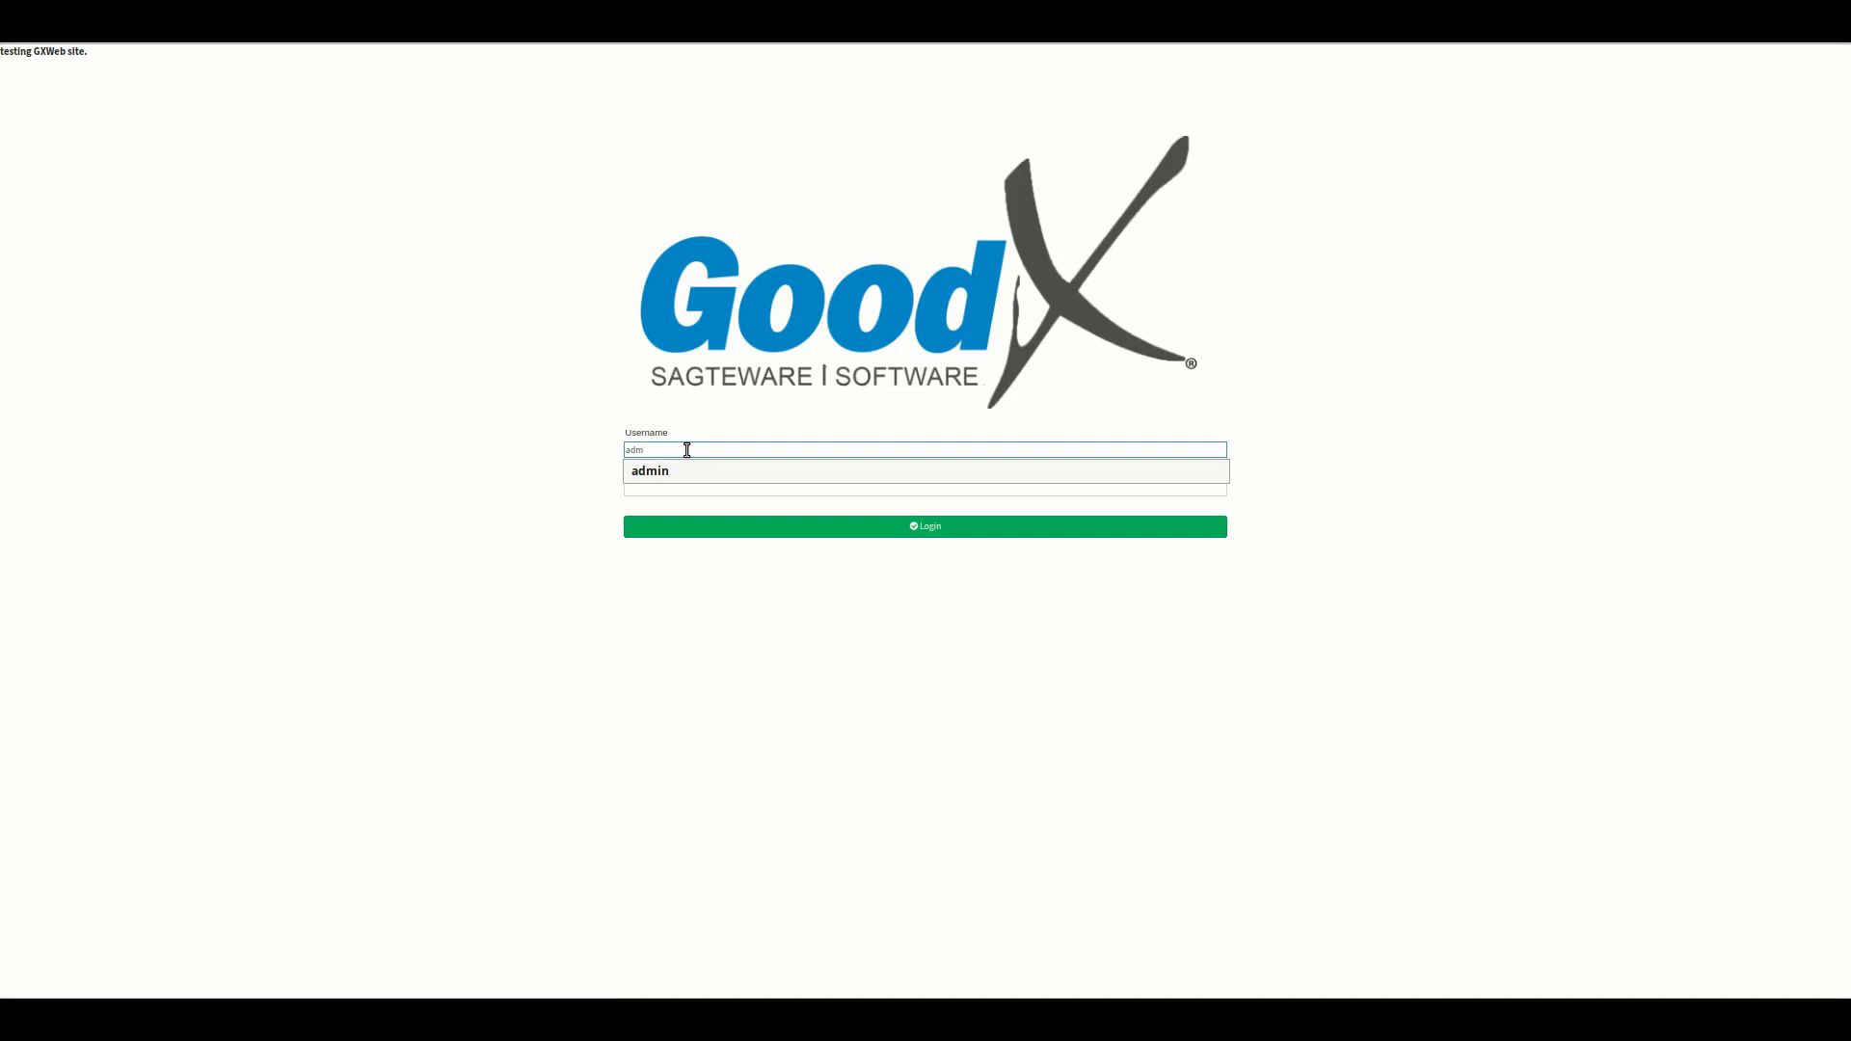
key(Down)
key(Return)
key(Return)
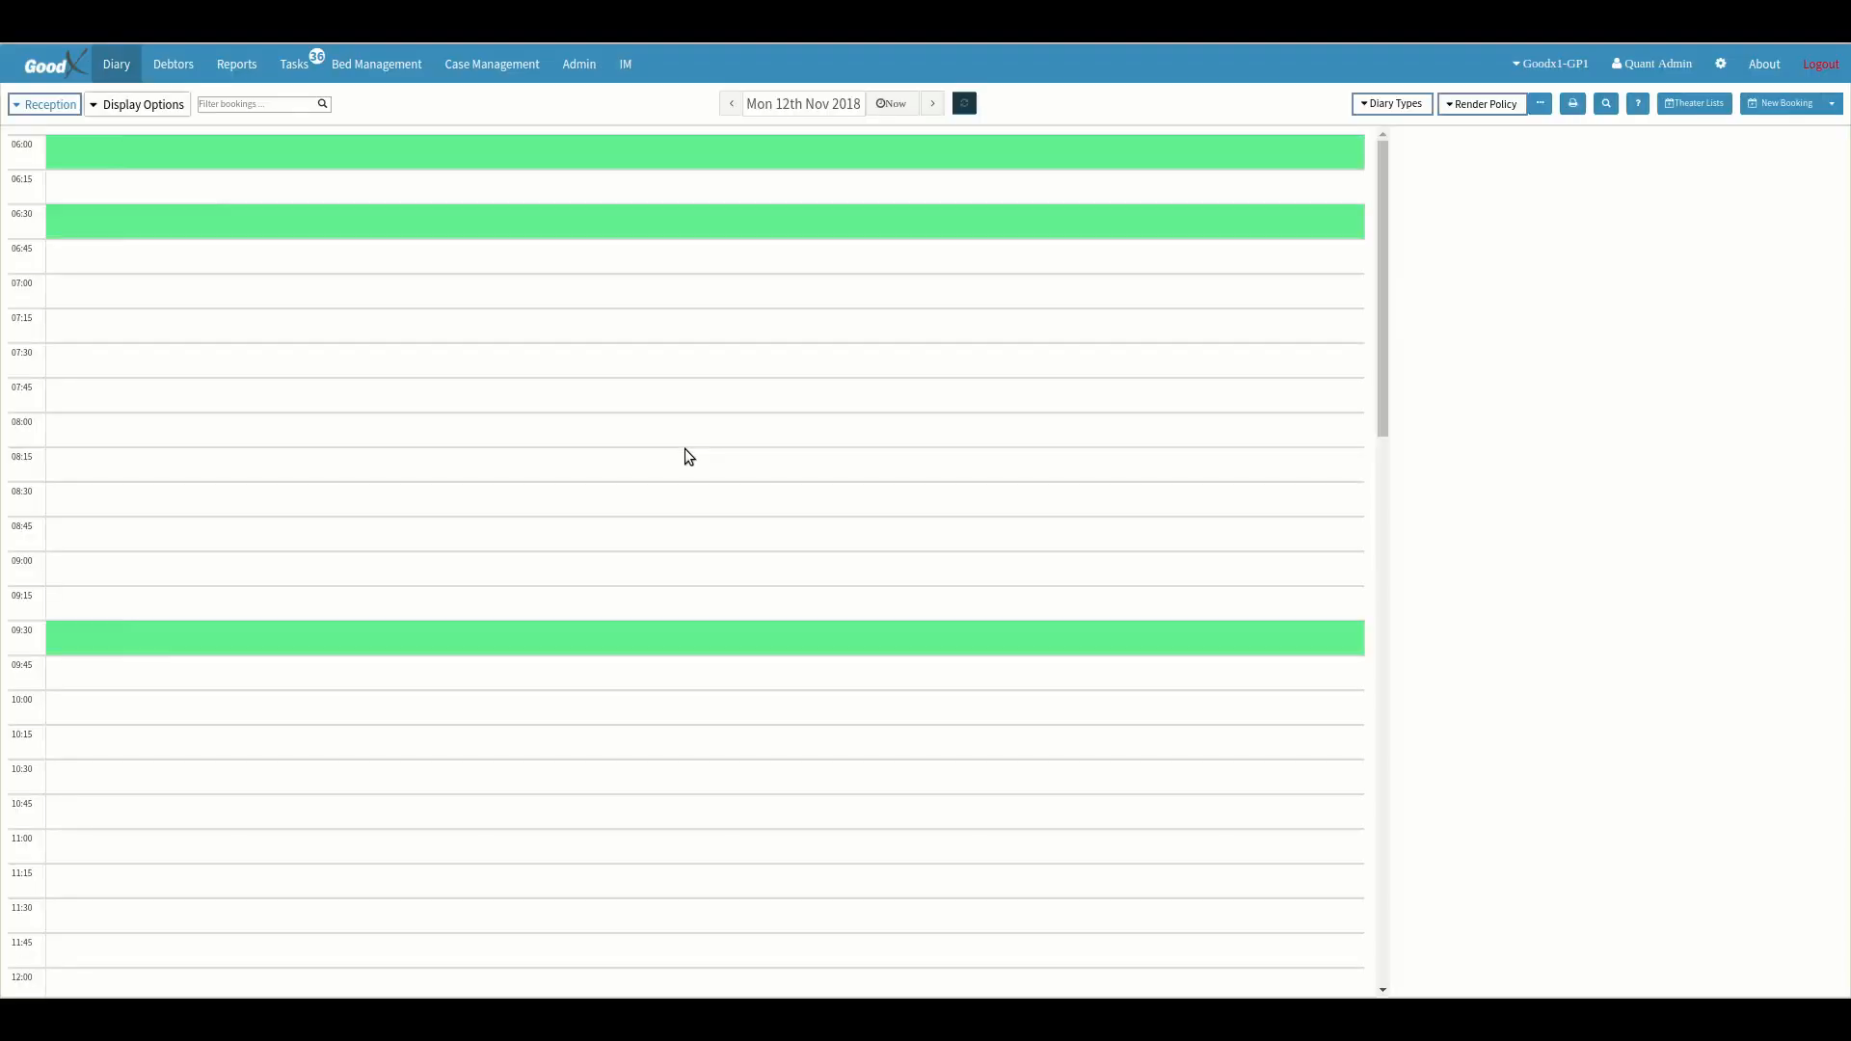